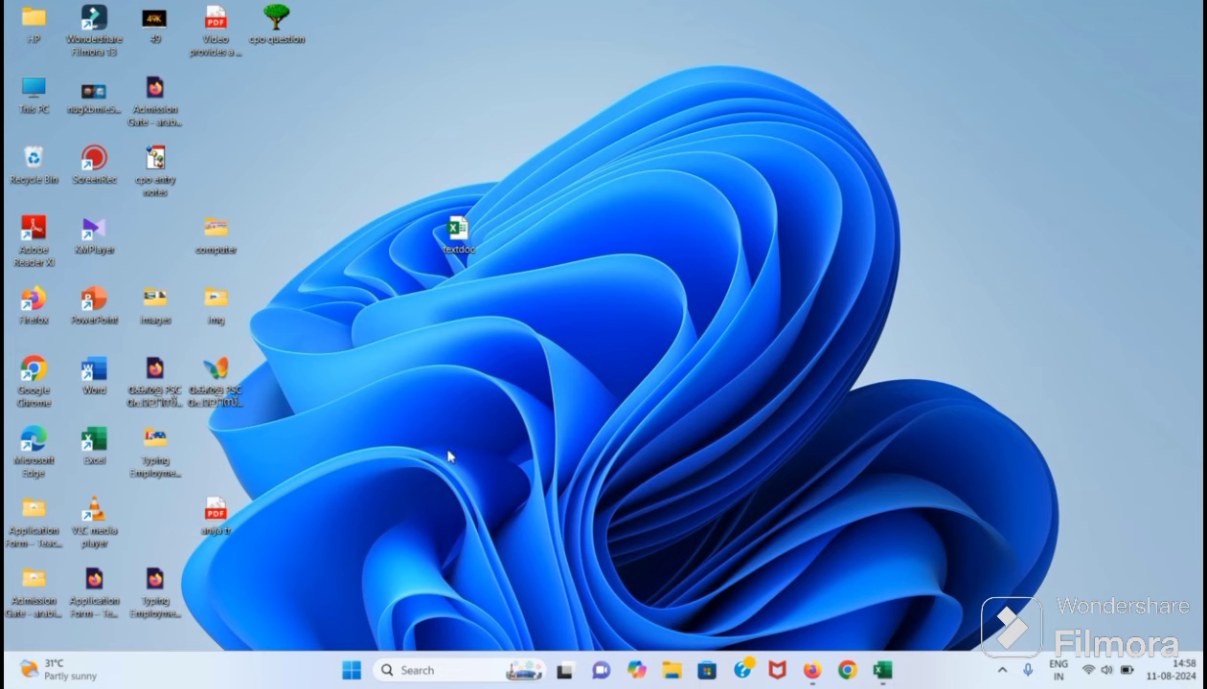
# Create a new Microsoft Excel Worksheet file on the desktop, keeping the default file name
pyautogui.rightClick(605, 345)
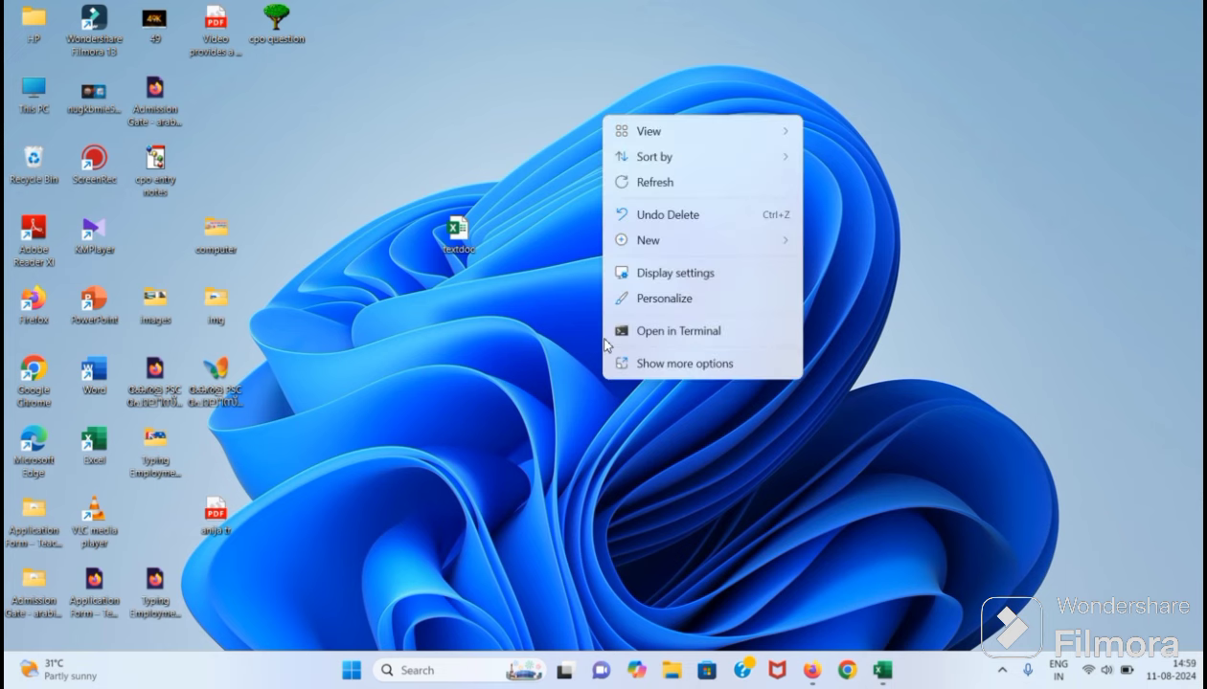
pyautogui.click(541, 388)
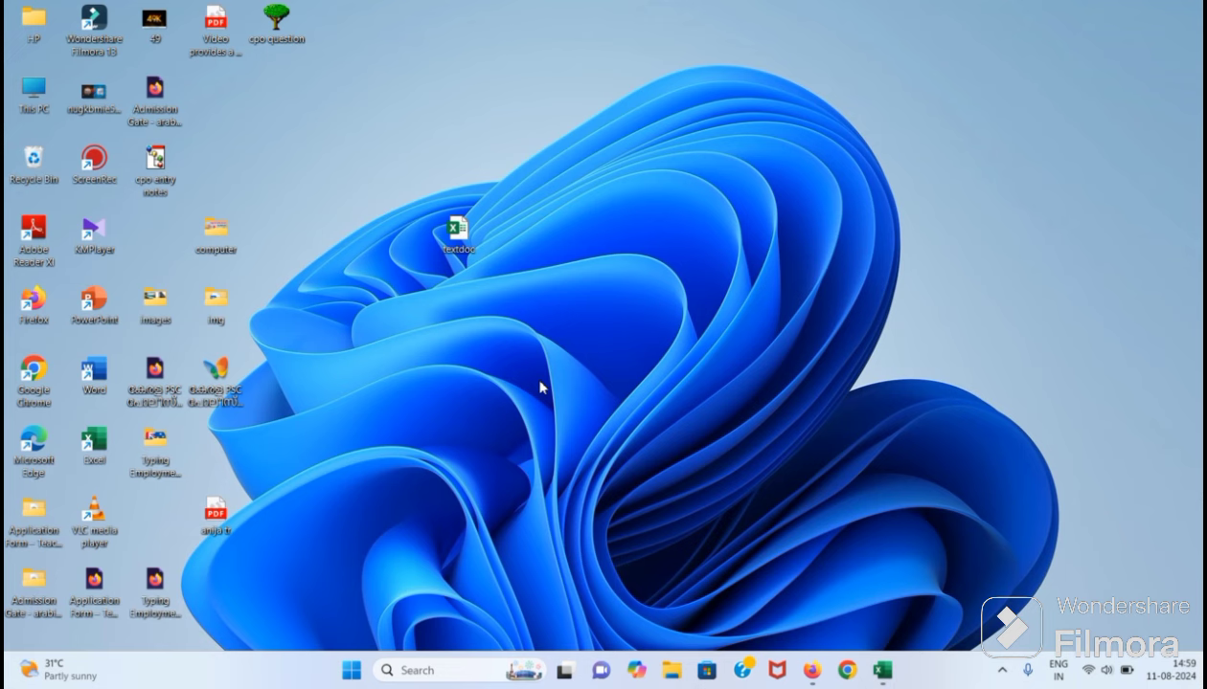
pyautogui.rightClick(541, 388)
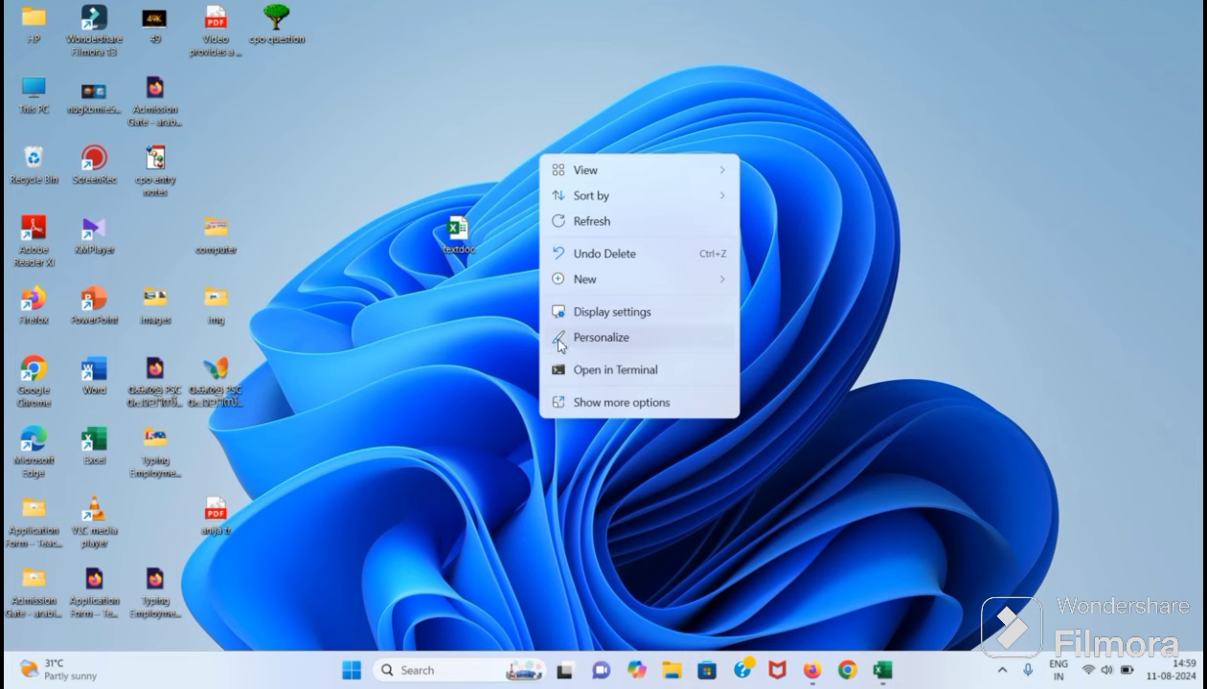
pyautogui.moveTo(557, 279)
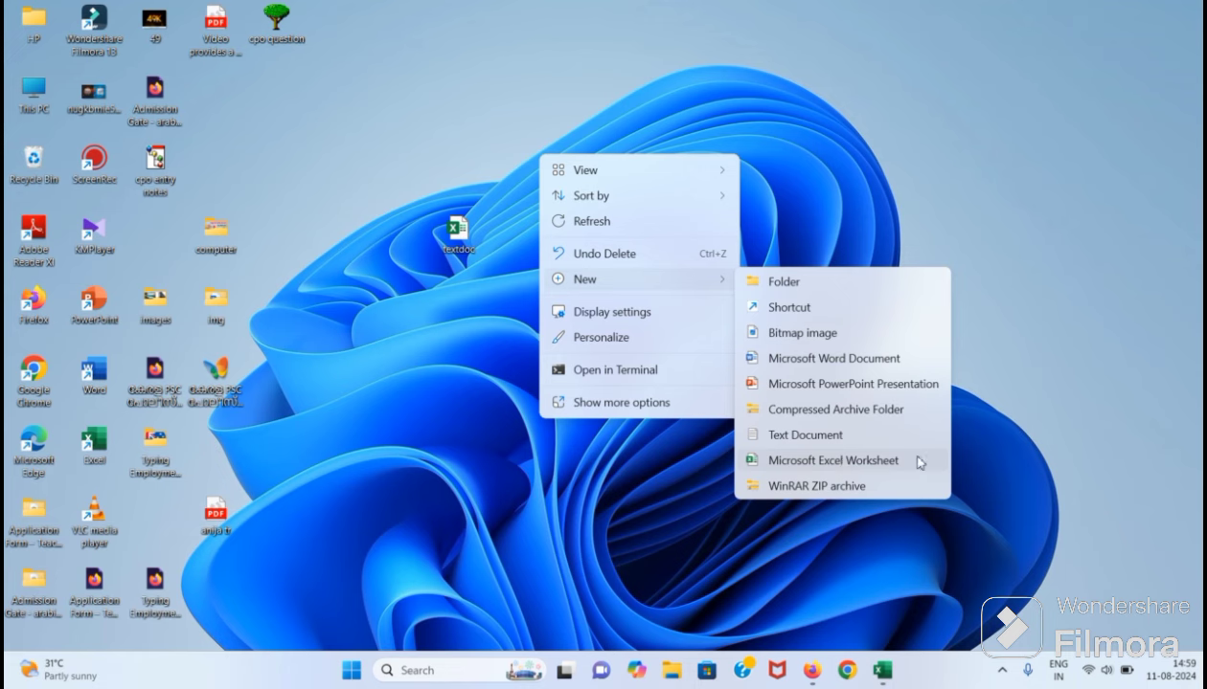
pyautogui.click(829, 458)
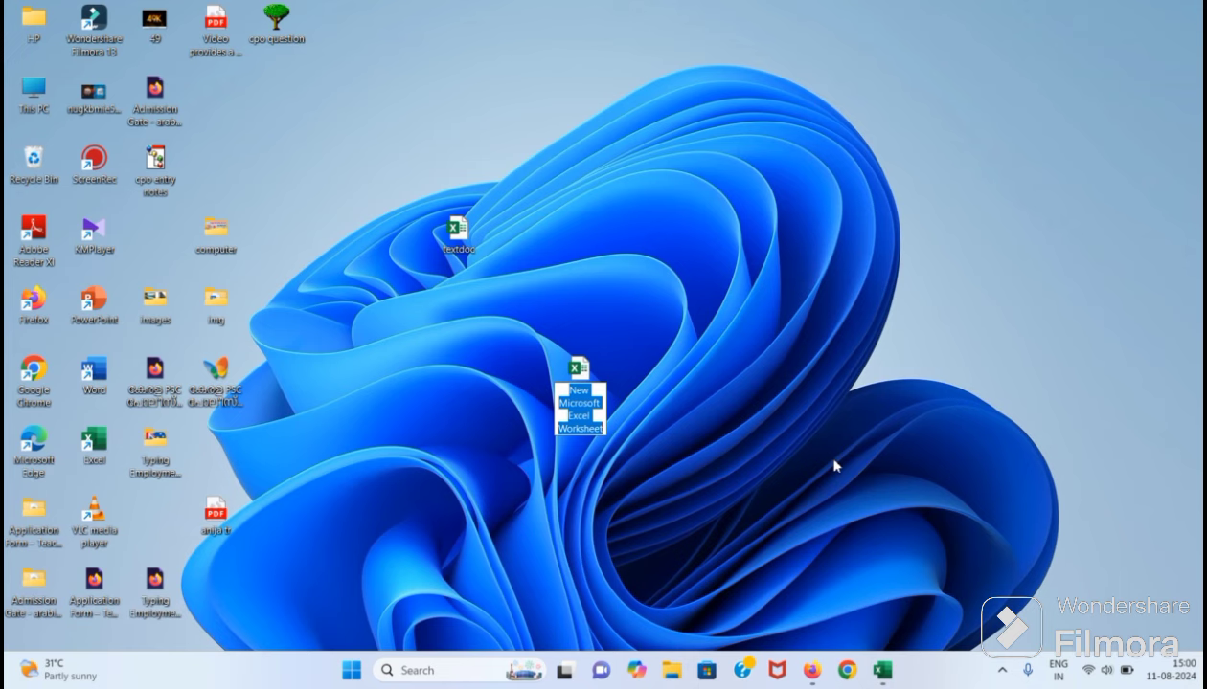
pyautogui.press('Return')
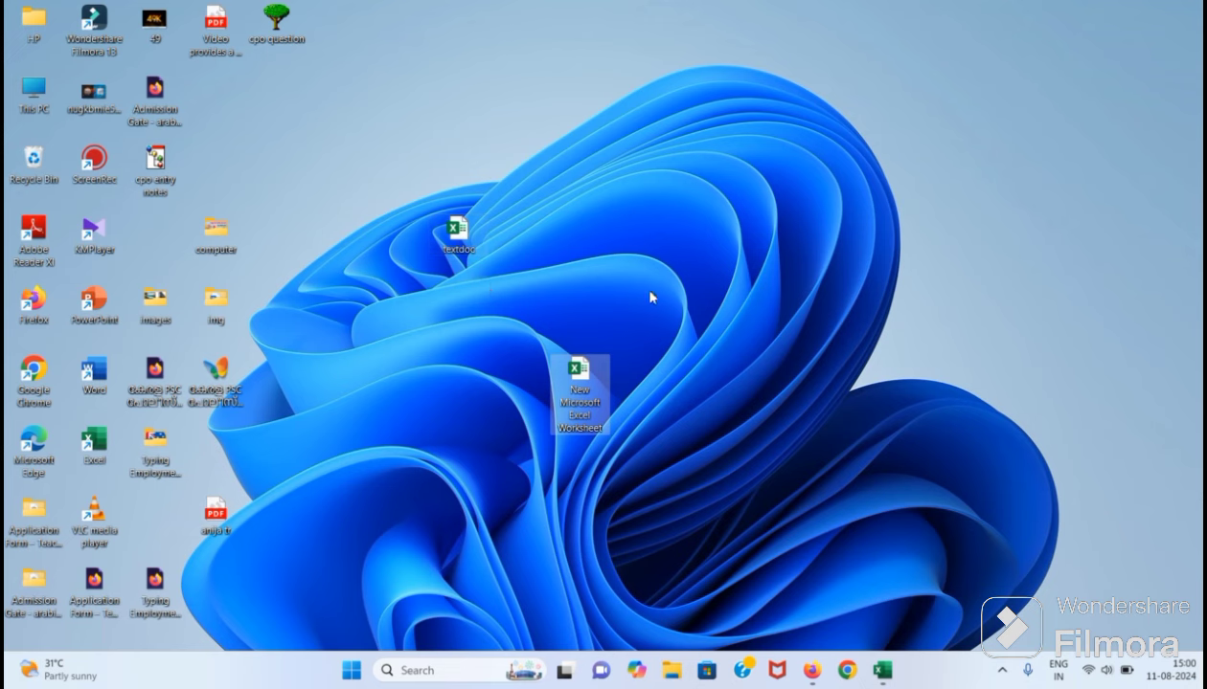
# Open the existing textdoc workbook from the desktop in Excel and bring its window to the front
pyautogui.moveTo(454, 237)
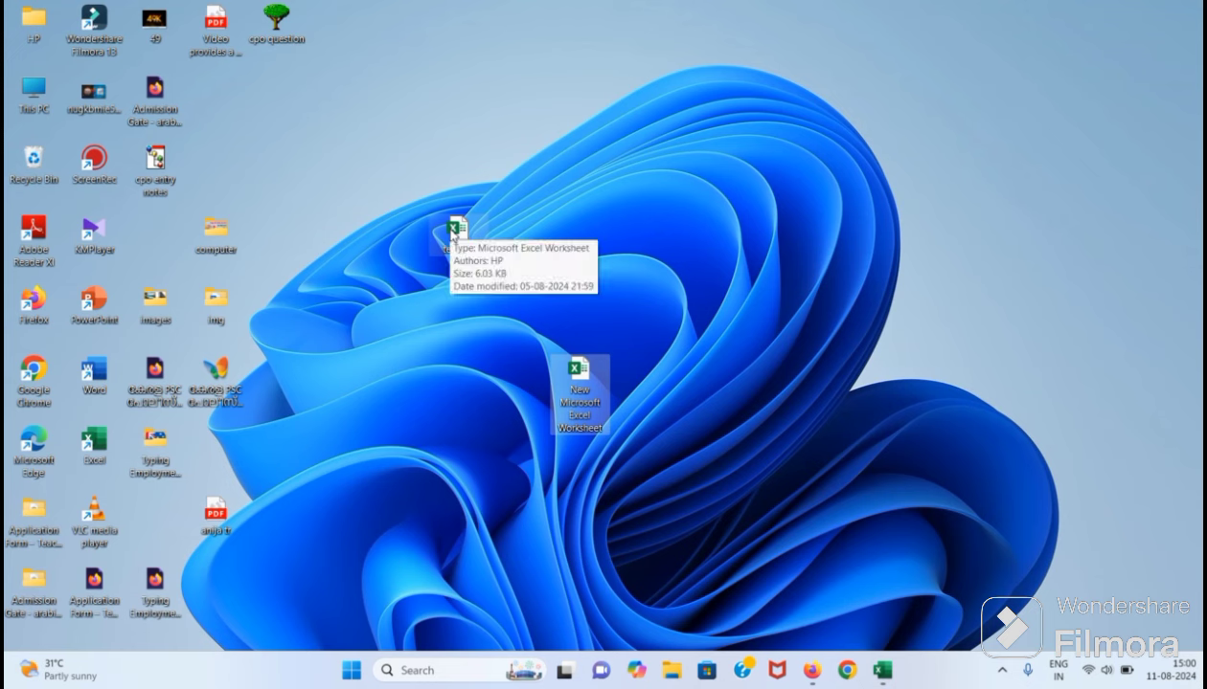
pyautogui.doubleClick(454, 237)
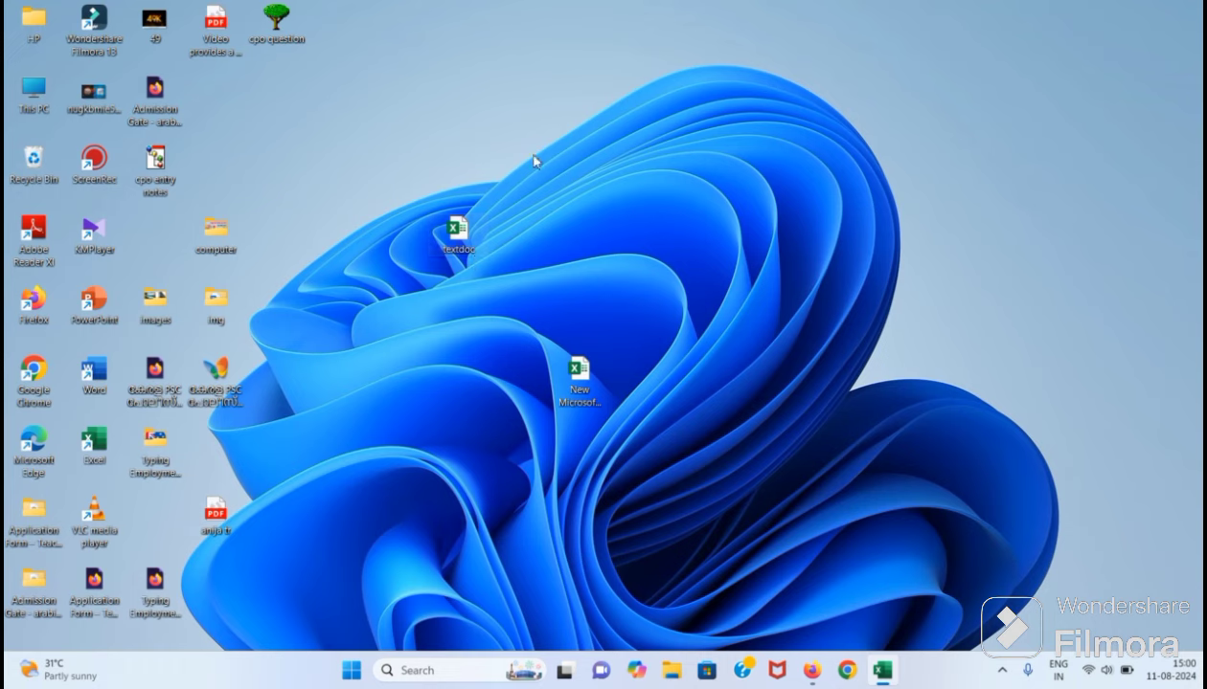
pyautogui.click(882, 674)
pyautogui.click(882, 674)
pyautogui.click(882, 674)
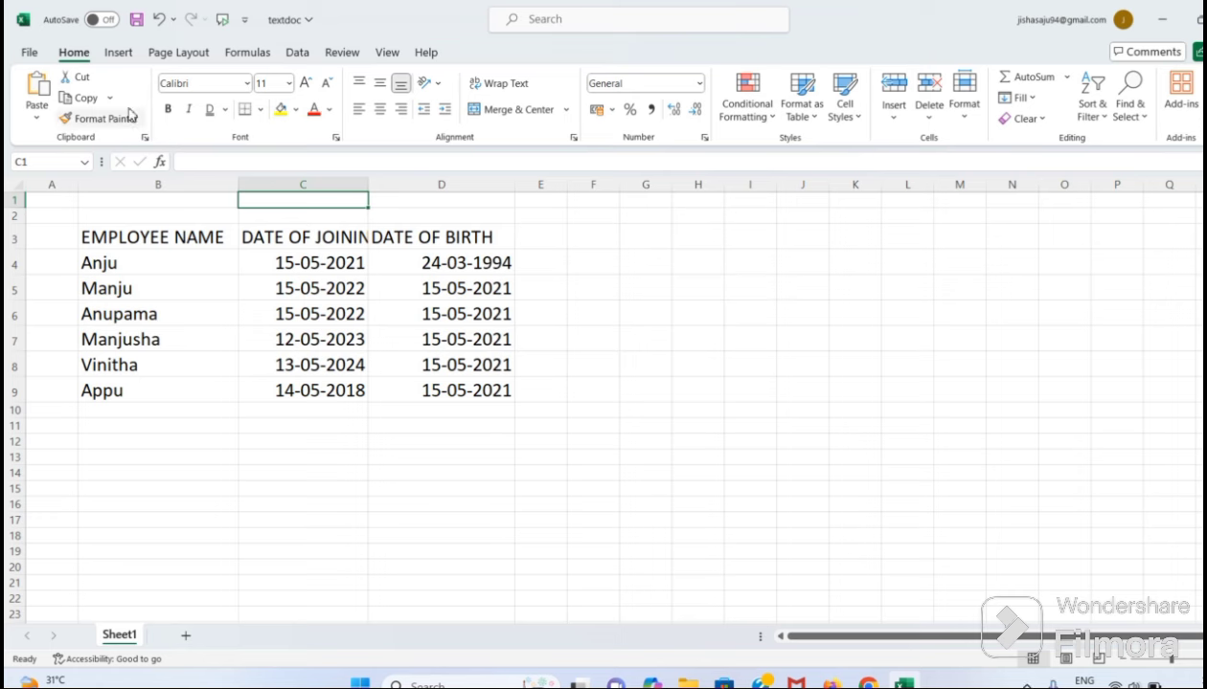
pyautogui.click(118, 52)
pyautogui.click(89, 55)
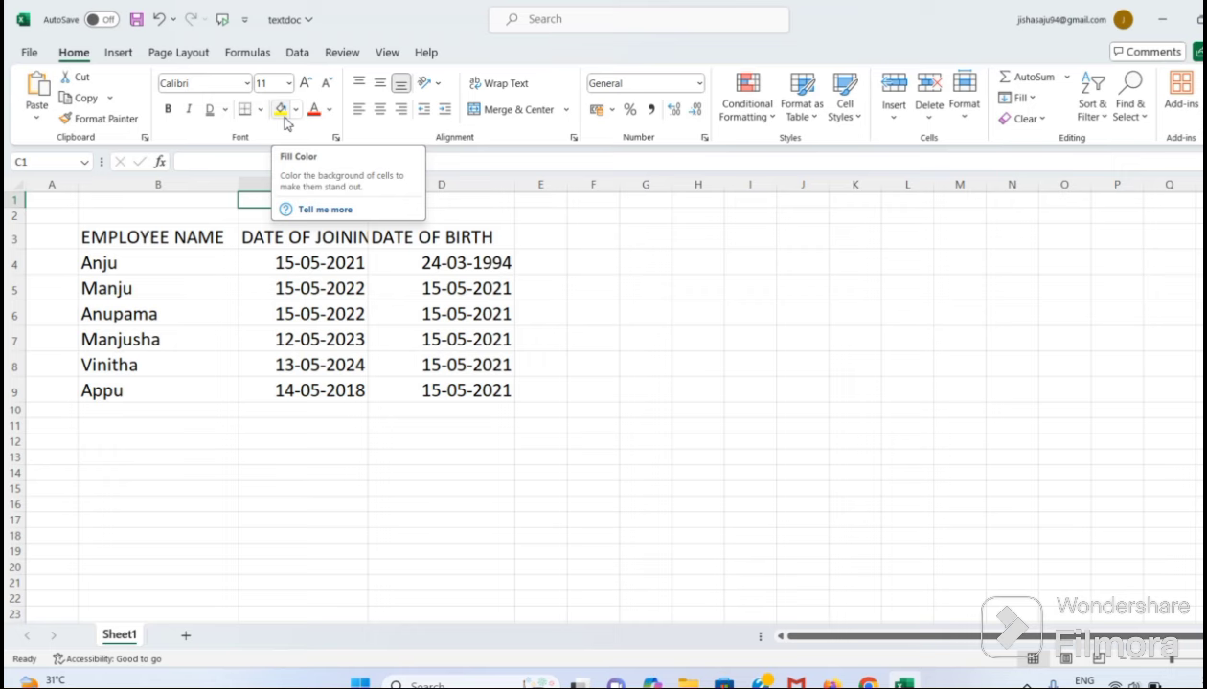
pyautogui.press('Down')
pyautogui.press('Down')
pyautogui.press('Down')
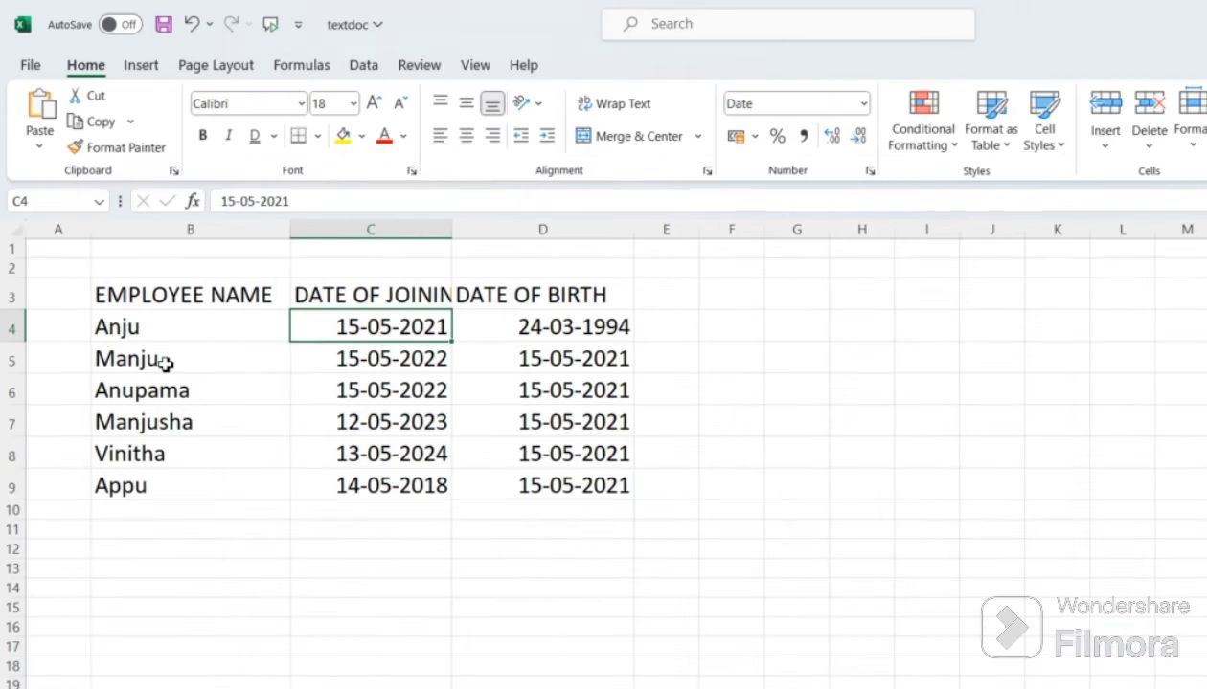
pyautogui.click(162, 306)
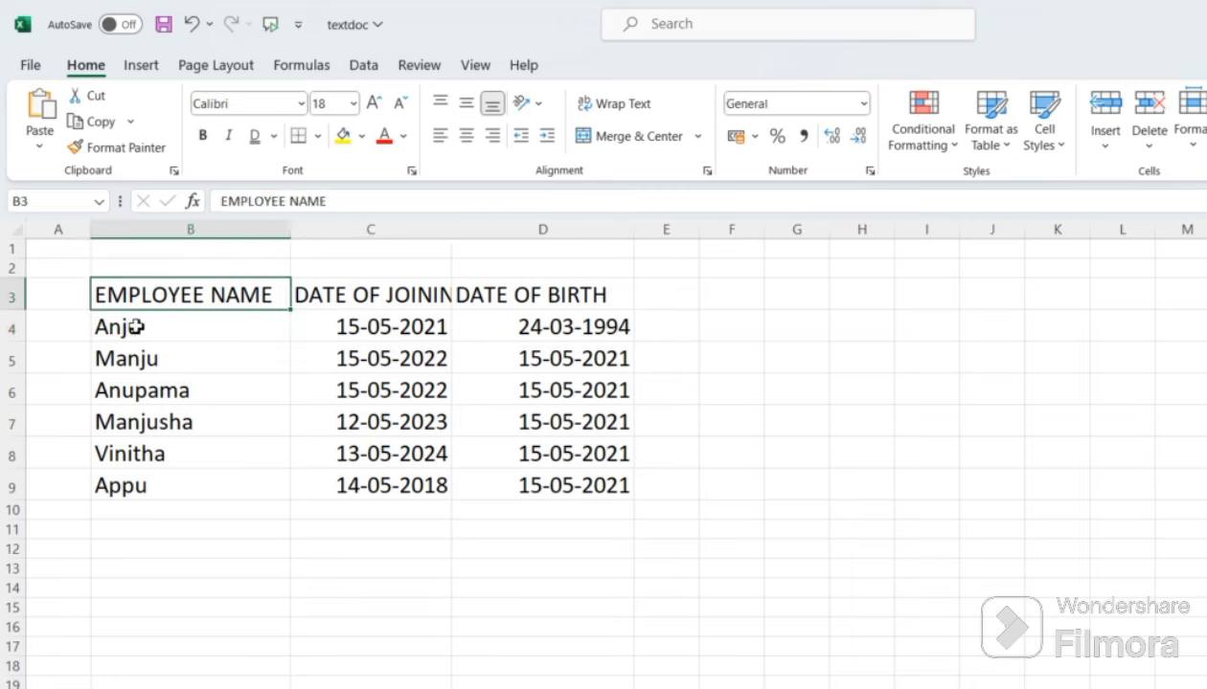
pyautogui.click(142, 327)
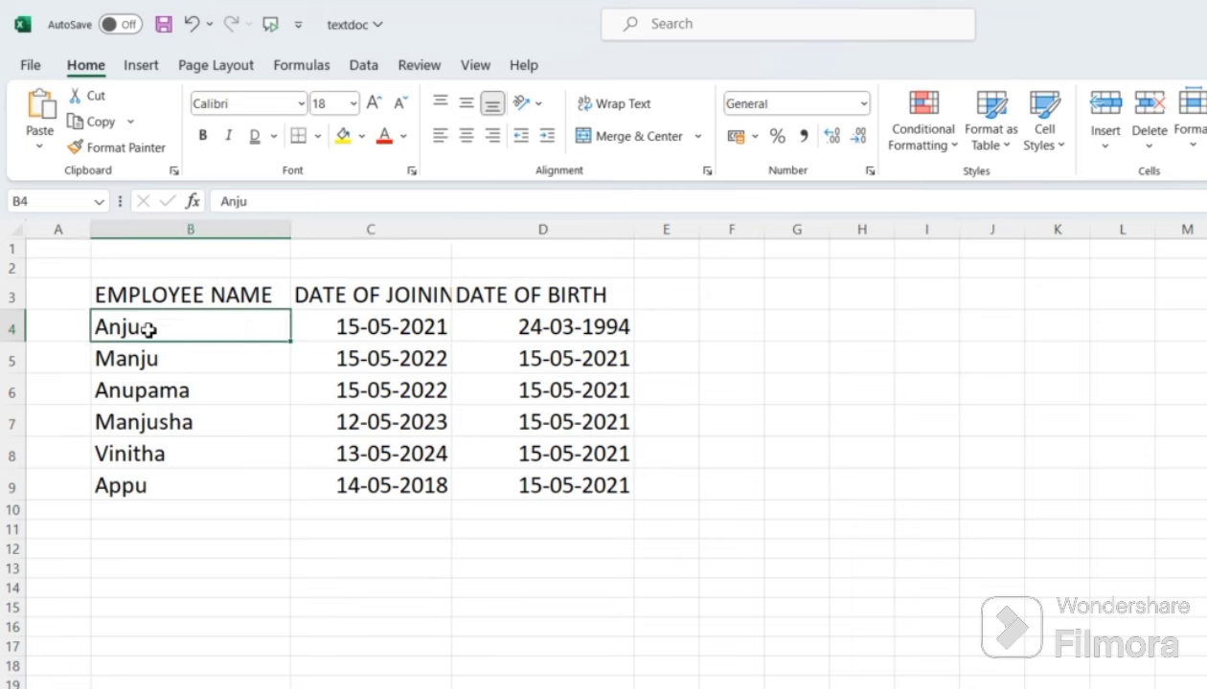
pyautogui.click(142, 358)
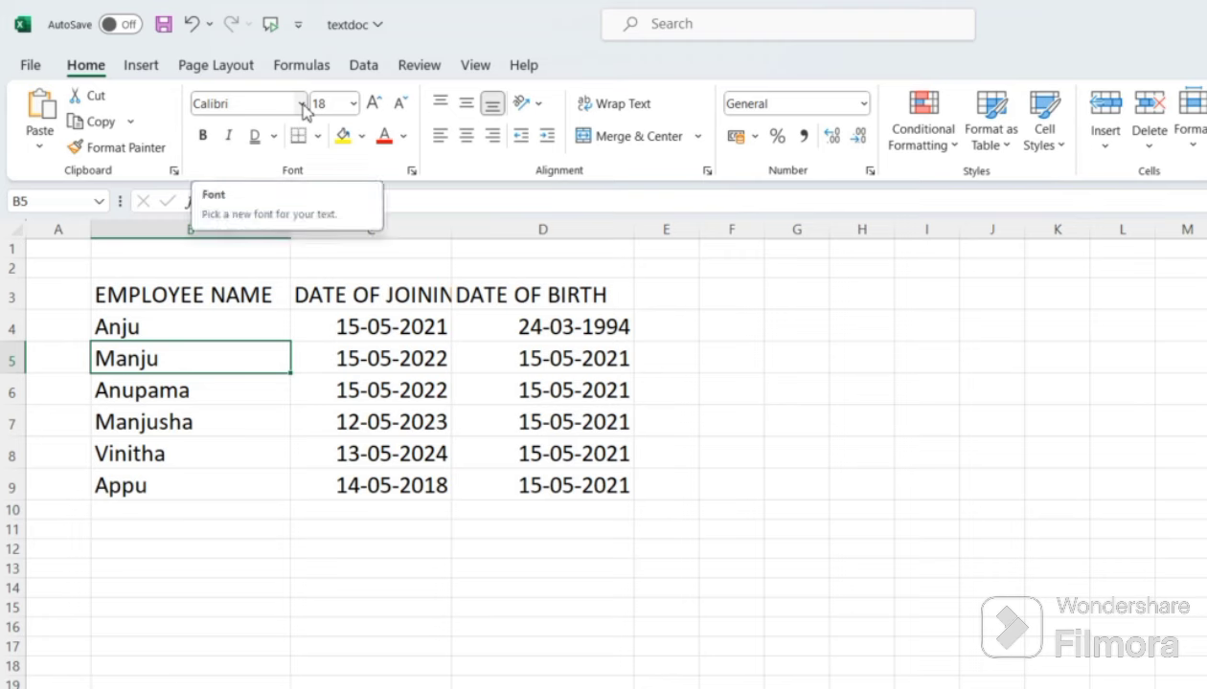
# Examine the available theme fonts and the full font list without applying any font to the cells
pyautogui.click(302, 105)
pyautogui.click(302, 105)
pyautogui.click(303, 108)
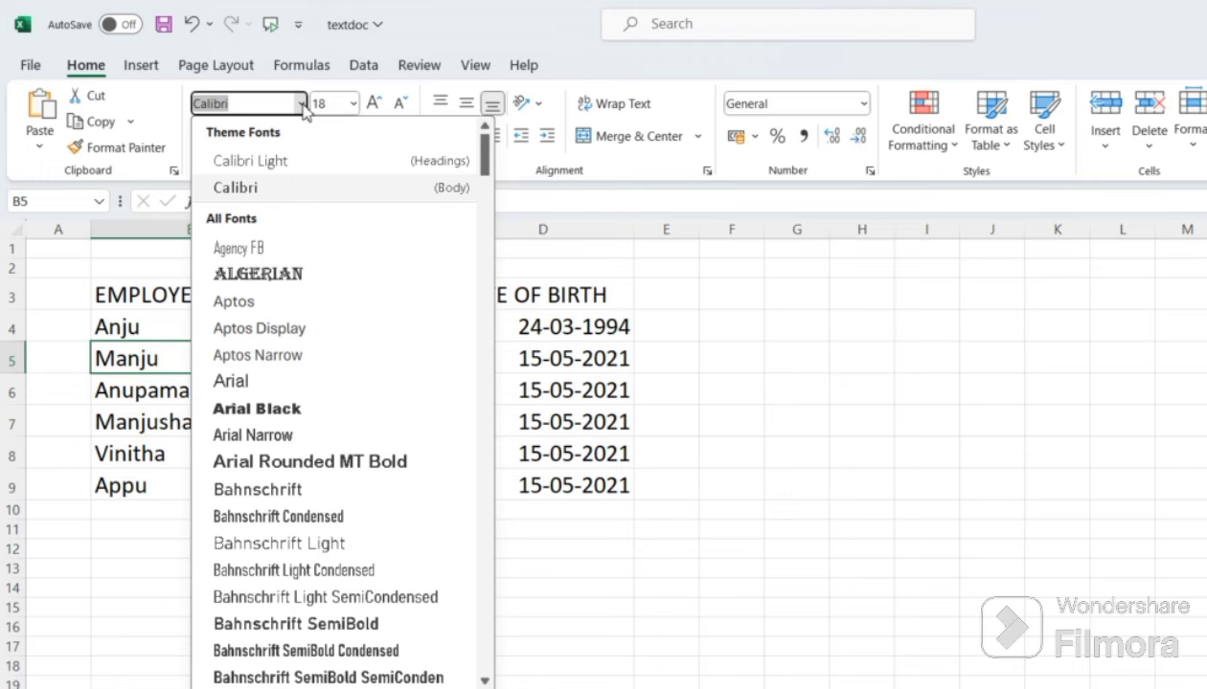
pyautogui.click(133, 628)
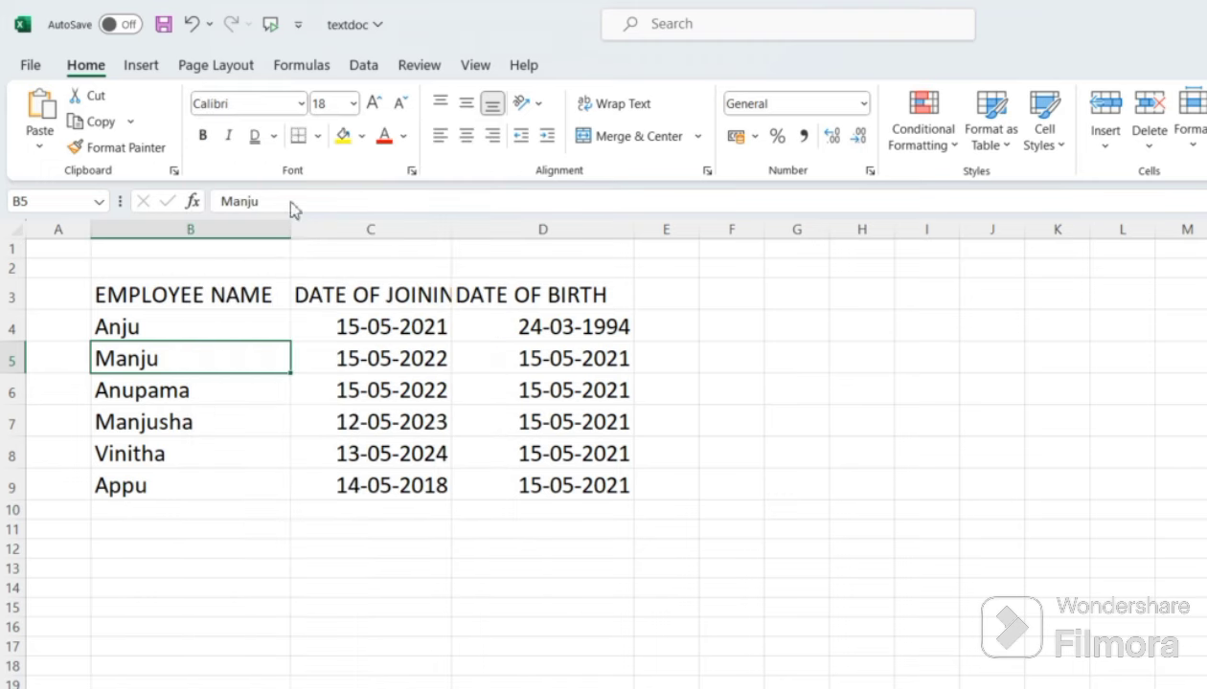
pyautogui.click(202, 266)
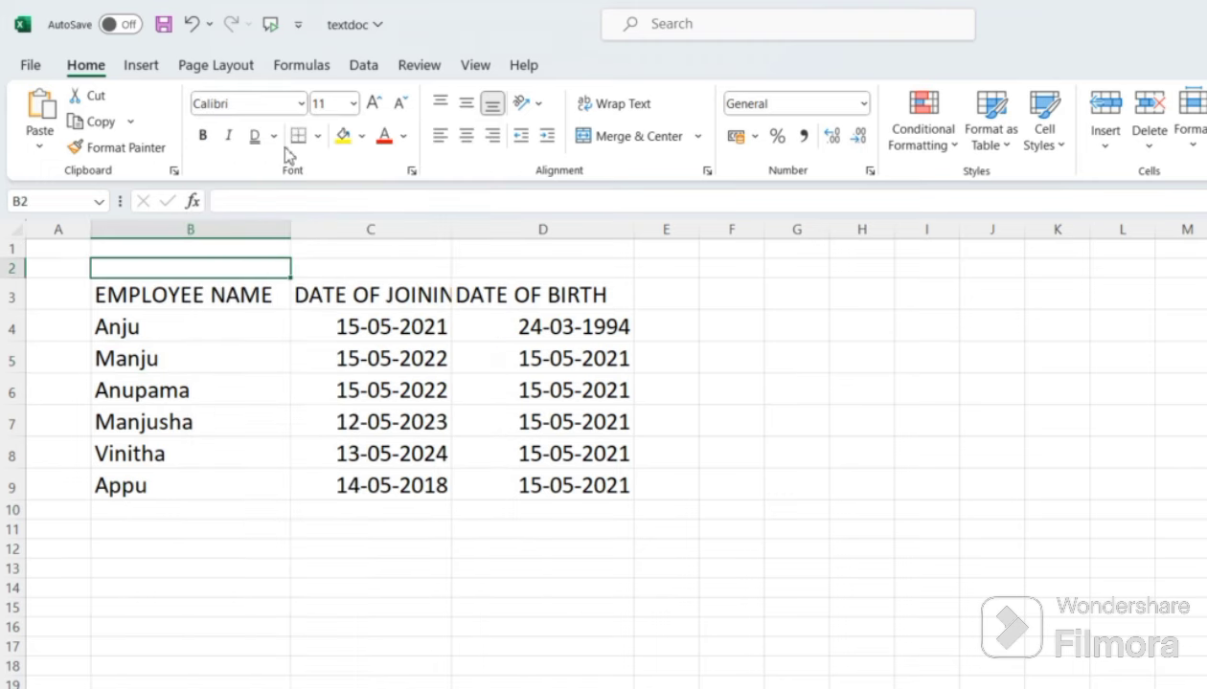
pyautogui.click(303, 107)
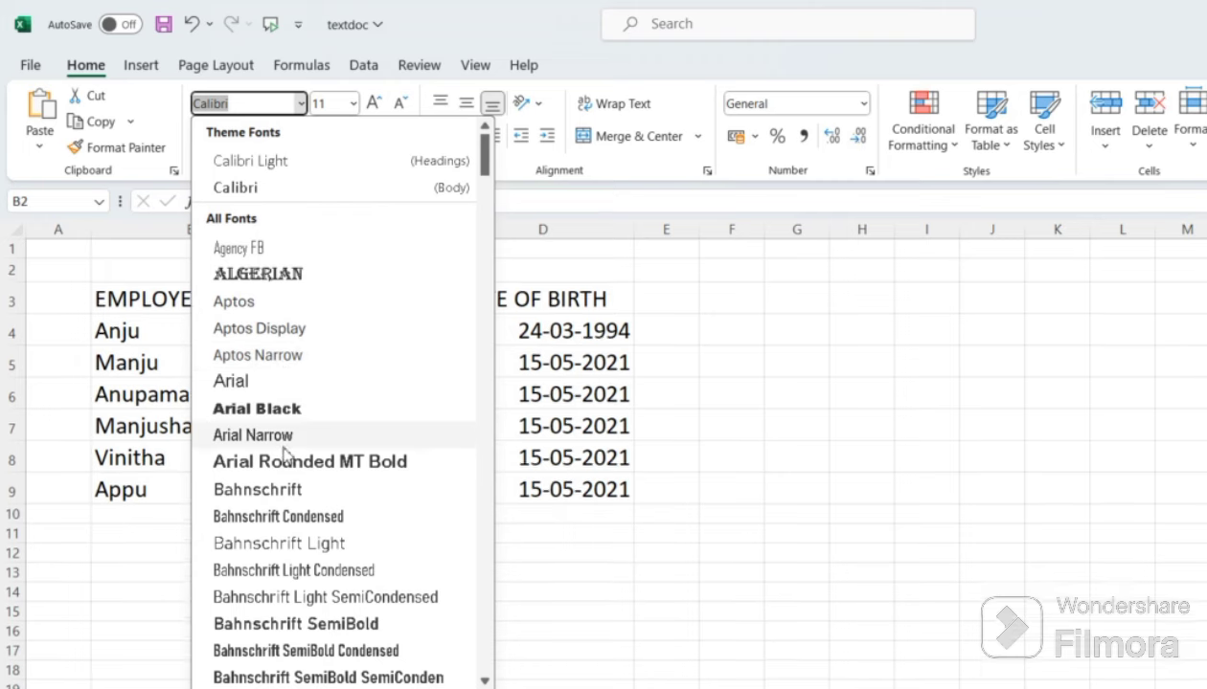
pyautogui.scroll(-15, 286, 517)
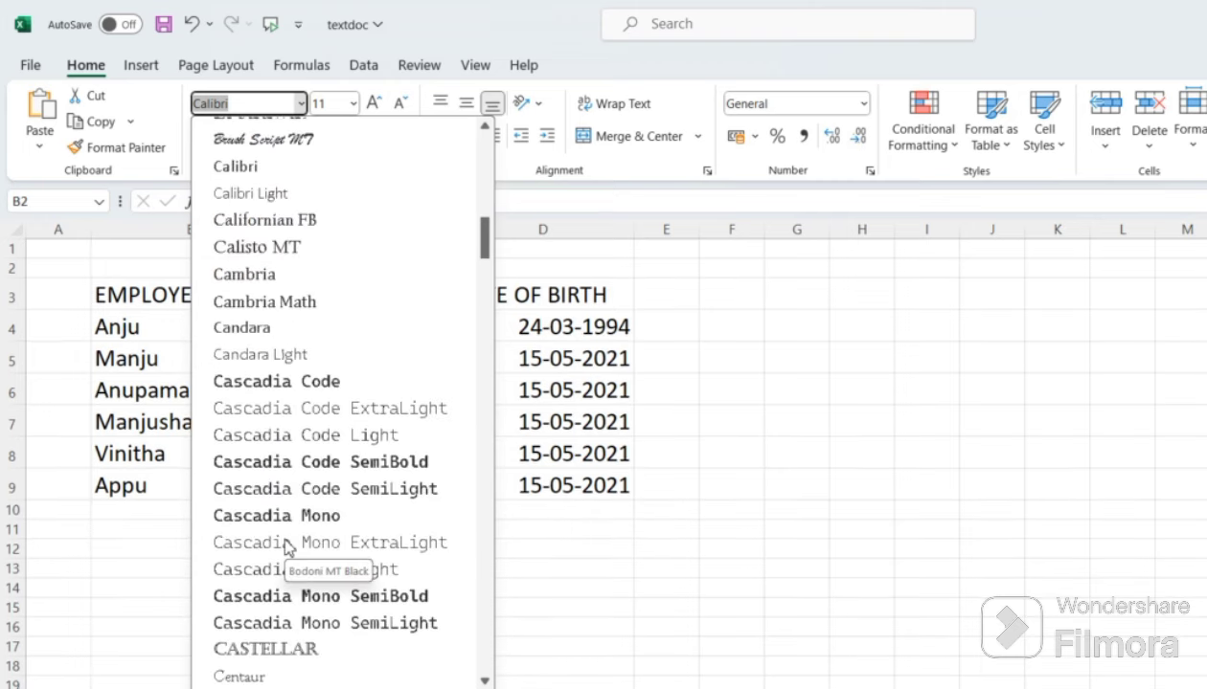
pyautogui.scroll(-18, 286, 545)
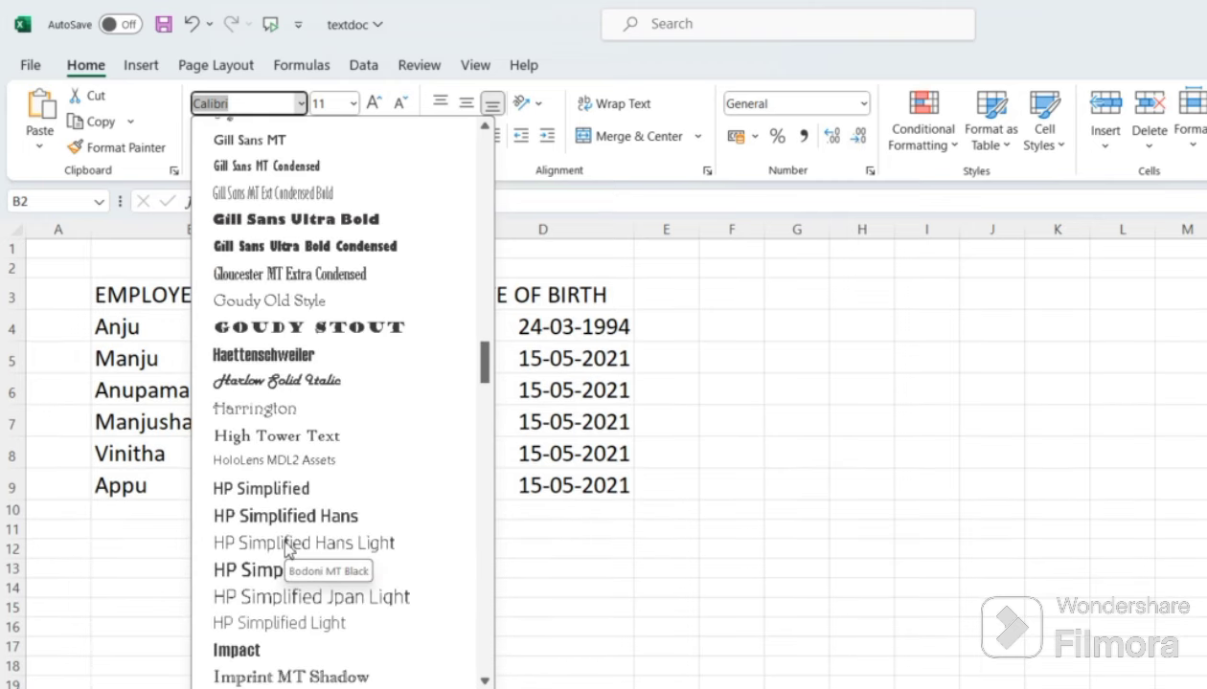
pyautogui.scroll(-5, 286, 546)
pyautogui.scroll(20, 287, 549)
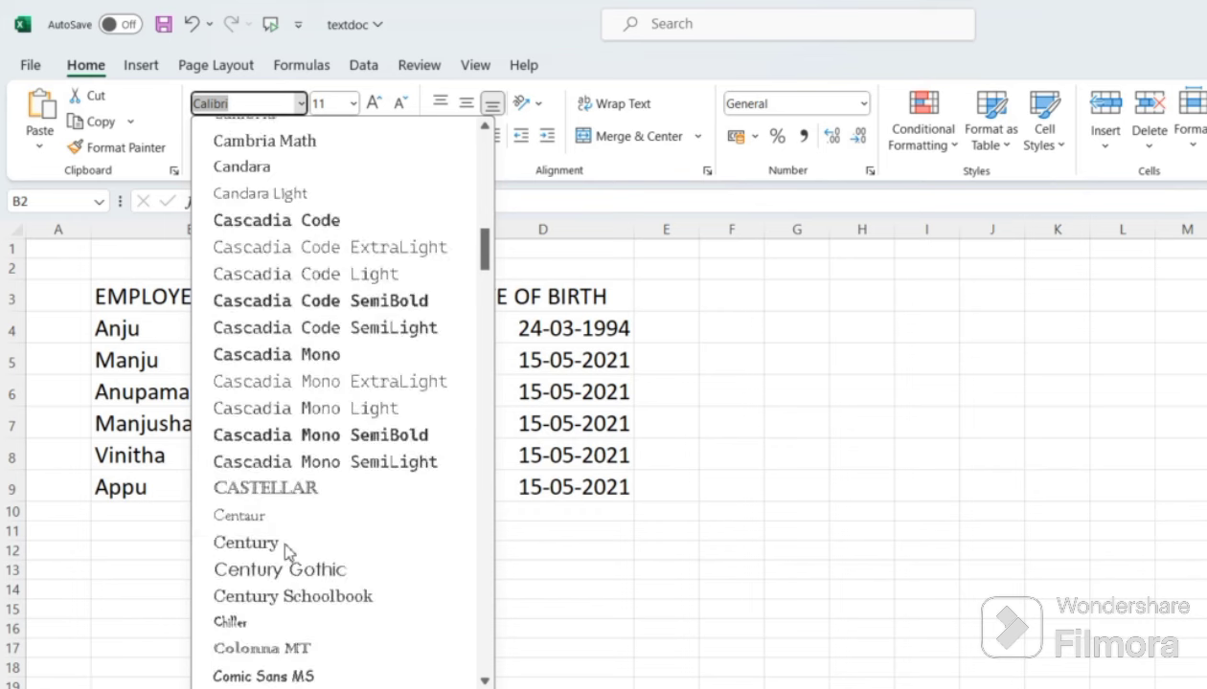
pyautogui.scroll(5, 286, 551)
pyautogui.press('Escape')
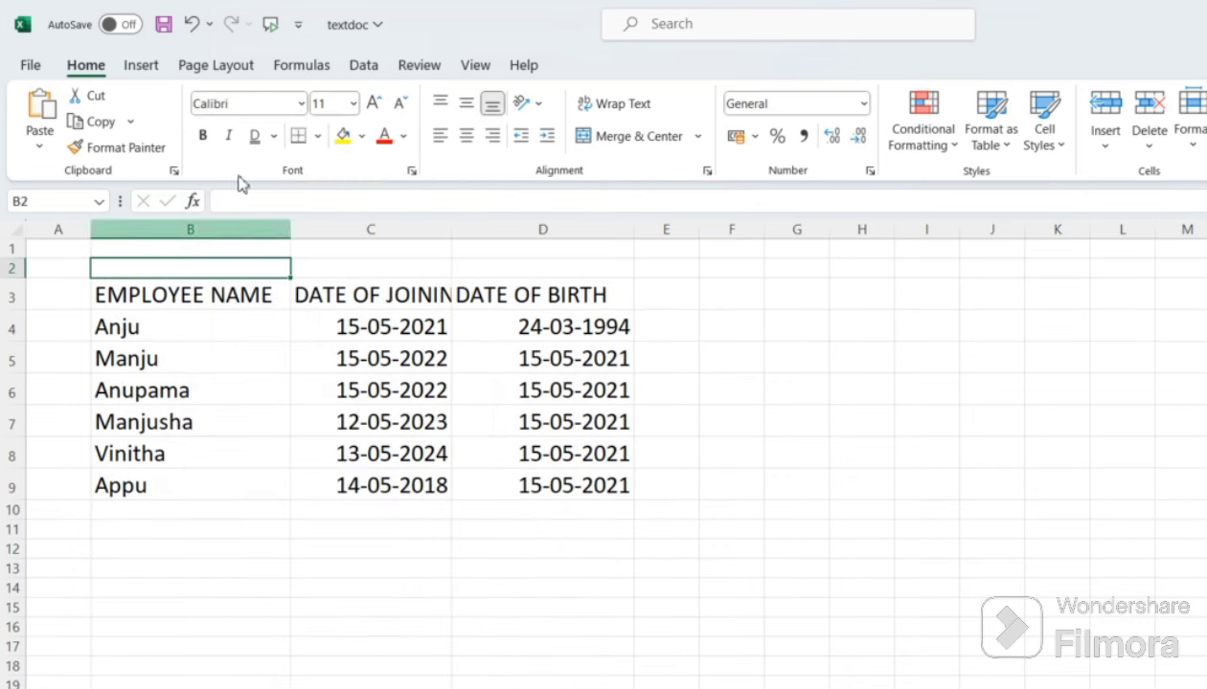
pyautogui.click(301, 104)
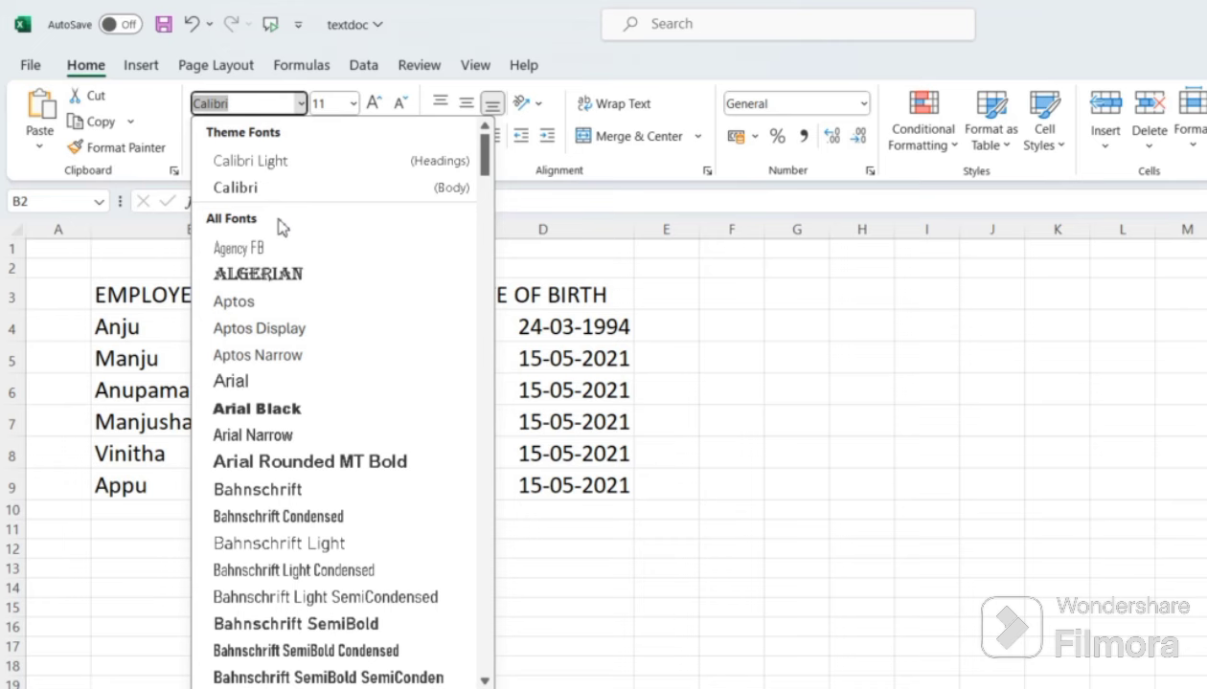
pyautogui.click(143, 293)
# Change the font of the EMPLOYEE NAME header in cell B3 to Algerian
pyautogui.click(192, 298)
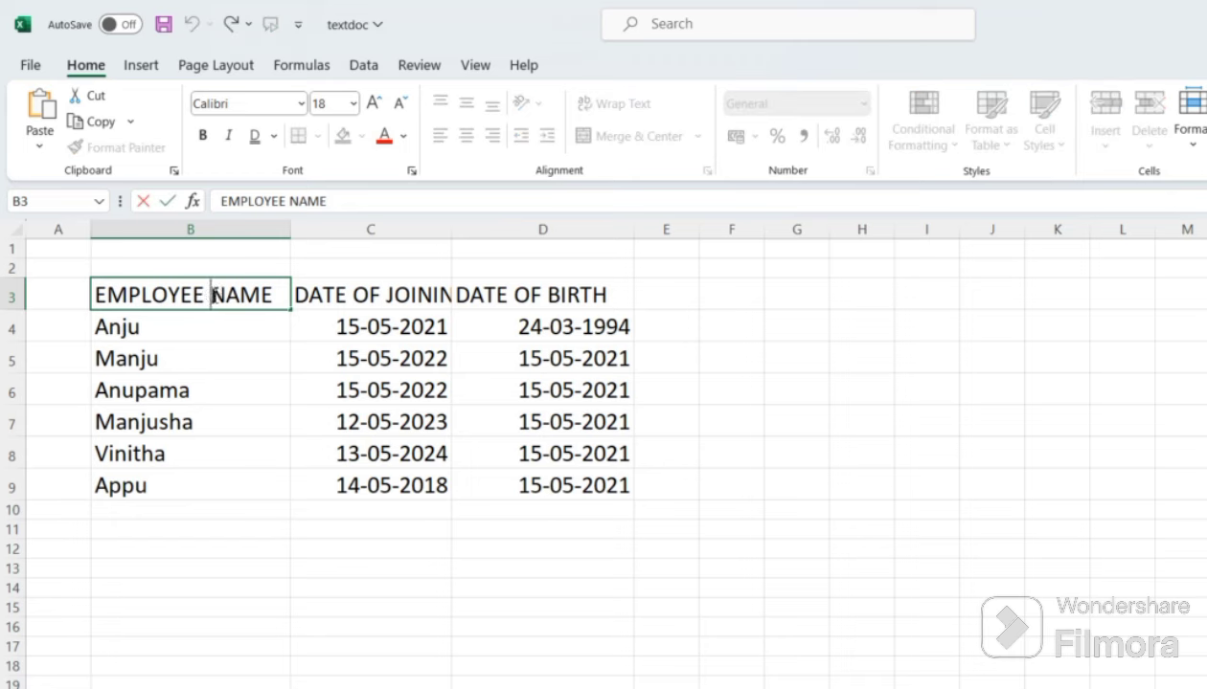
pyautogui.click(255, 369)
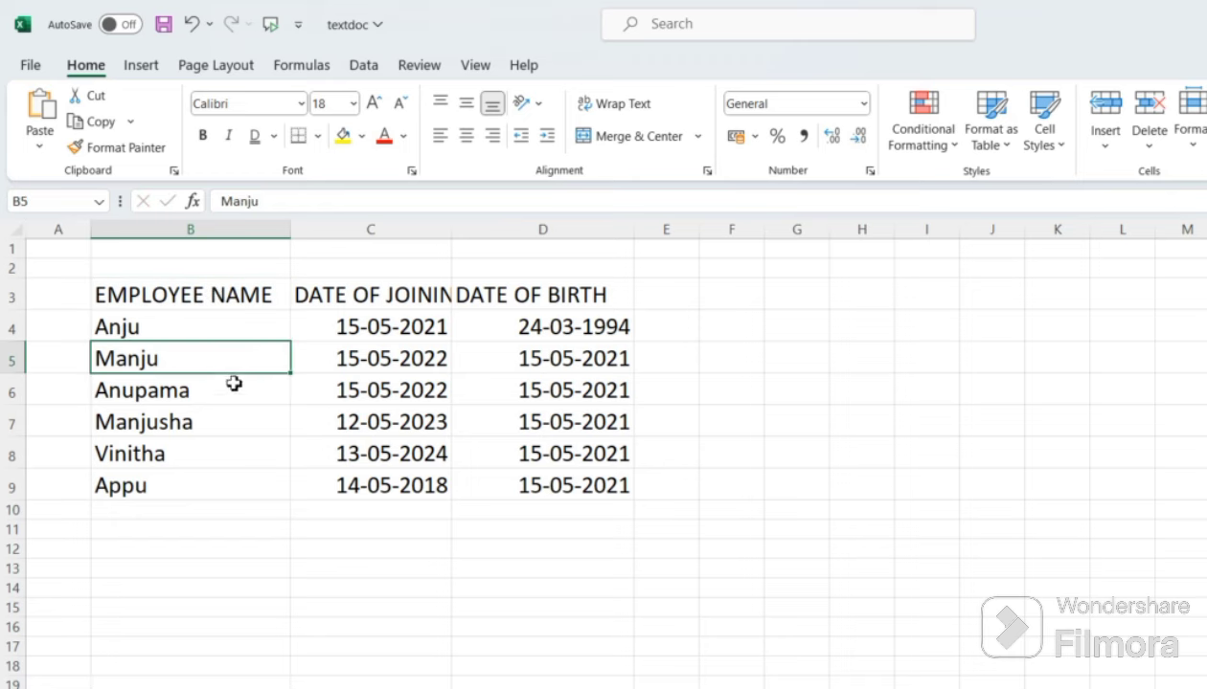
pyautogui.click(176, 295)
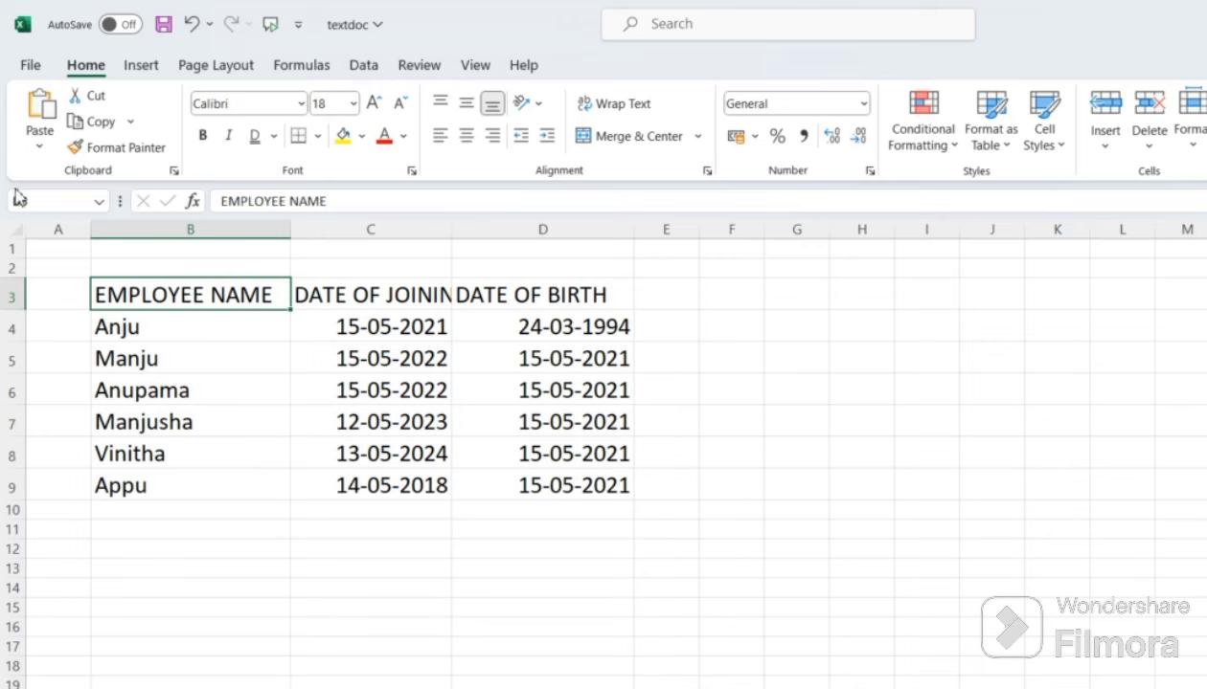
pyautogui.click(303, 105)
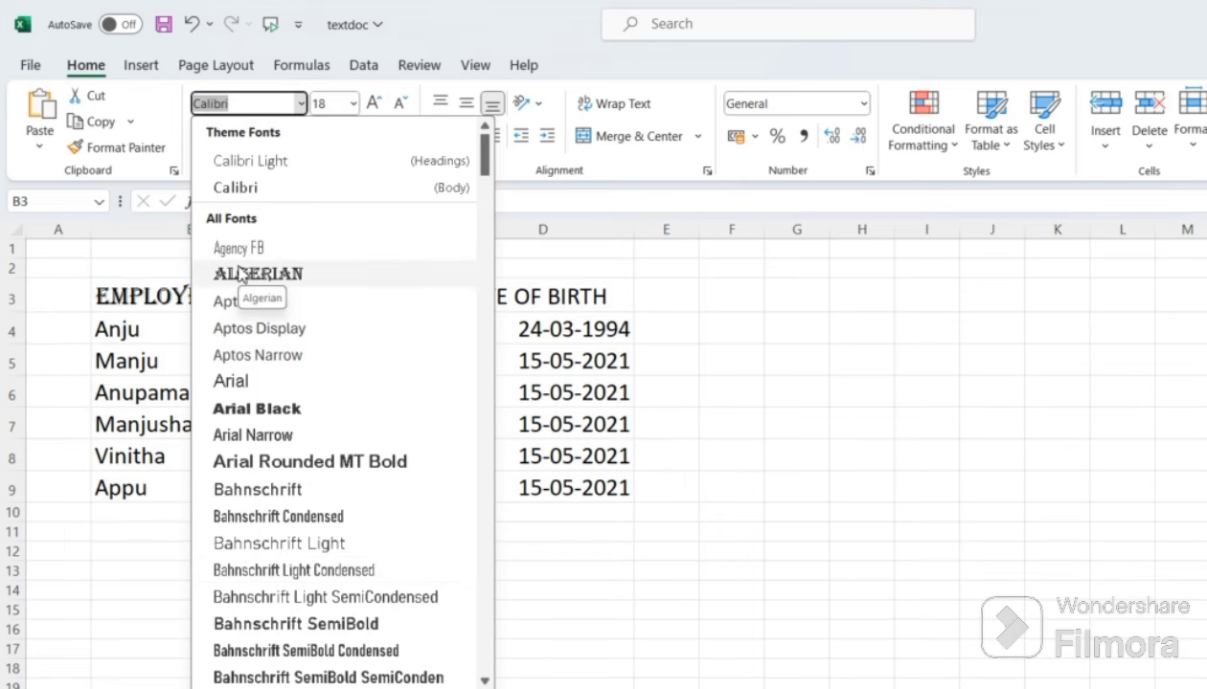
pyautogui.click(301, 272)
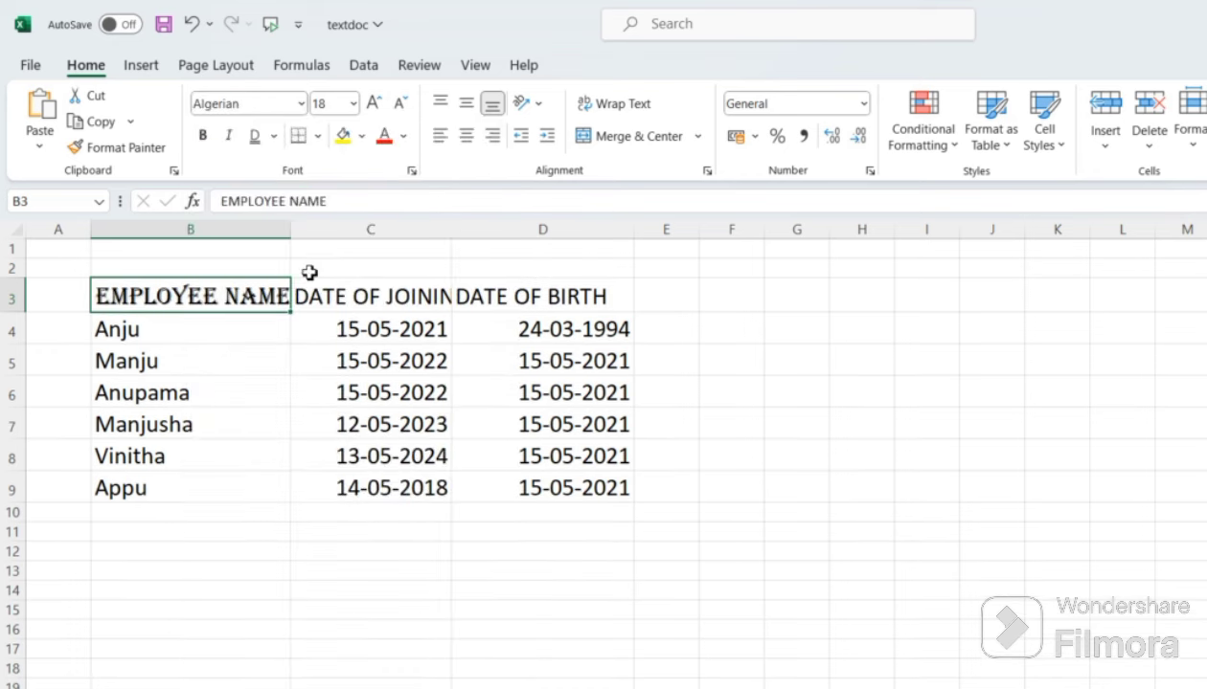
pyautogui.click(280, 337)
pyautogui.click(220, 297)
pyautogui.click(136, 334)
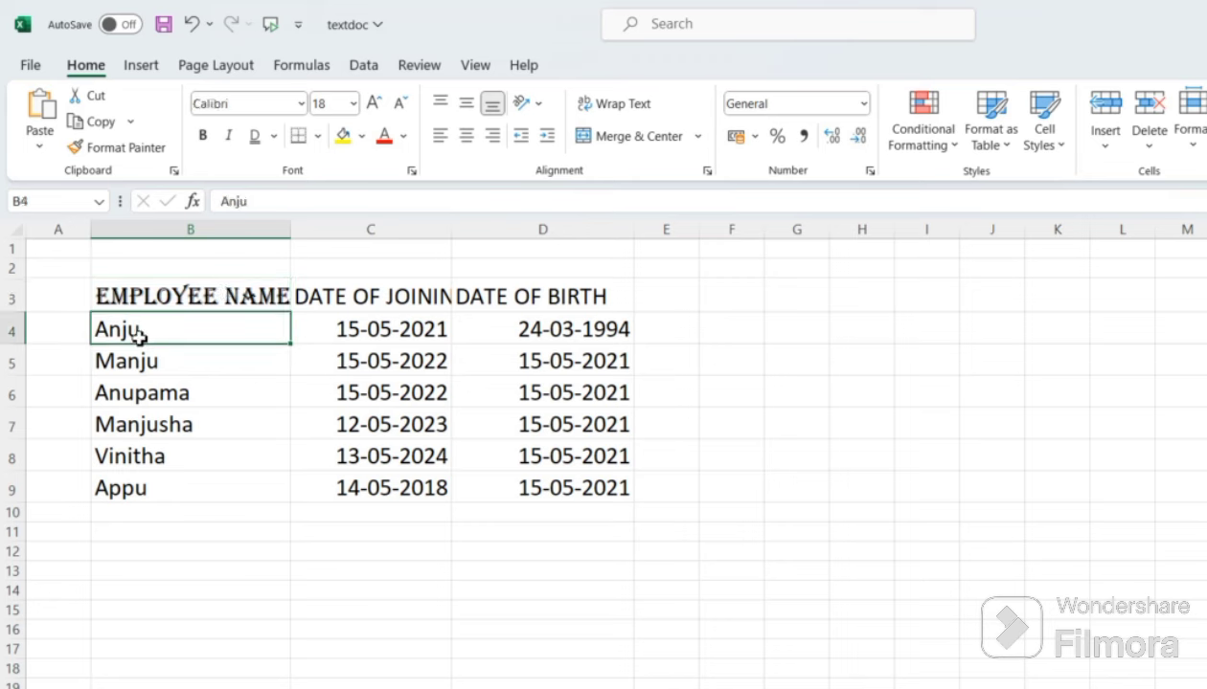
pyautogui.click(191, 365)
pyautogui.click(152, 392)
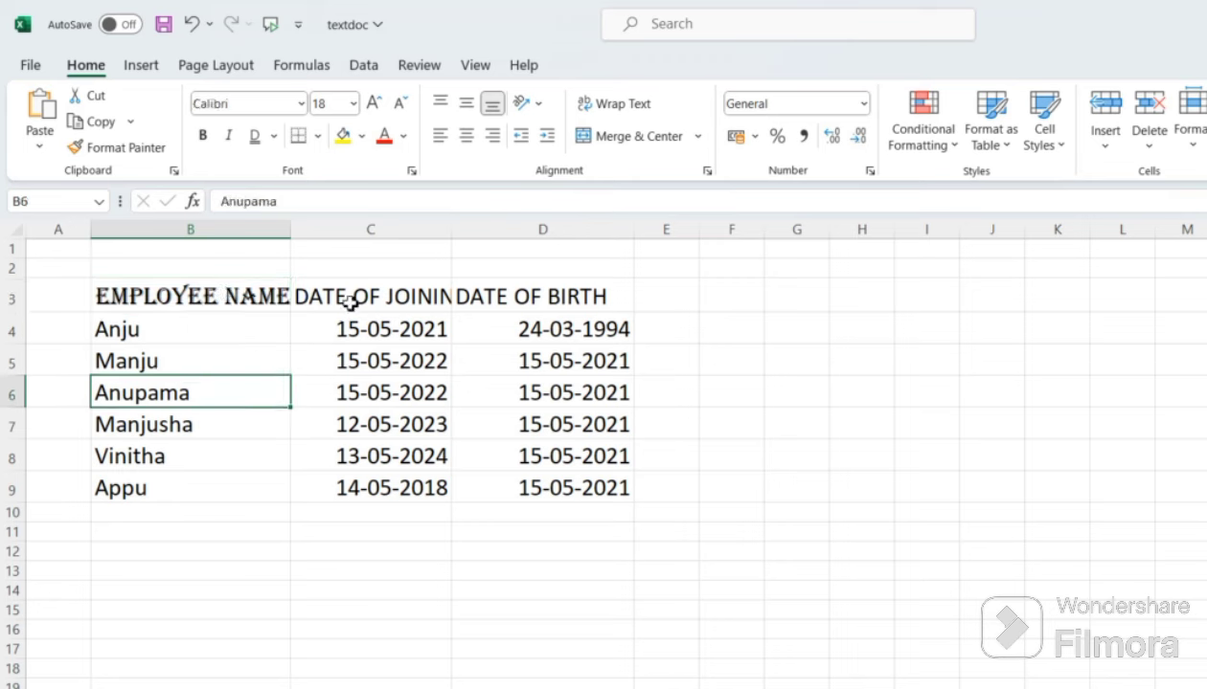
# Change the font of the DATE OF JOINING header in C3 and the DATE OF BIRTH header in D3 to Algerian
pyautogui.click(323, 305)
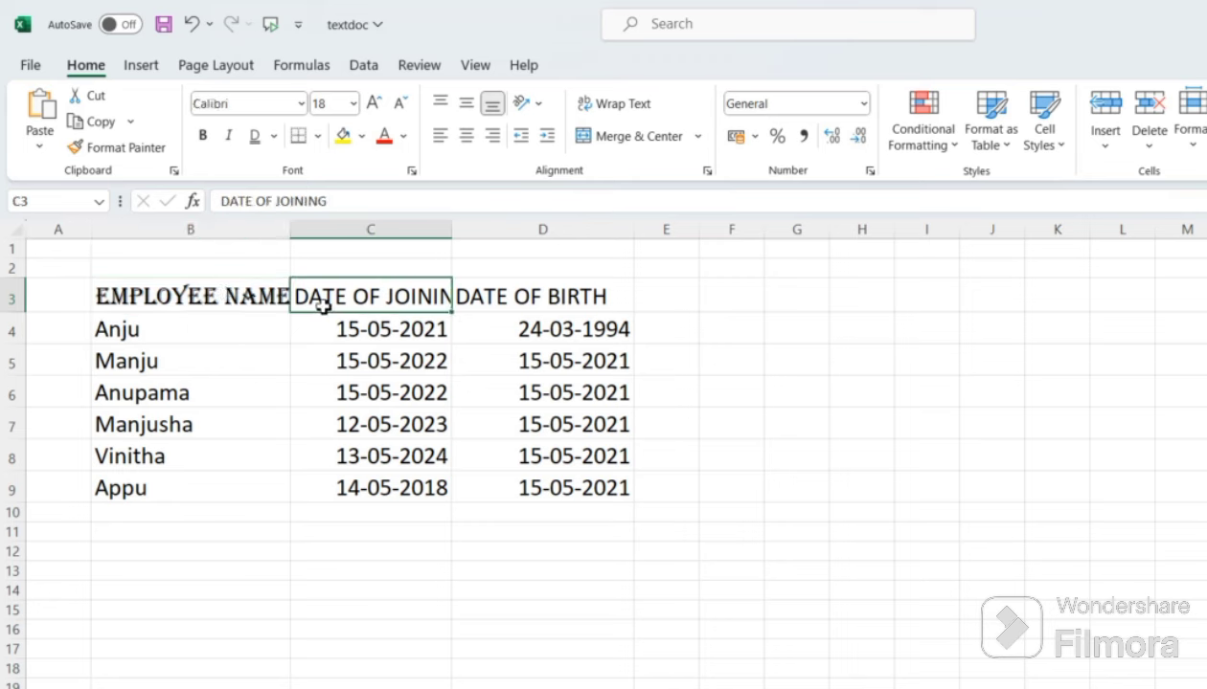
pyautogui.click(300, 104)
pyautogui.click(260, 275)
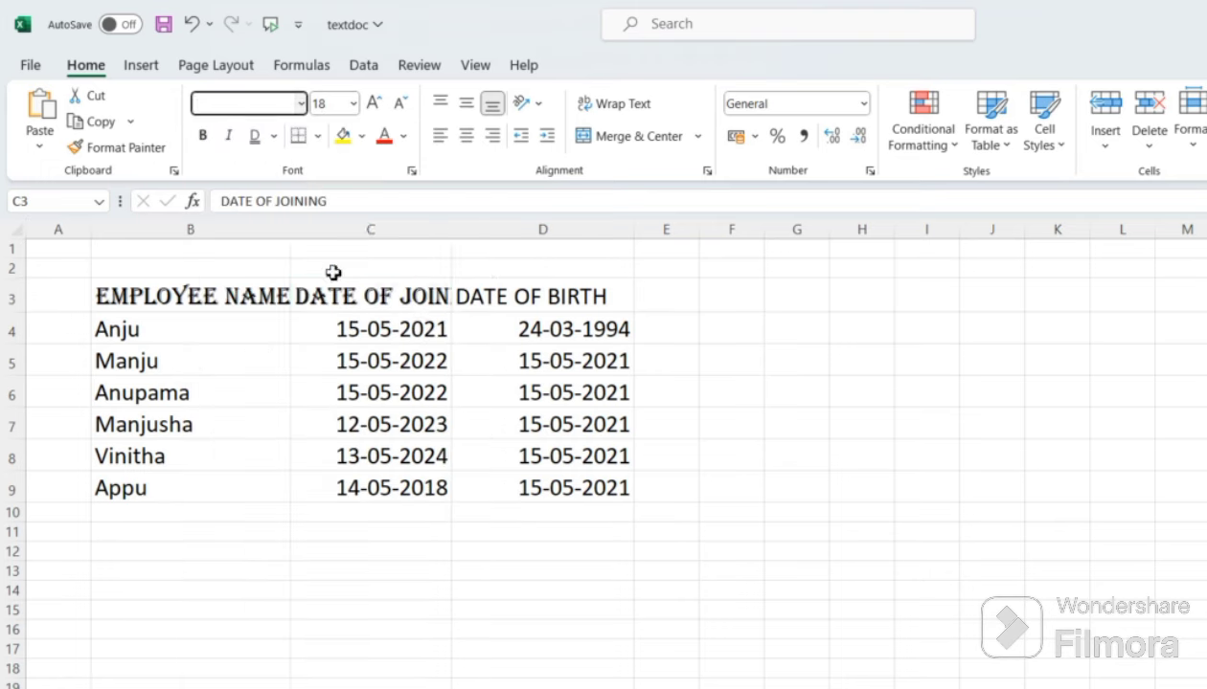
pyautogui.click(538, 292)
pyautogui.click(301, 104)
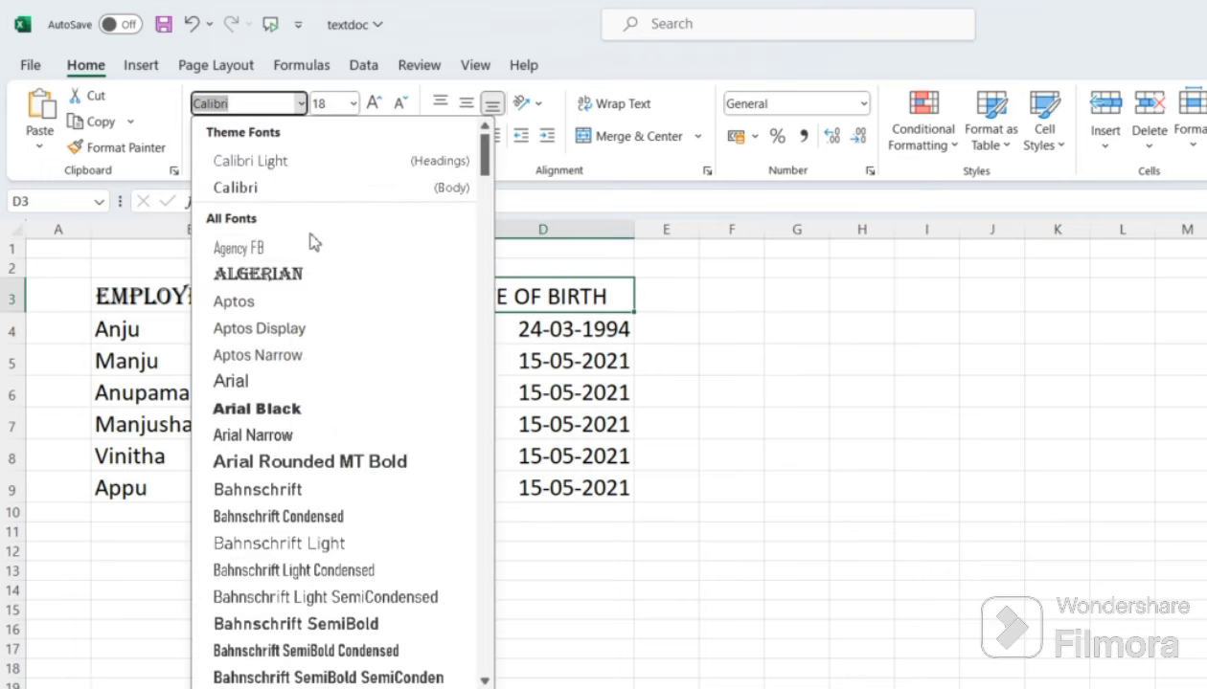
pyautogui.click(304, 276)
pyautogui.click(774, 360)
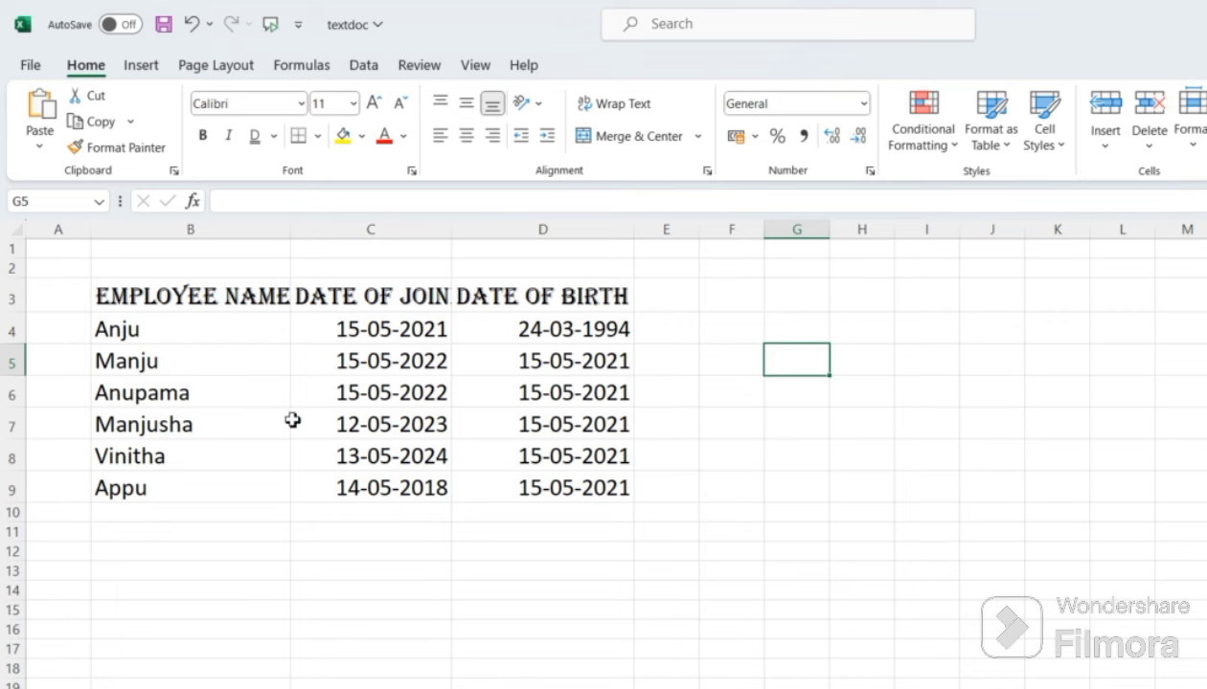
pyautogui.click(135, 294)
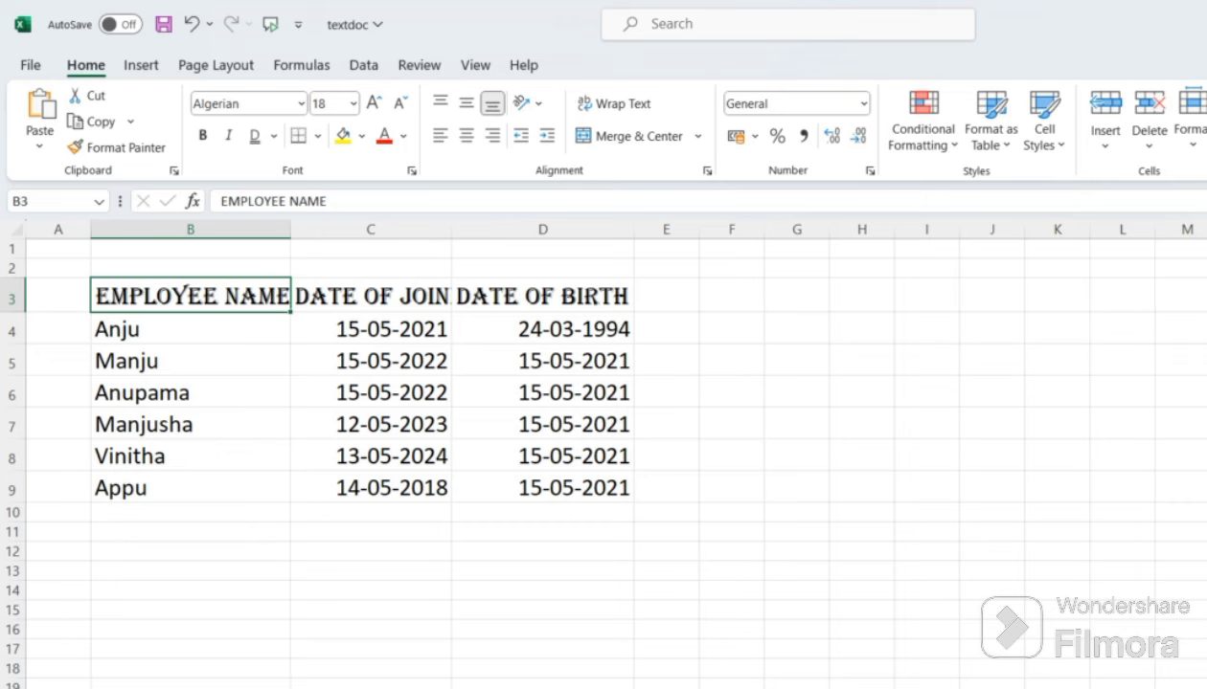
# Select the whole employee table from B3, and select the entire worksheet from the empty cell D13
pyautogui.hotkey('ctrl', 'a')
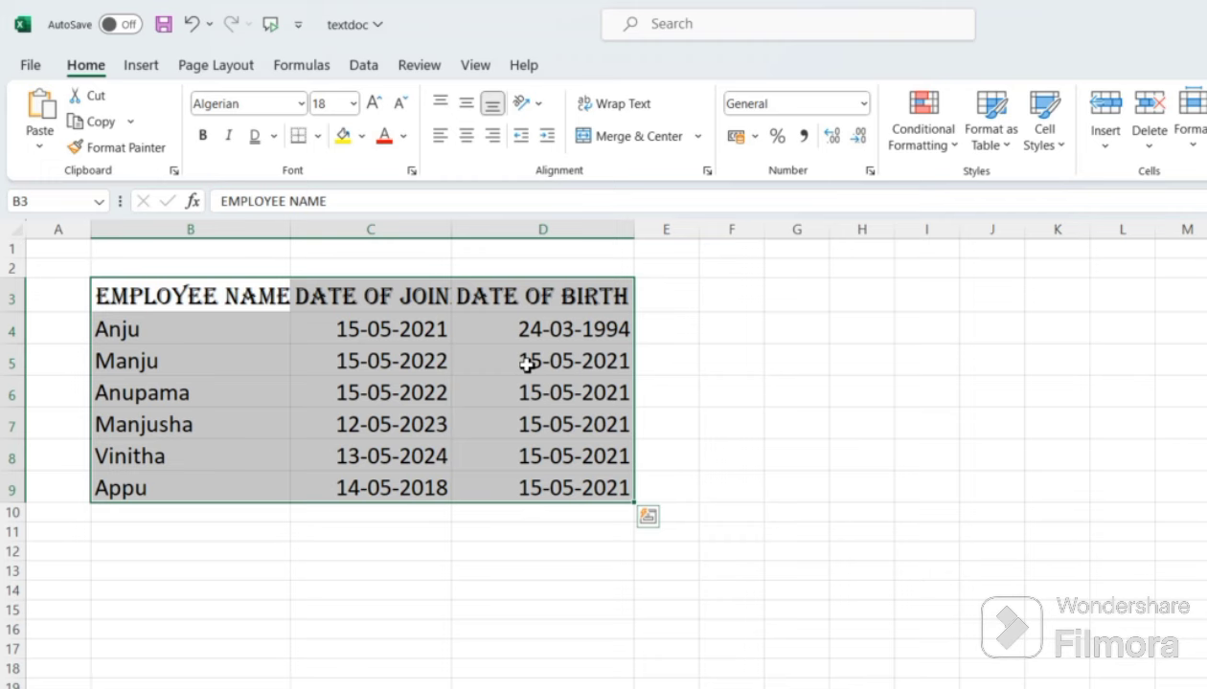
pyautogui.click(563, 573)
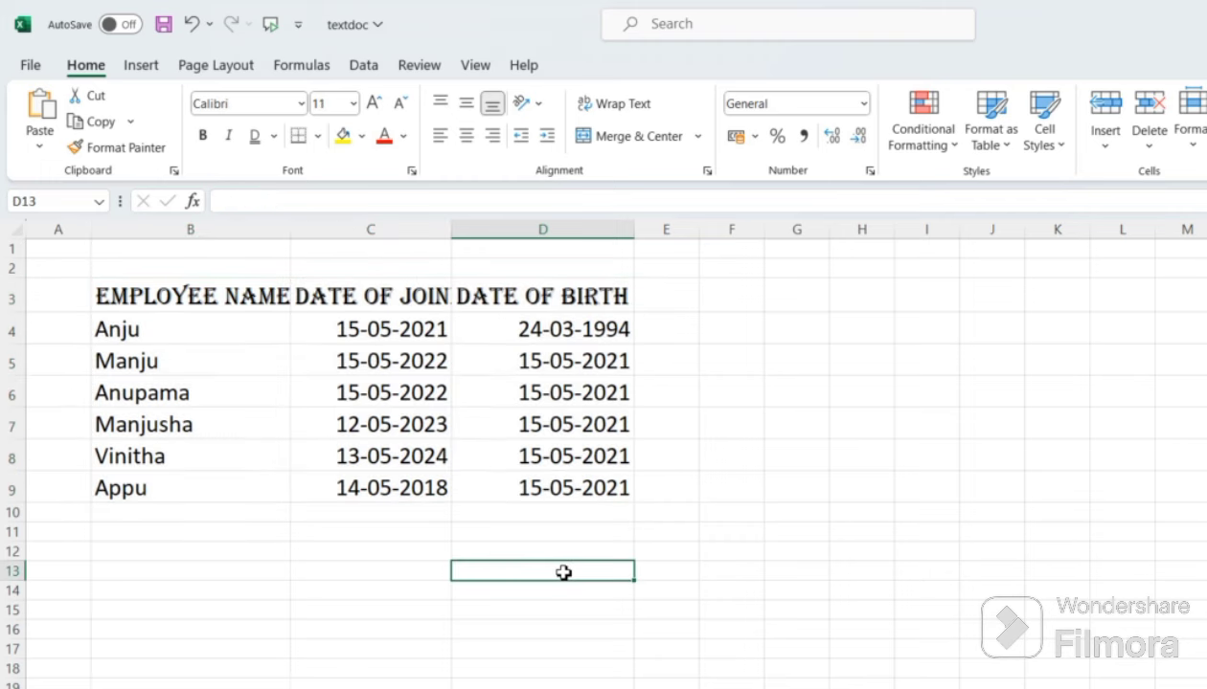
pyautogui.hotkey('ctrl', 'a')
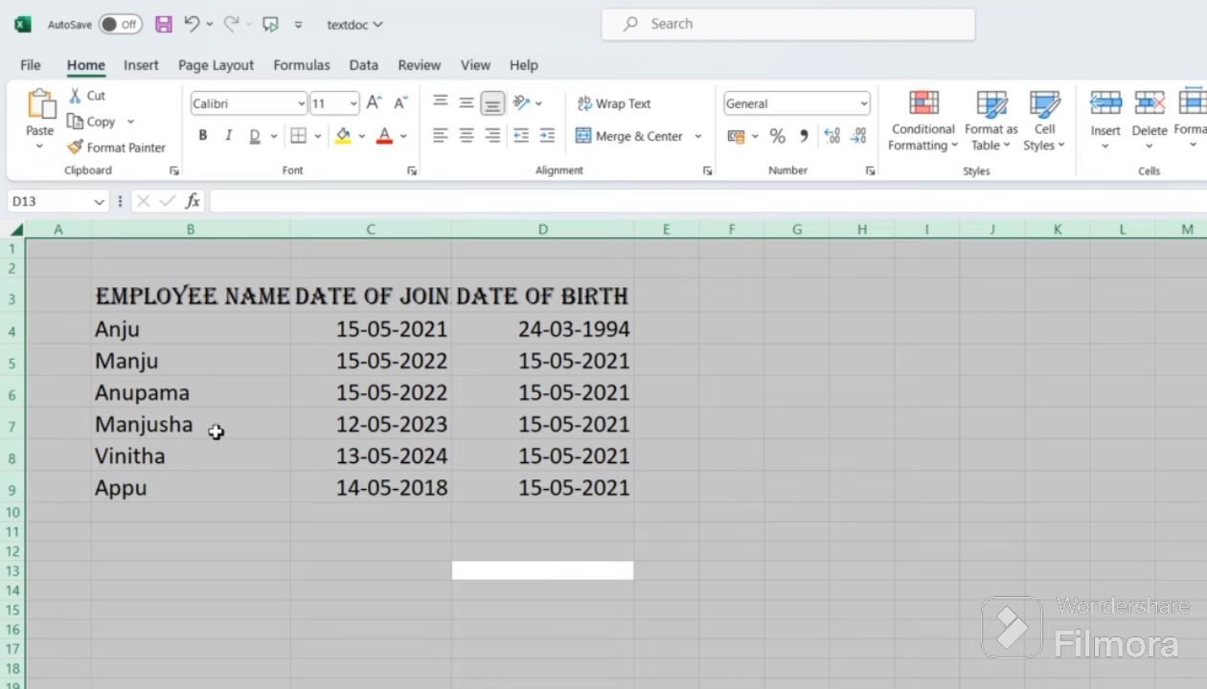
pyautogui.click(210, 425)
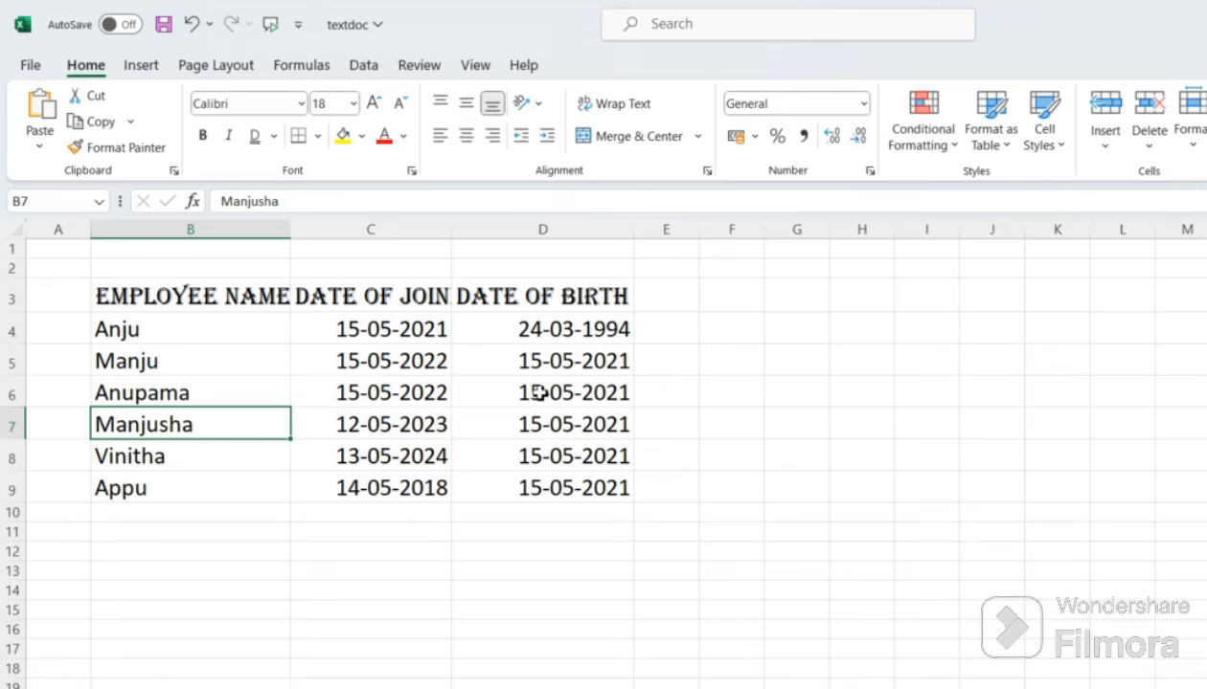
# Change the font of the whole employee table B3:D9 to Blackadder ITC
pyautogui.click(171, 284)
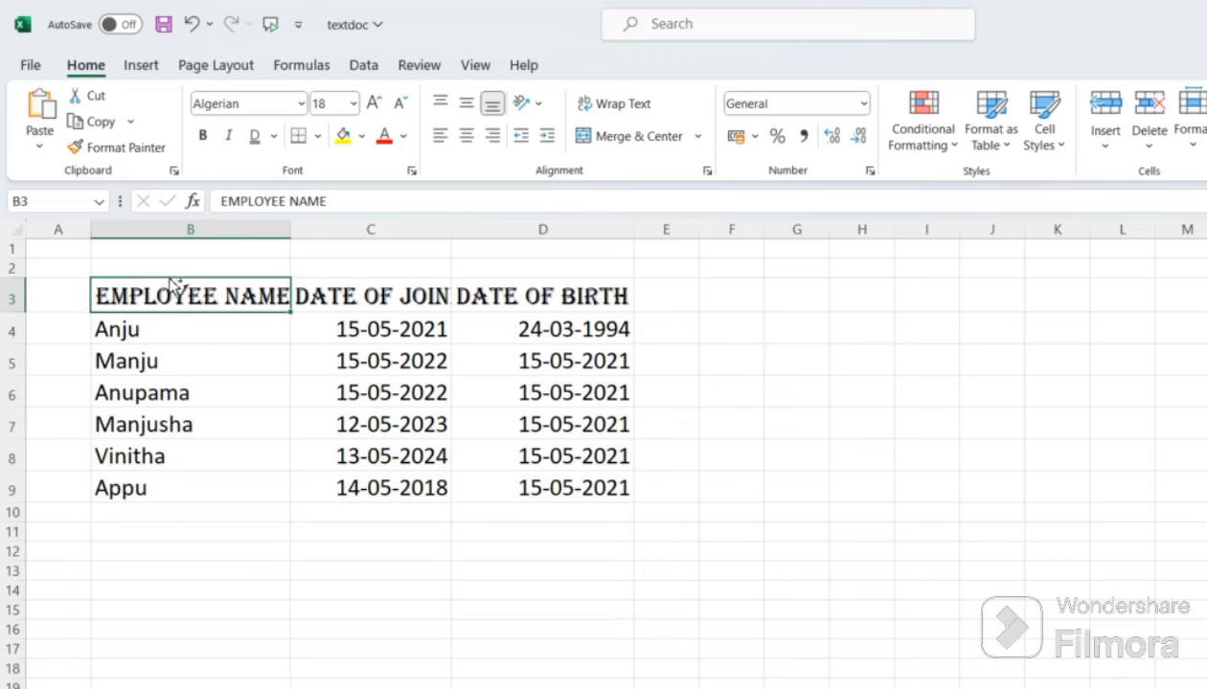
pyautogui.hotkey('ctrl', 'a')
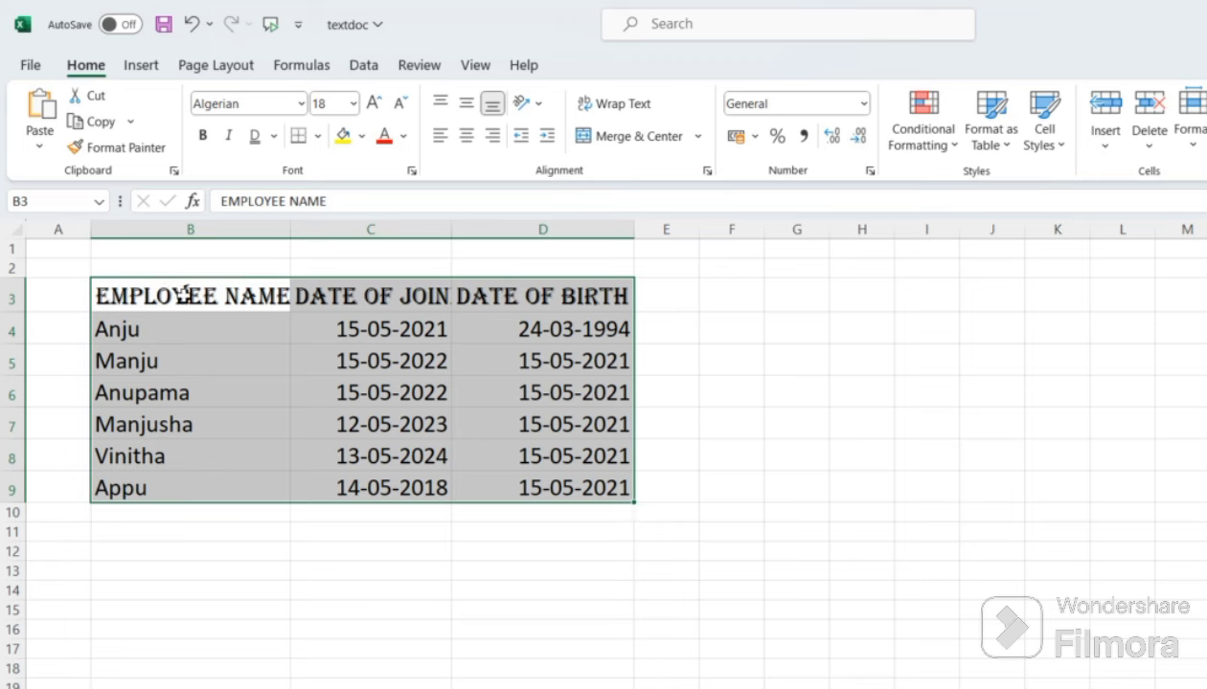
pyautogui.click(302, 103)
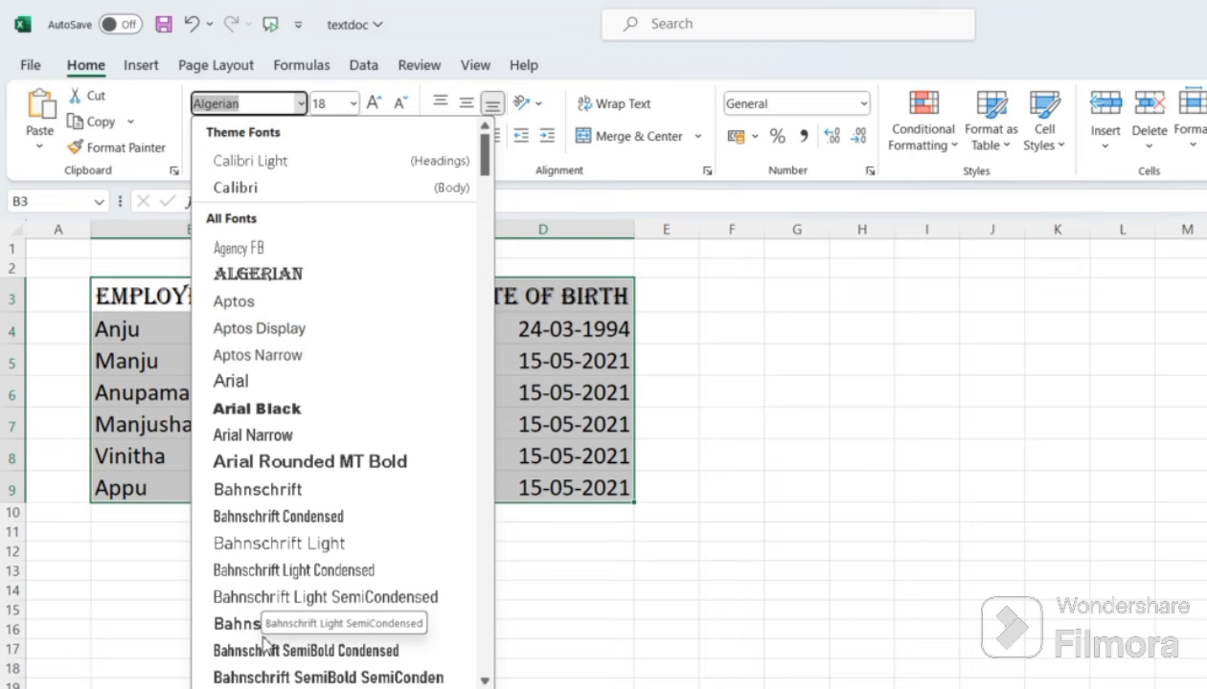
pyautogui.scroll(-6, 265, 656)
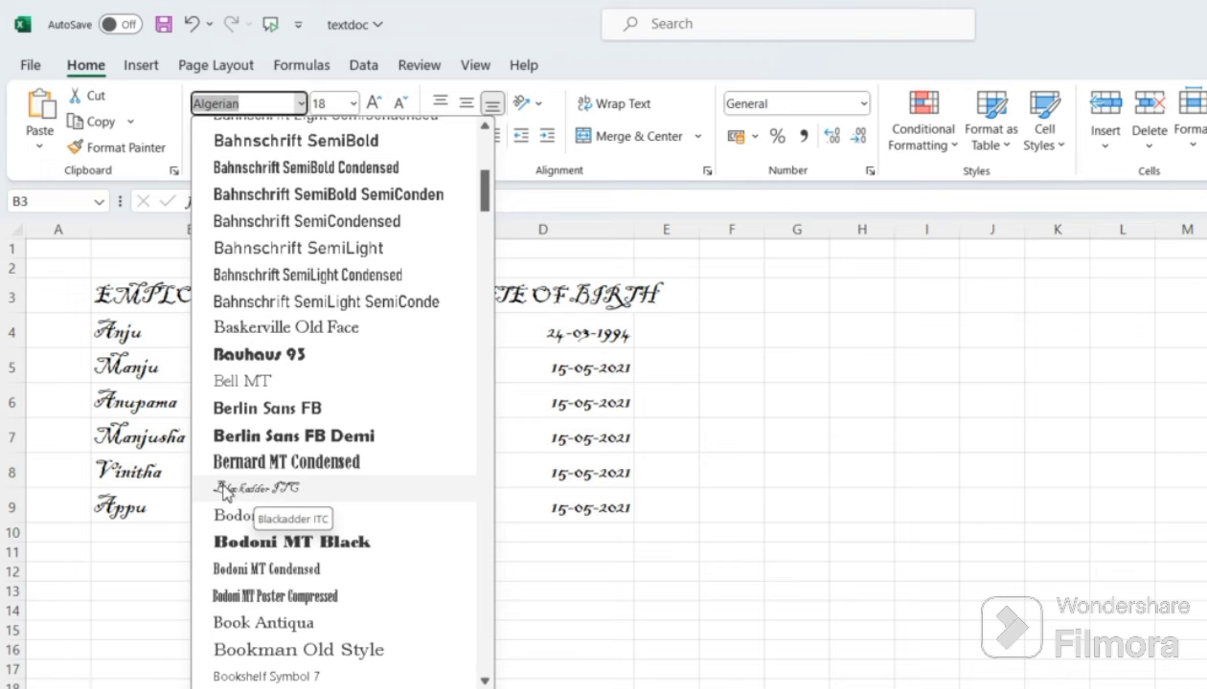
pyautogui.click(362, 488)
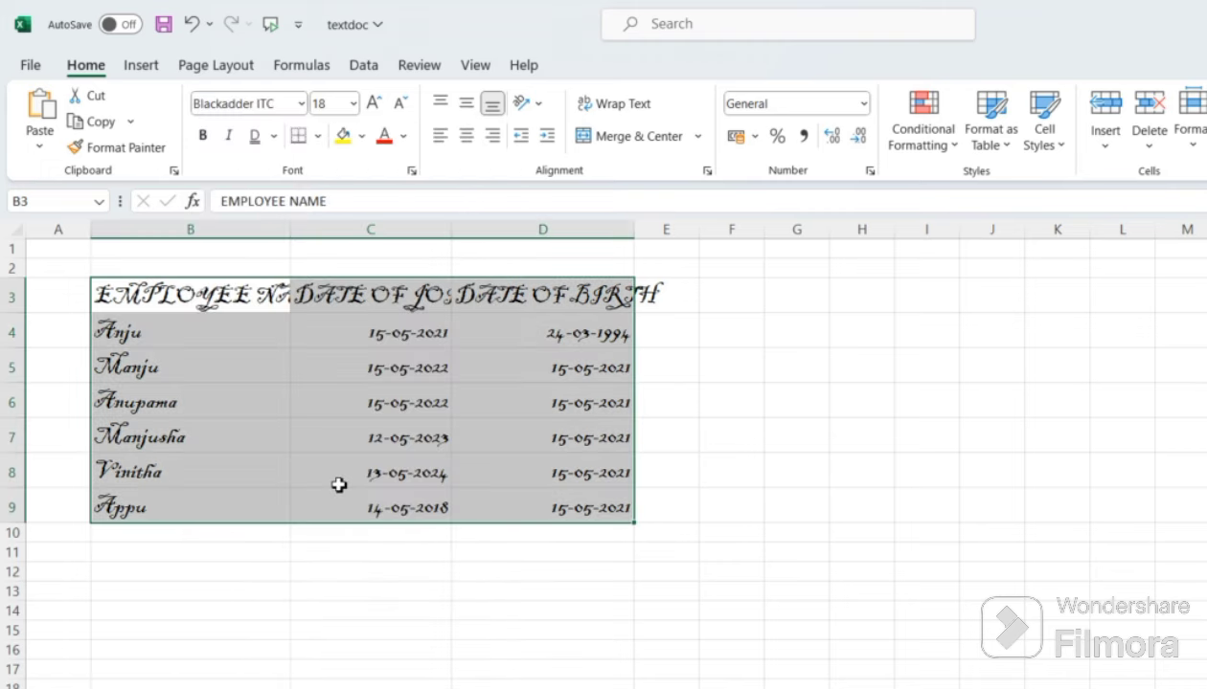
pyautogui.click(372, 552)
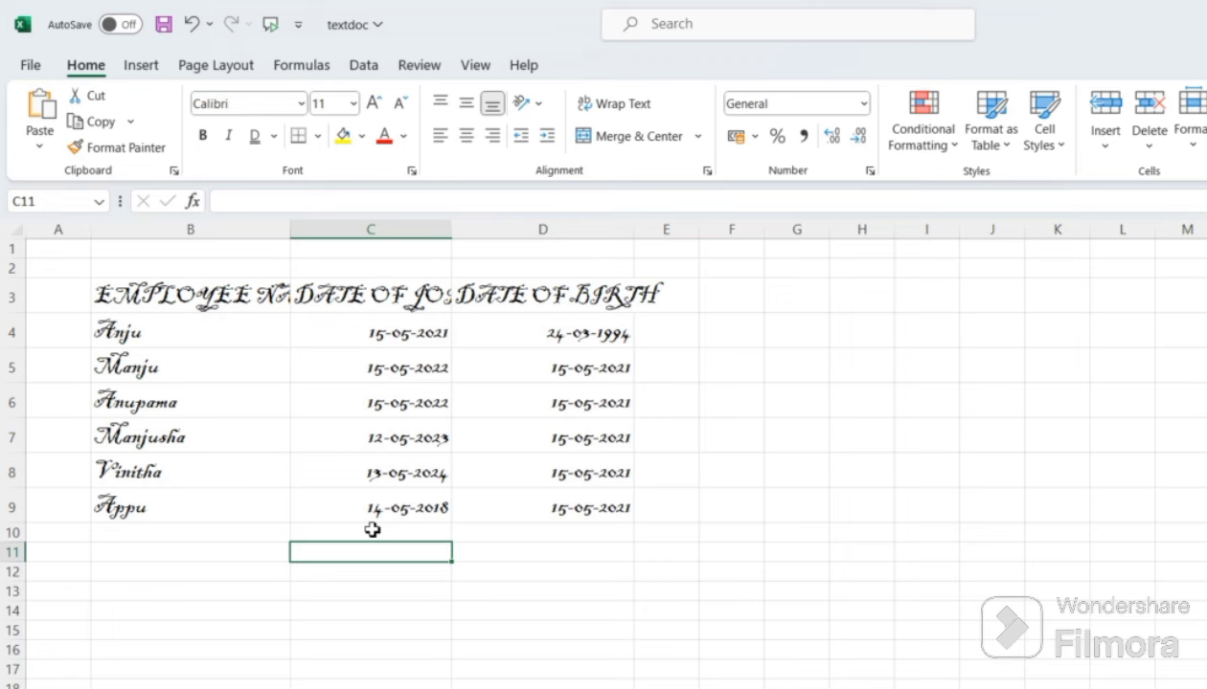
pyautogui.click(100, 289)
pyautogui.moveTo(94, 289); pyautogui.dragTo(145, 299)
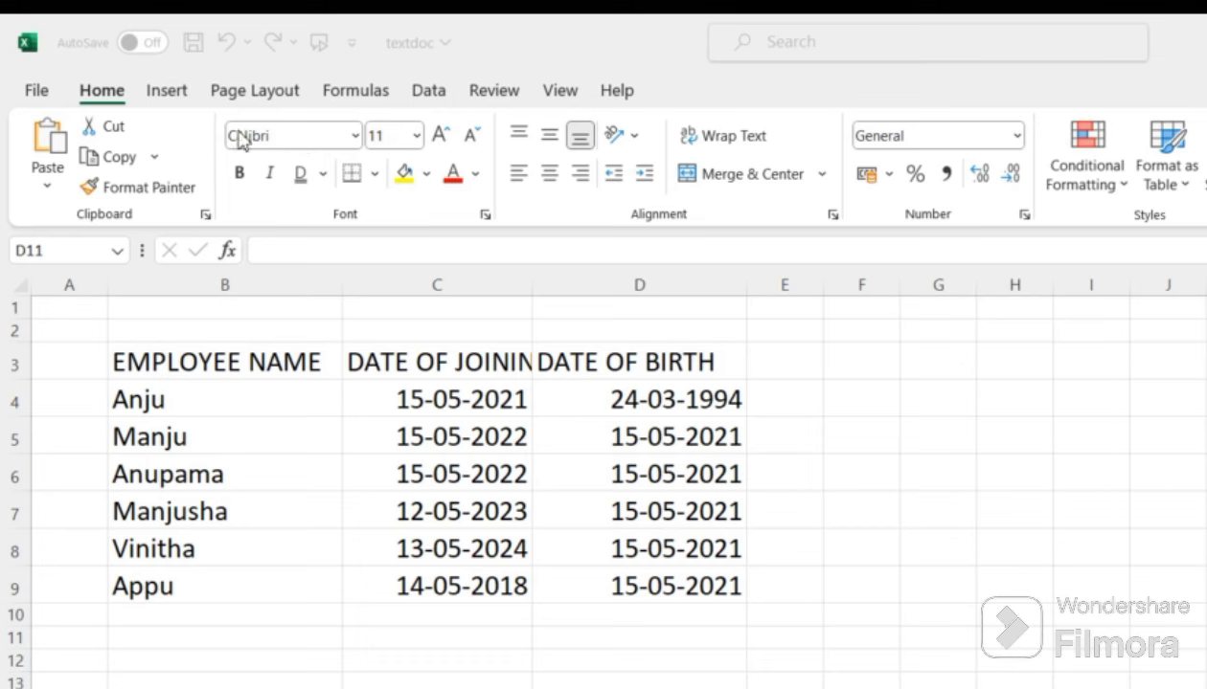
# Examine the available font sizes for the empty cell D11 without choosing one
pyautogui.click(415, 135)
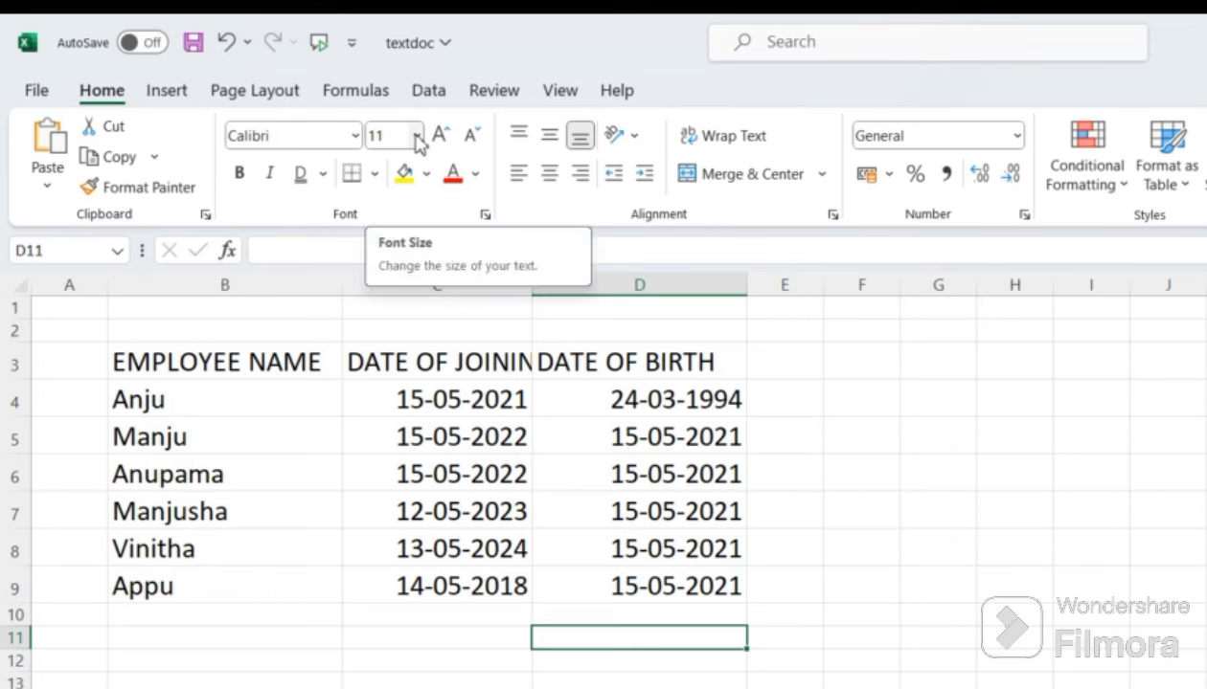
pyautogui.click(415, 138)
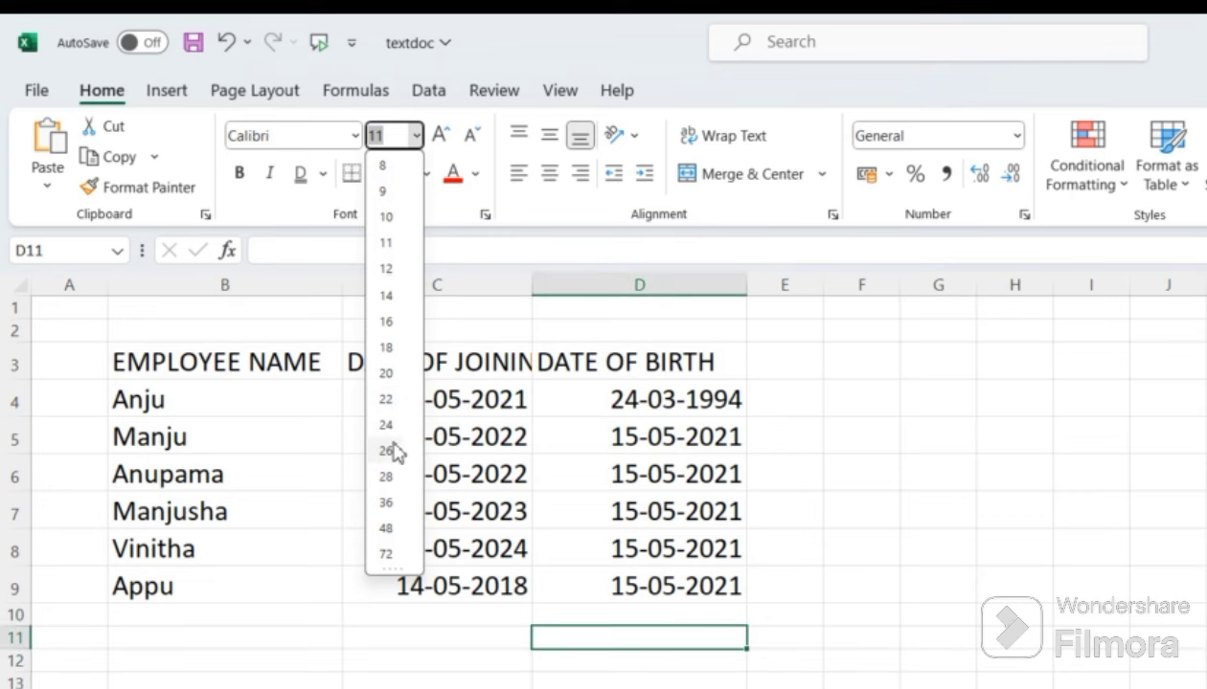
pyautogui.click(522, 256)
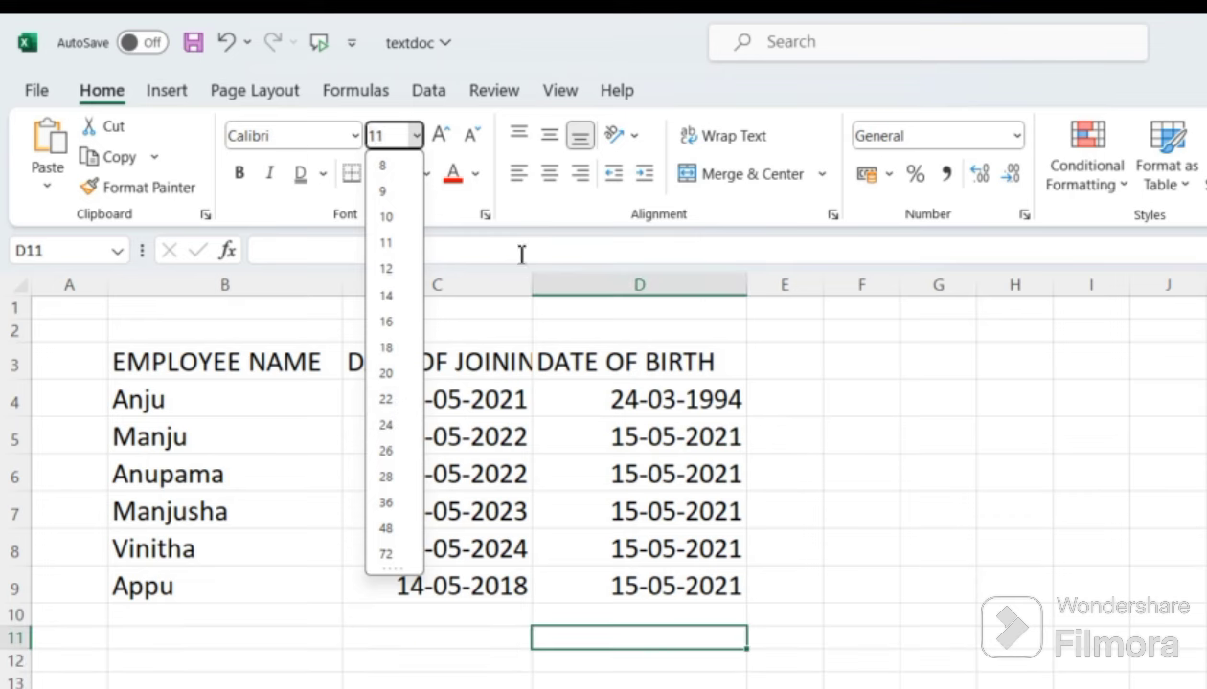
pyautogui.click(393, 136)
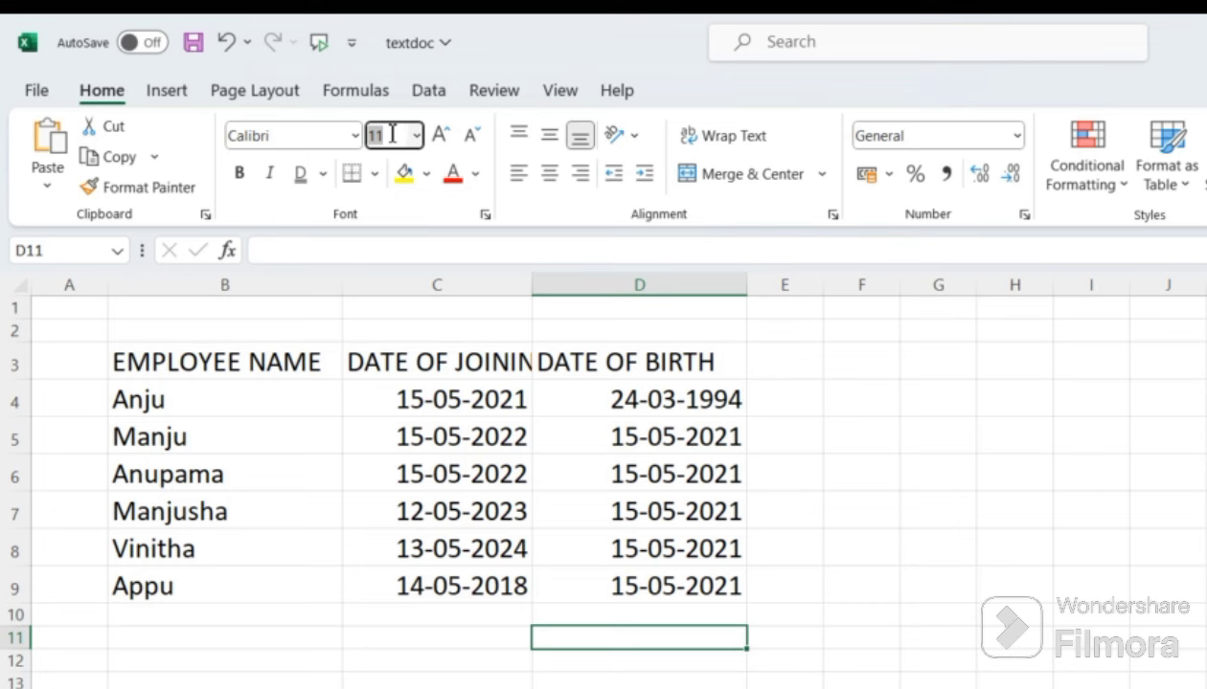
pyautogui.click(404, 222)
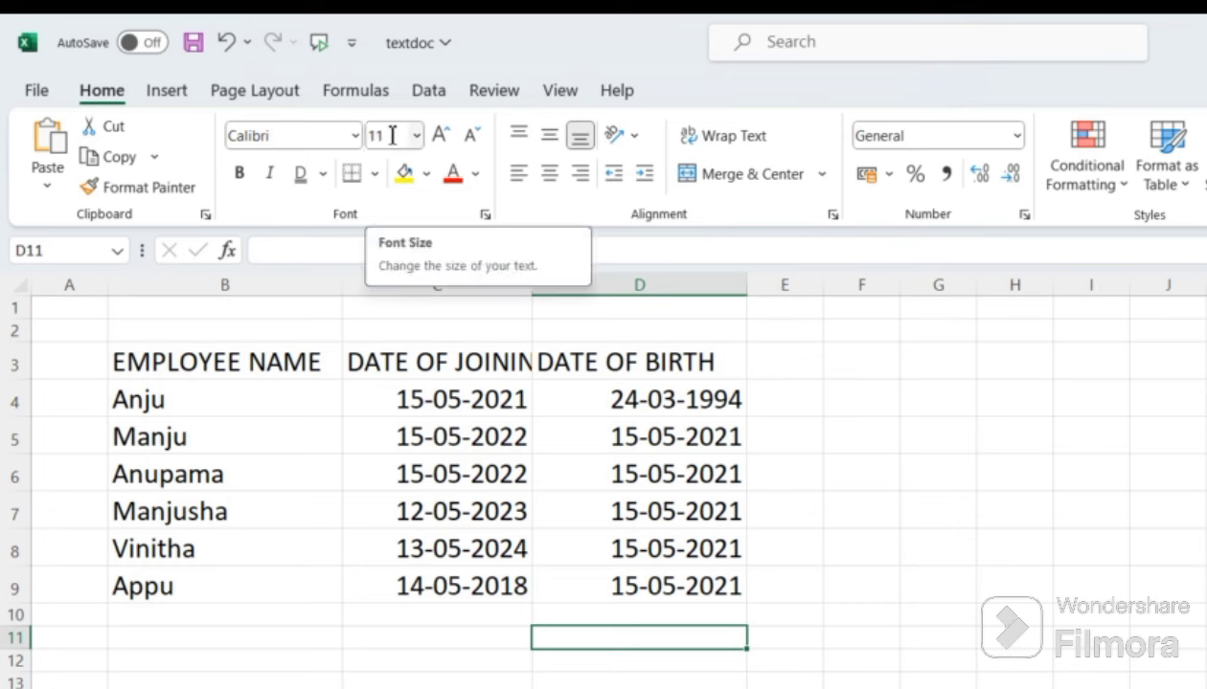
# Set the font size of the empty cell D11 to the custom value 21
pyautogui.click(395, 135)
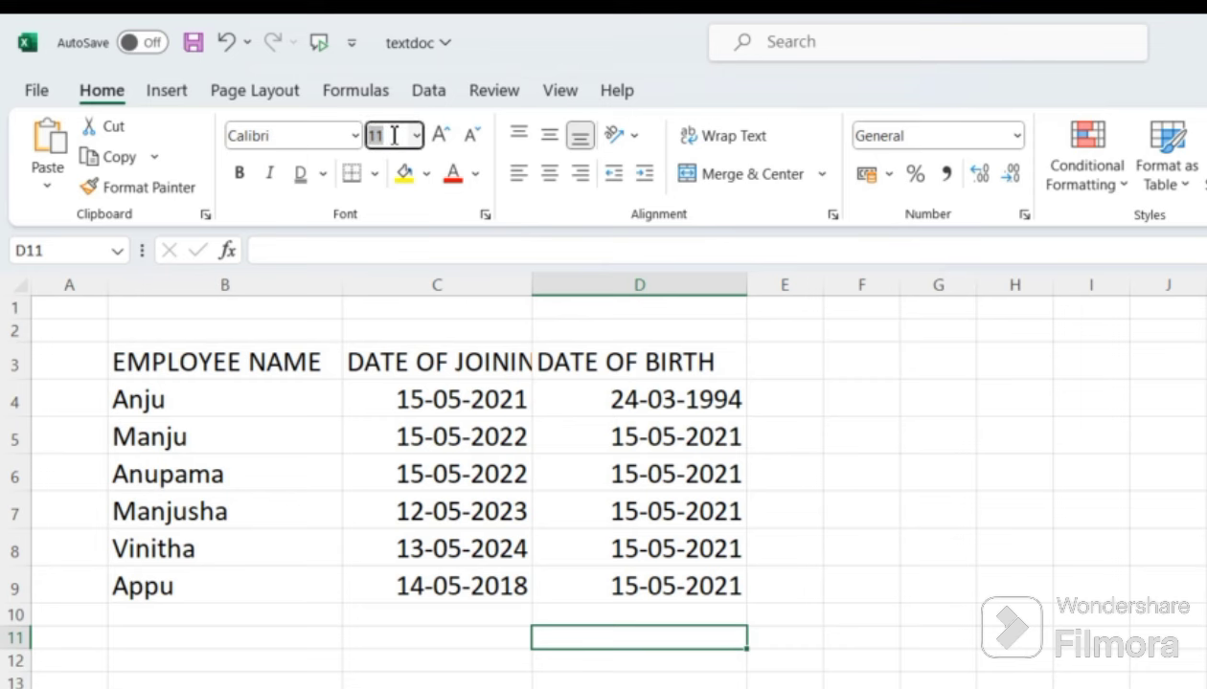
pyautogui.write('2')
pyautogui.press('Return')
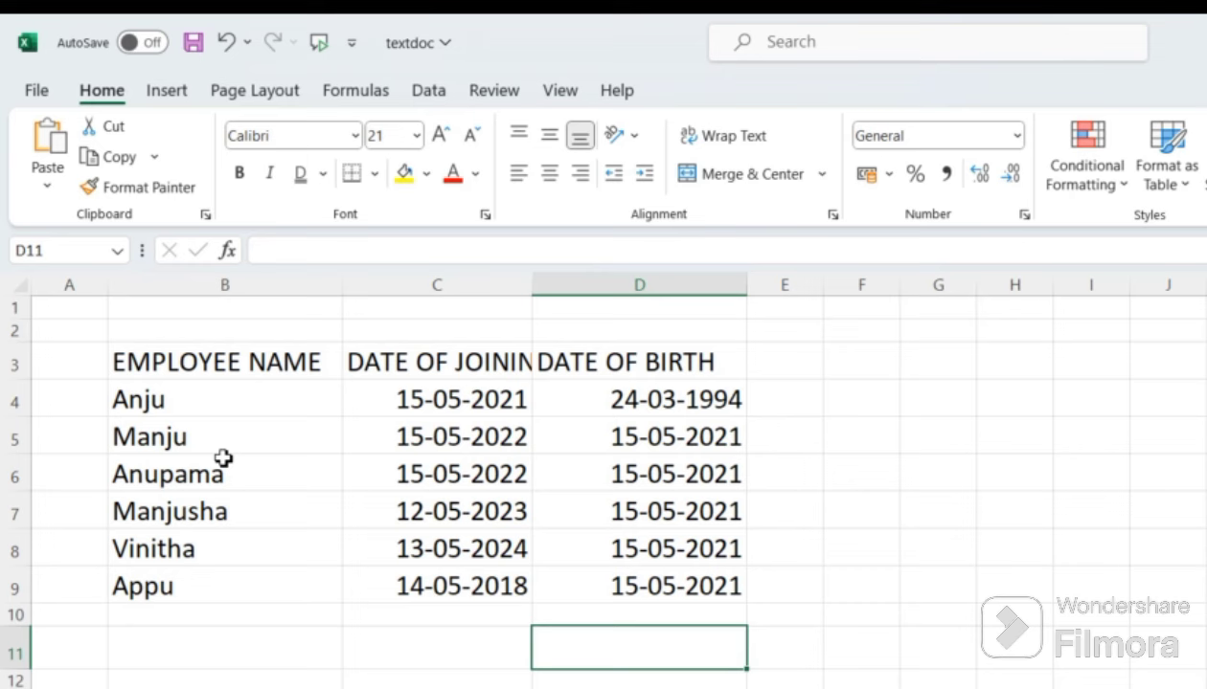
# Preview different font sizes on the EMPLOYEE NAME header in B3 and set it to 18
pyautogui.click(272, 363)
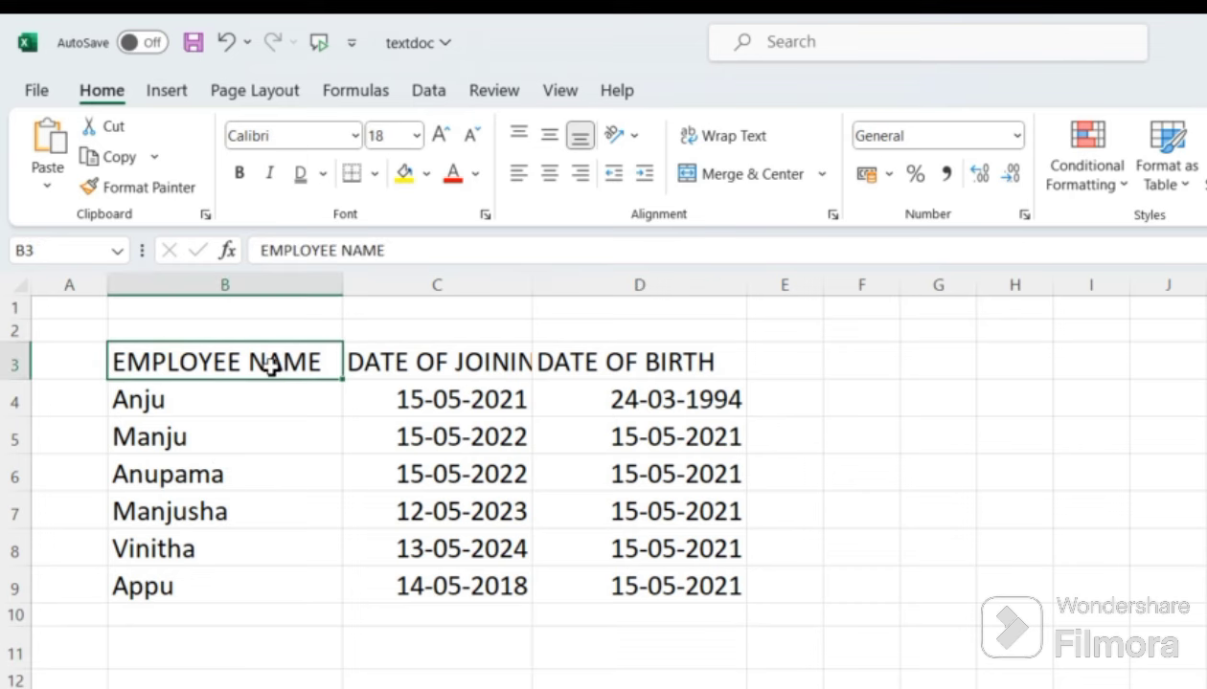
pyautogui.click(417, 137)
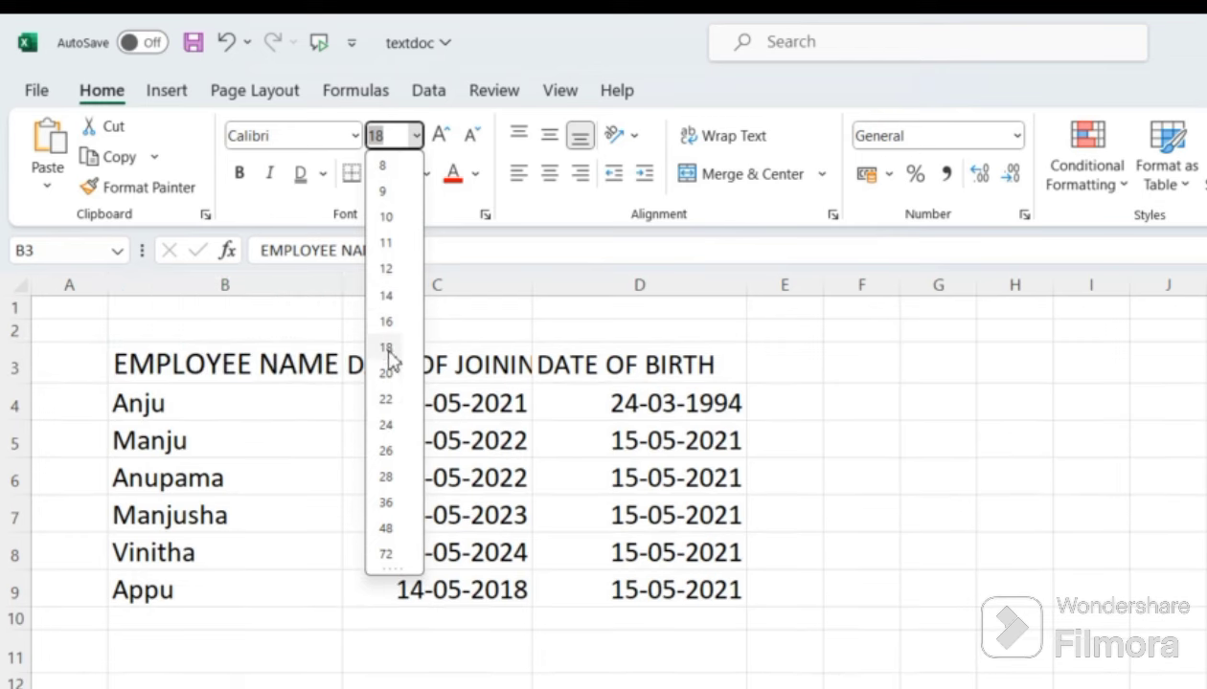
pyautogui.click(386, 347)
pyautogui.click(337, 427)
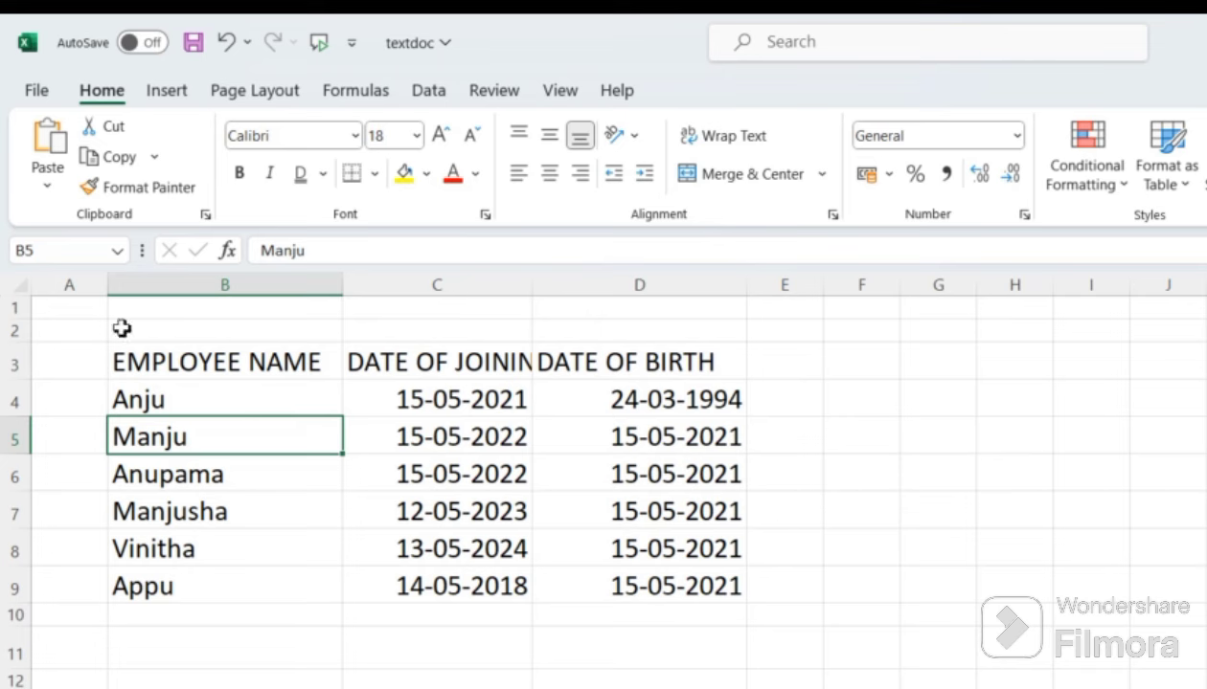
# Preview other font sizes on the whole employee table B3:D9 and set it to 18
pyautogui.click(246, 364)
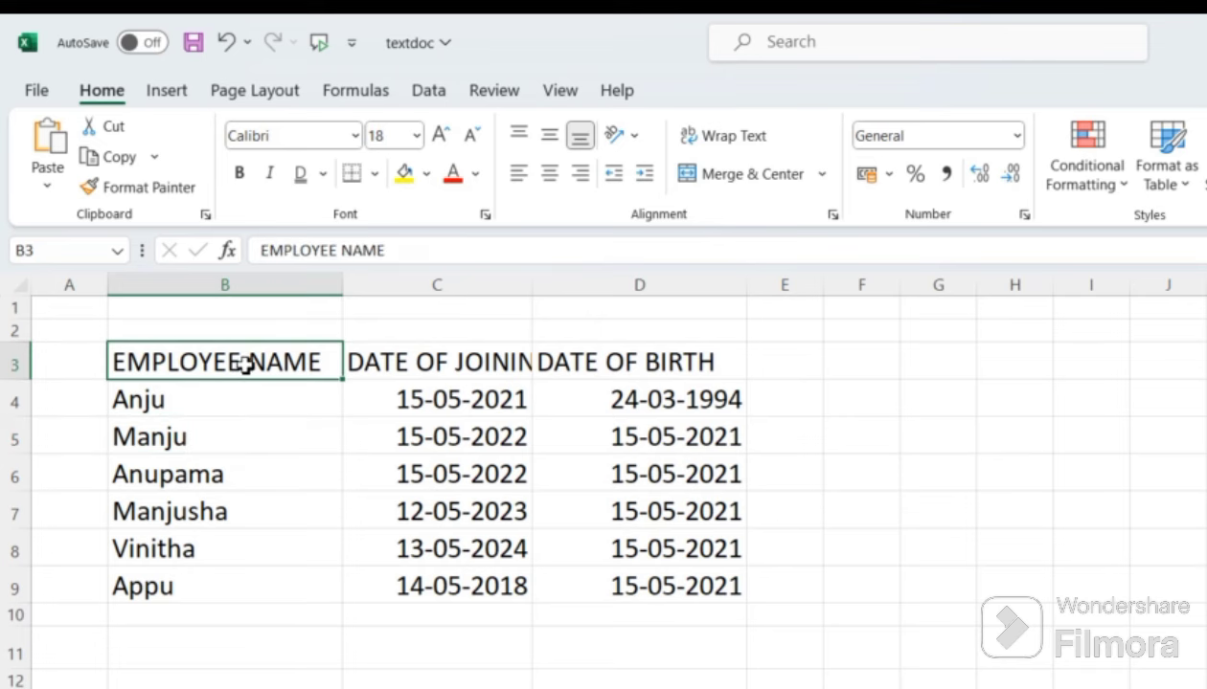
pyautogui.hotkey('ctrl', 'a')
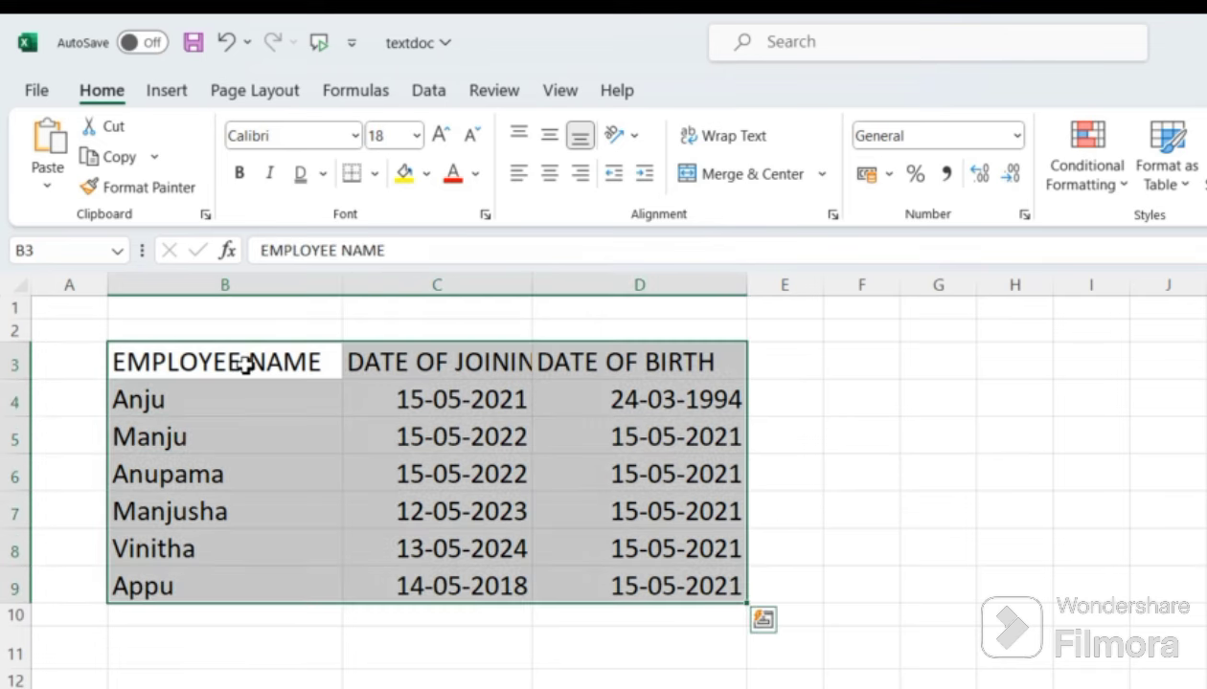
pyautogui.click(416, 135)
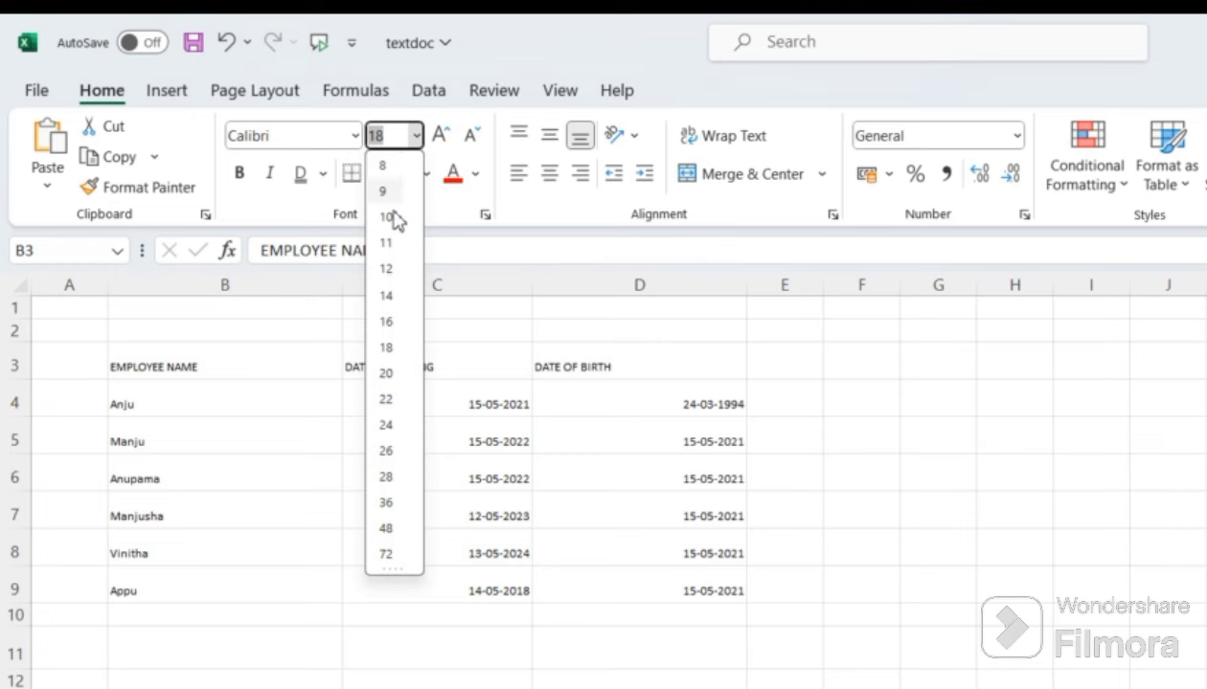
pyautogui.click(390, 343)
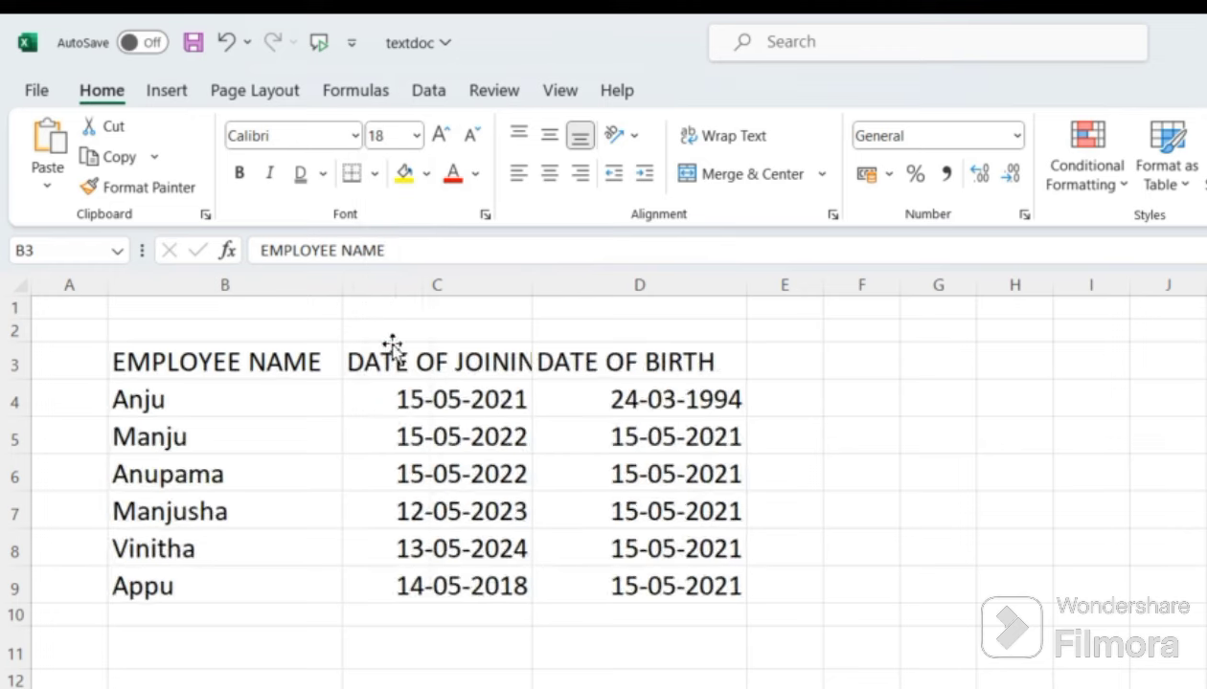
pyautogui.click(383, 308)
# Preview font sizes for the EMPLOYEE NAME header in B3 and for the whole table without applying any
pyautogui.click(247, 369)
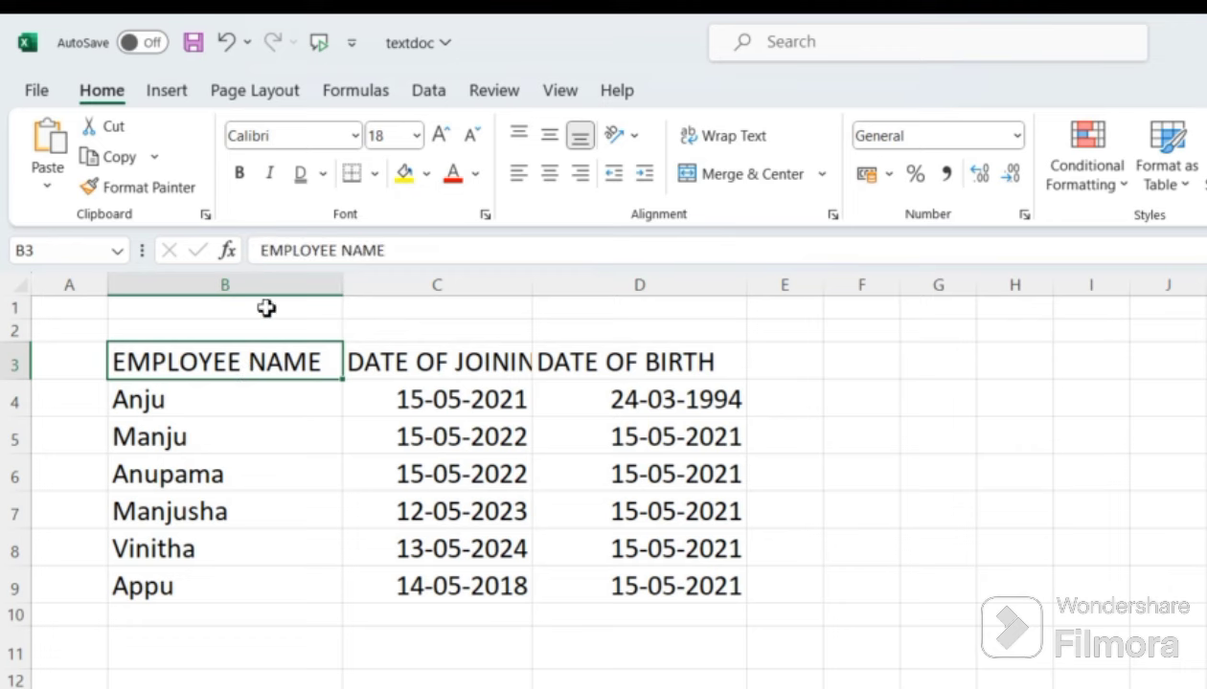
pyautogui.click(414, 135)
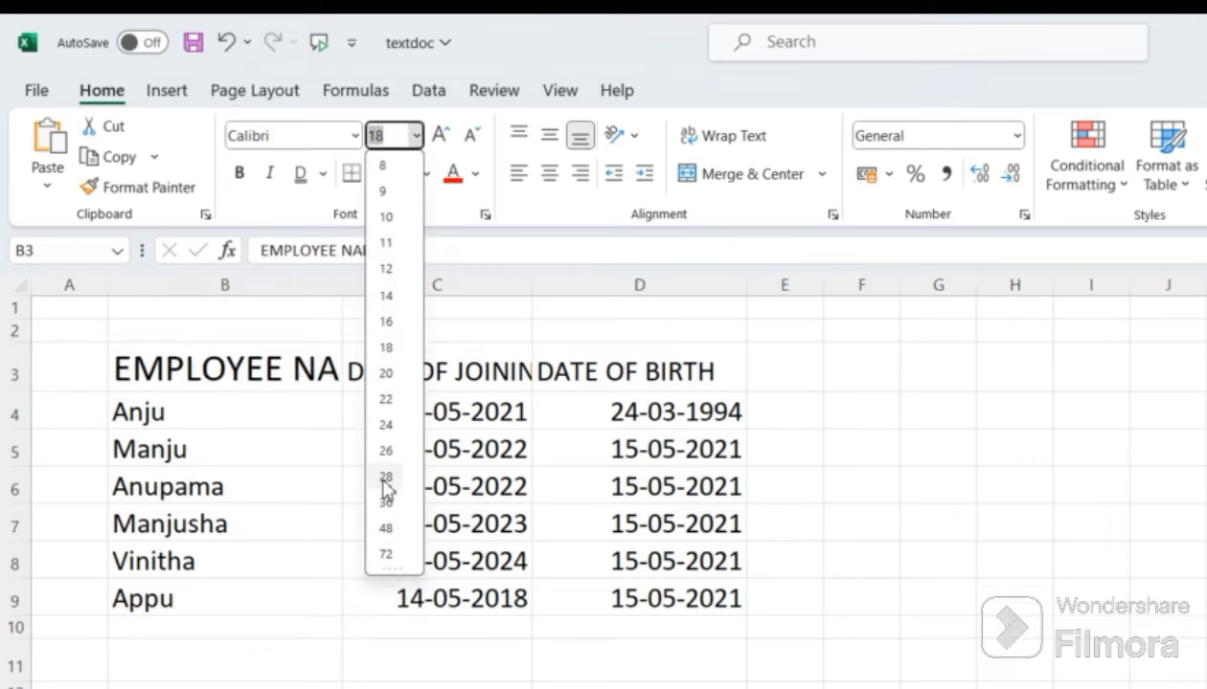
pyautogui.click(309, 622)
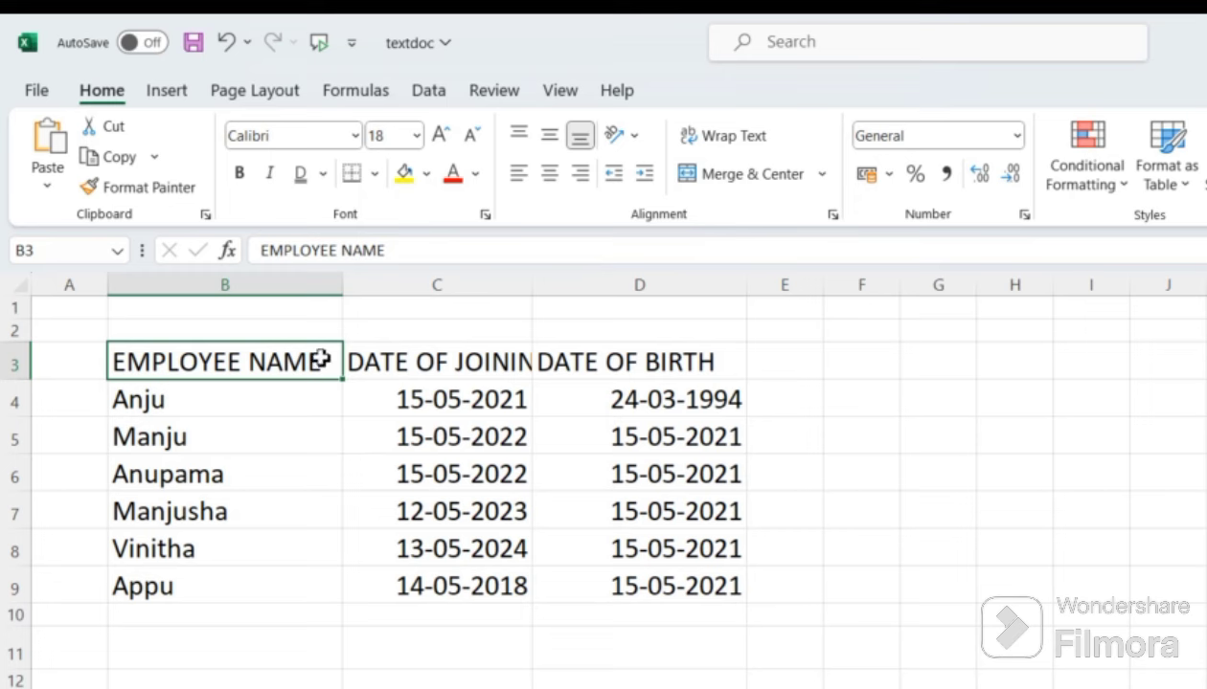
pyautogui.hotkey('ctrl', 'a')
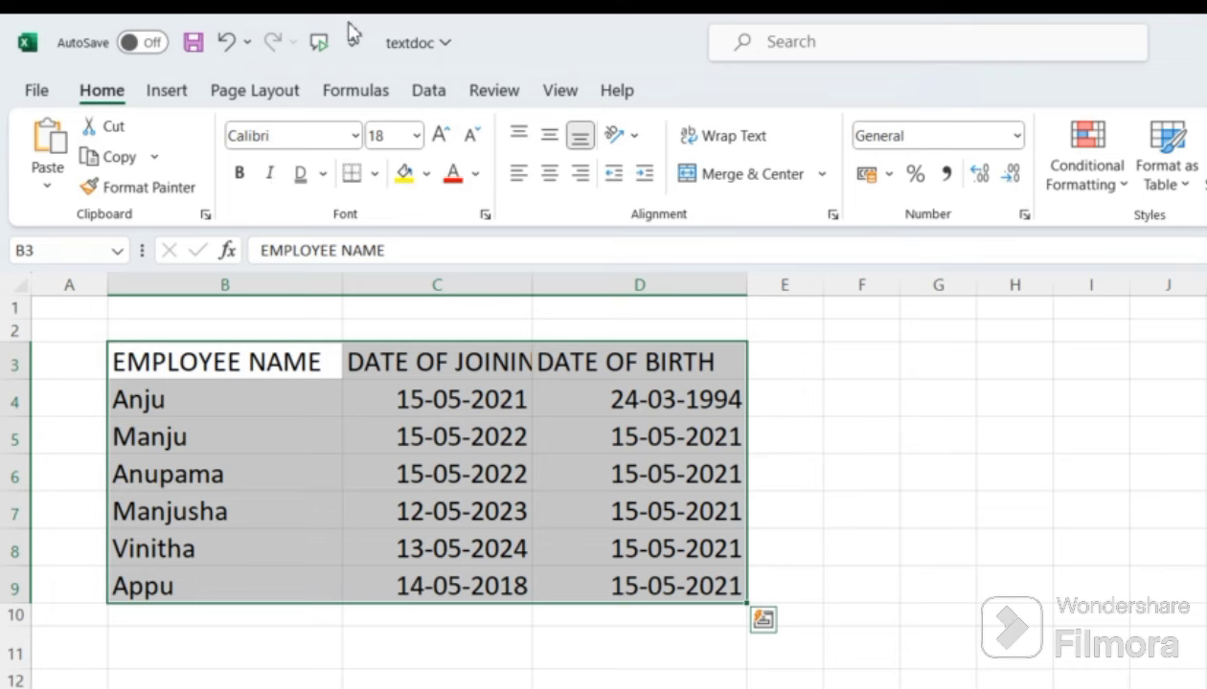
pyautogui.click(416, 135)
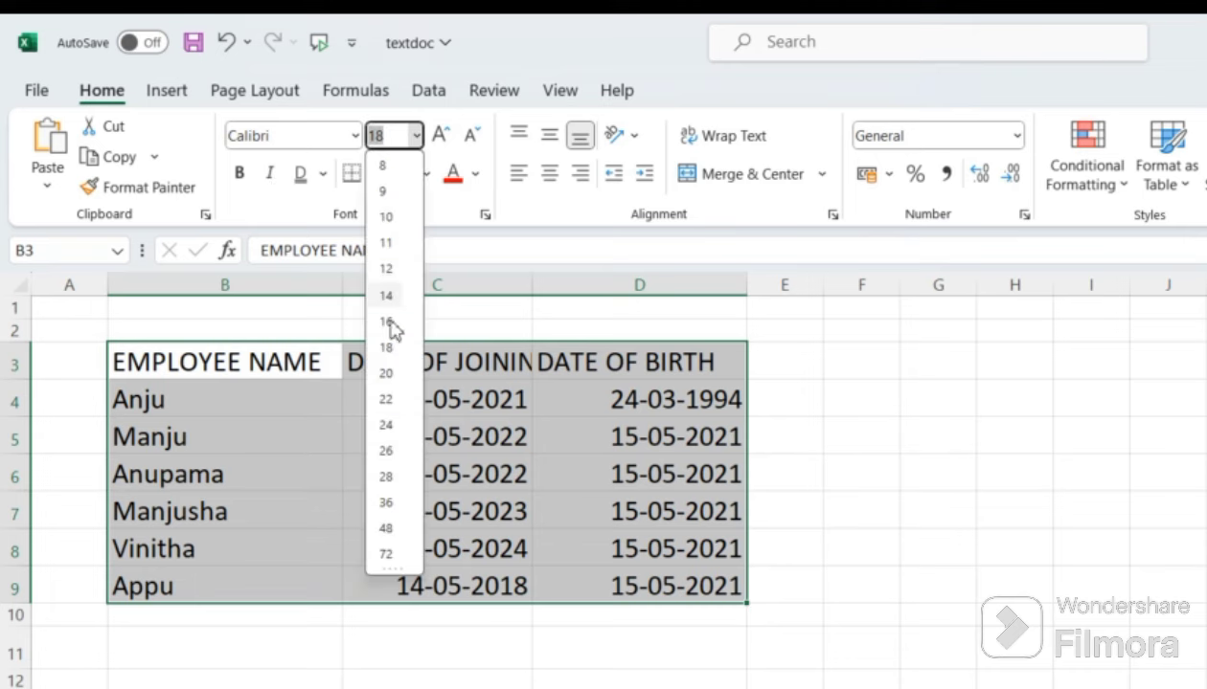
pyautogui.click(1071, 538)
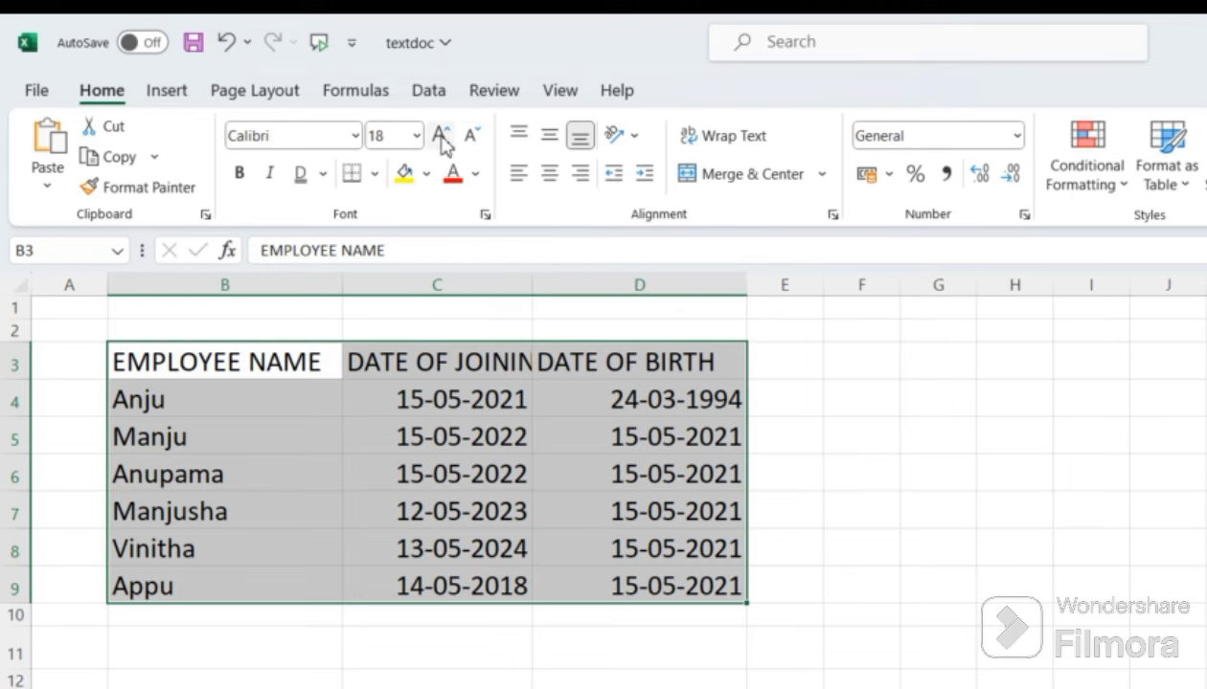
# Enlarge the font of the whole employee table B3:D9 by eight size increments
pyautogui.click(441, 136)
pyautogui.click(441, 136)
pyautogui.click(441, 136)
pyautogui.click(442, 136)
pyautogui.click(441, 136)
pyautogui.click(441, 136)
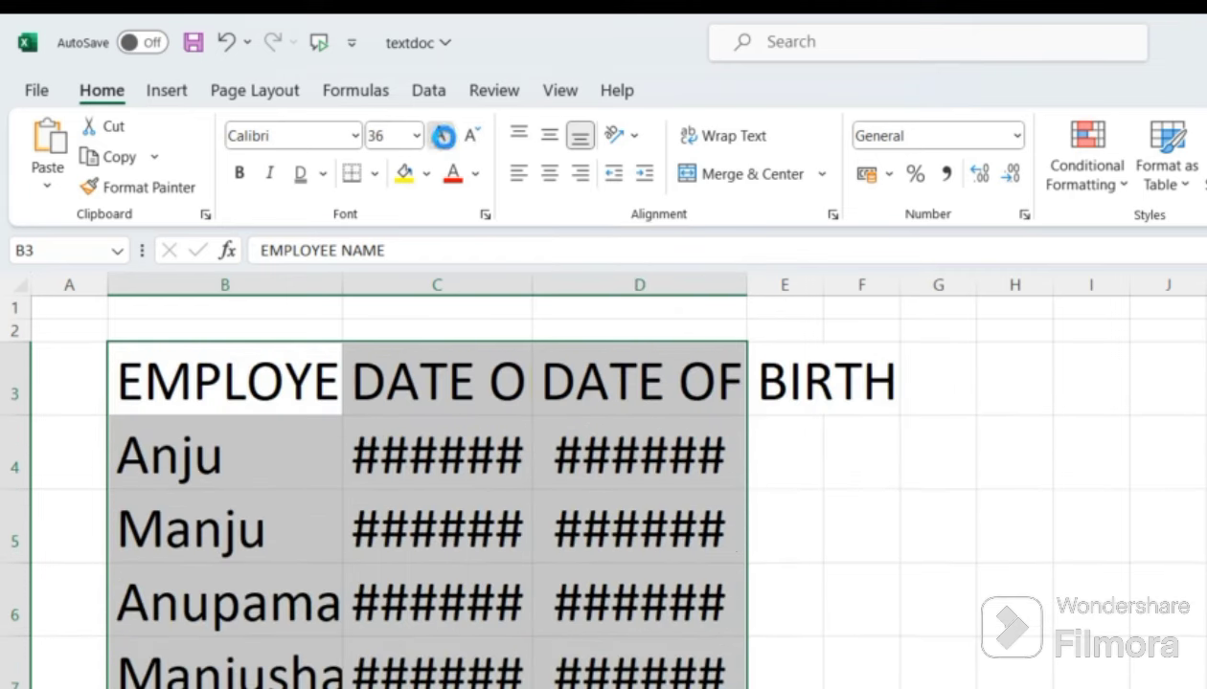
pyautogui.click(441, 136)
pyautogui.click(441, 136)
# Reduce the whole table's font size step by step to 16, and raise it one increment to 18
pyautogui.click(473, 138)
pyautogui.click(472, 139)
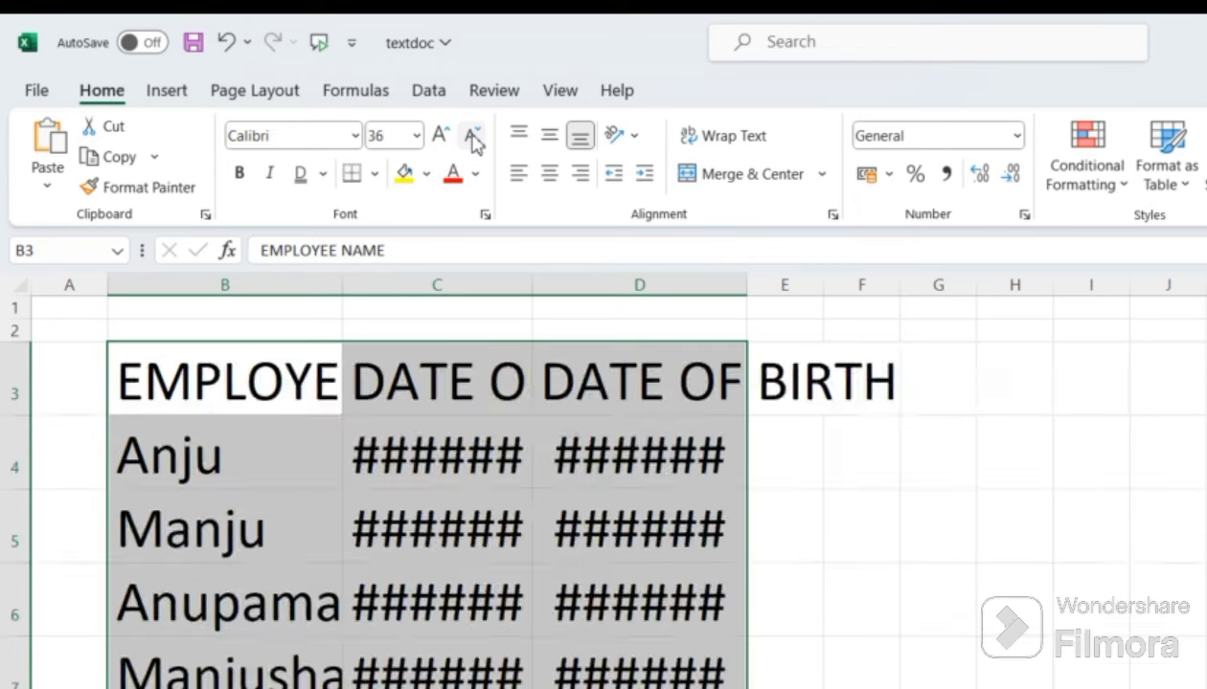
pyautogui.click(472, 139)
pyautogui.click(472, 139)
pyautogui.click(472, 139)
pyautogui.click(472, 139)
pyautogui.click(472, 139)
pyautogui.click(472, 139)
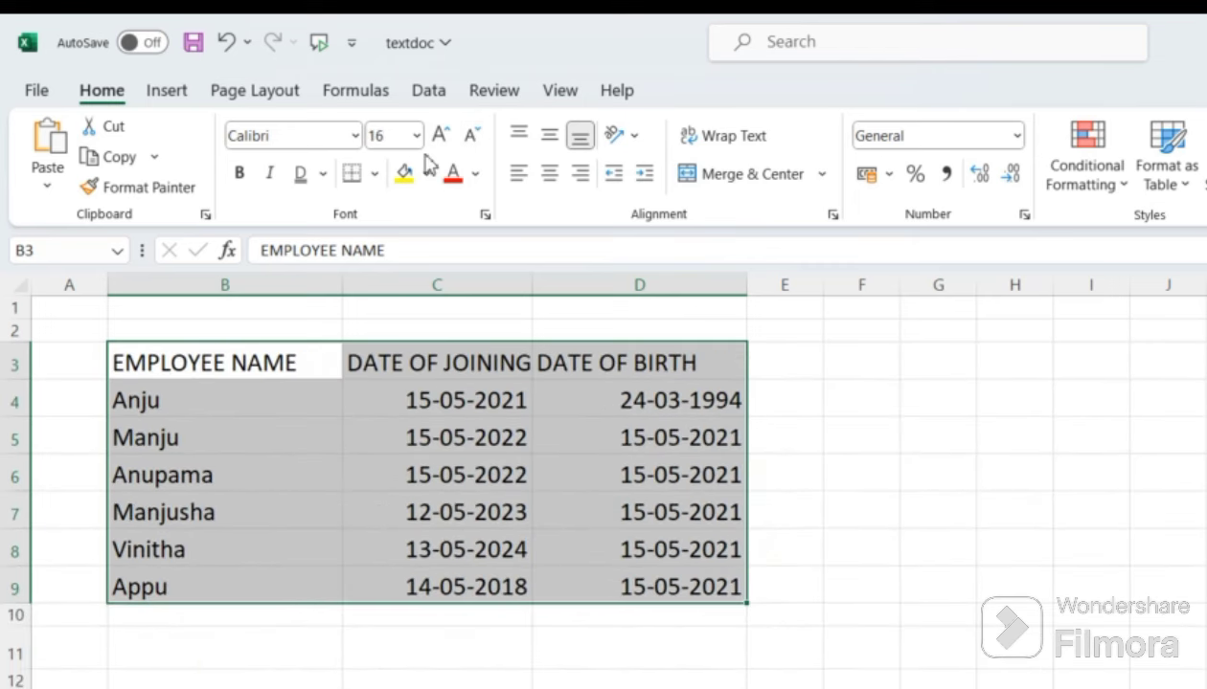
pyautogui.click(442, 136)
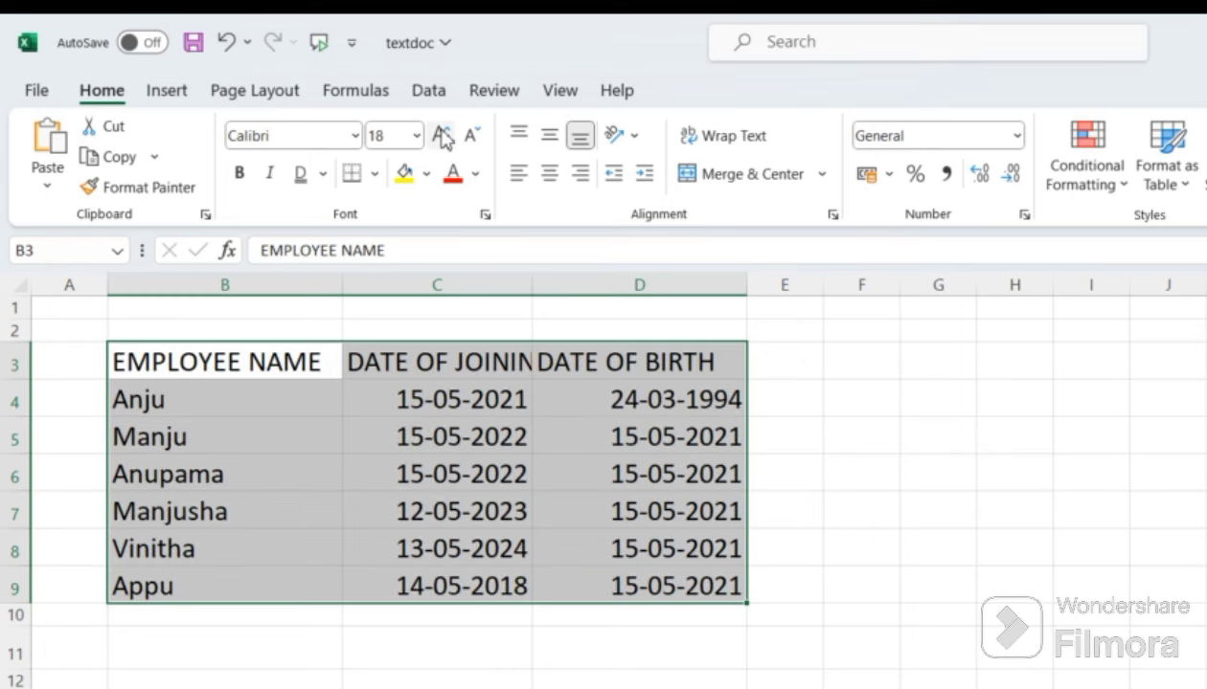
# Enlarge the font of the whole employee table B3:D9 increment by increment to size 36
pyautogui.click(441, 139)
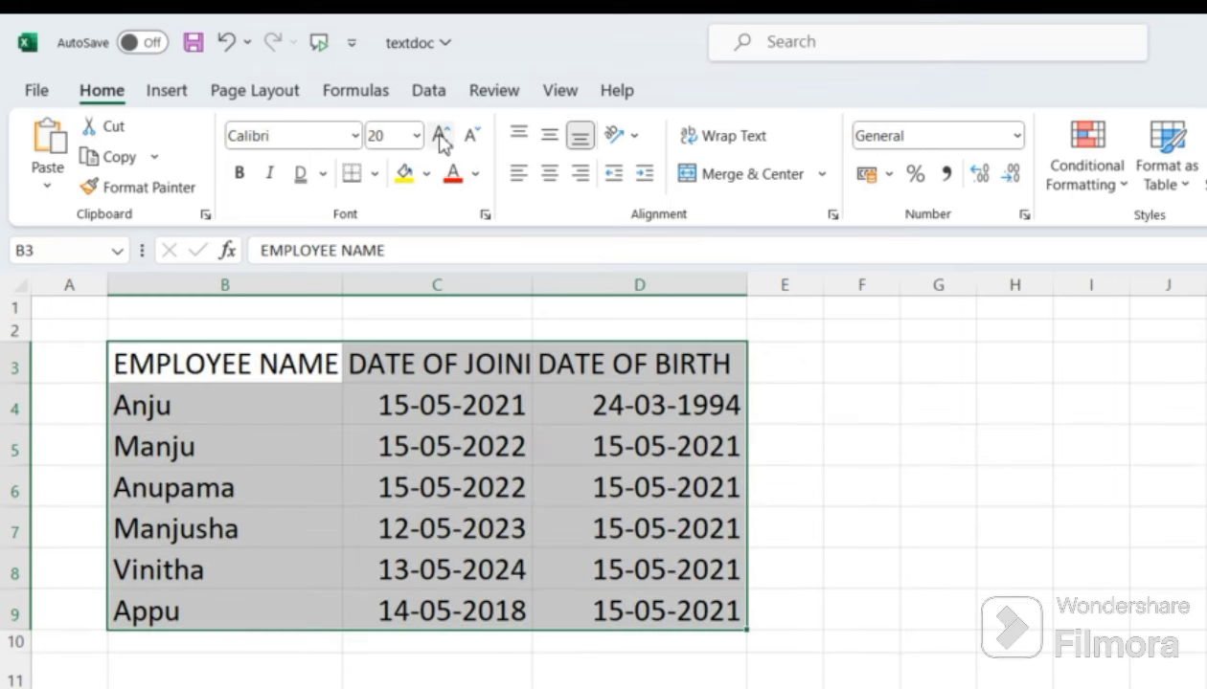
pyautogui.click(442, 139)
pyautogui.click(442, 139)
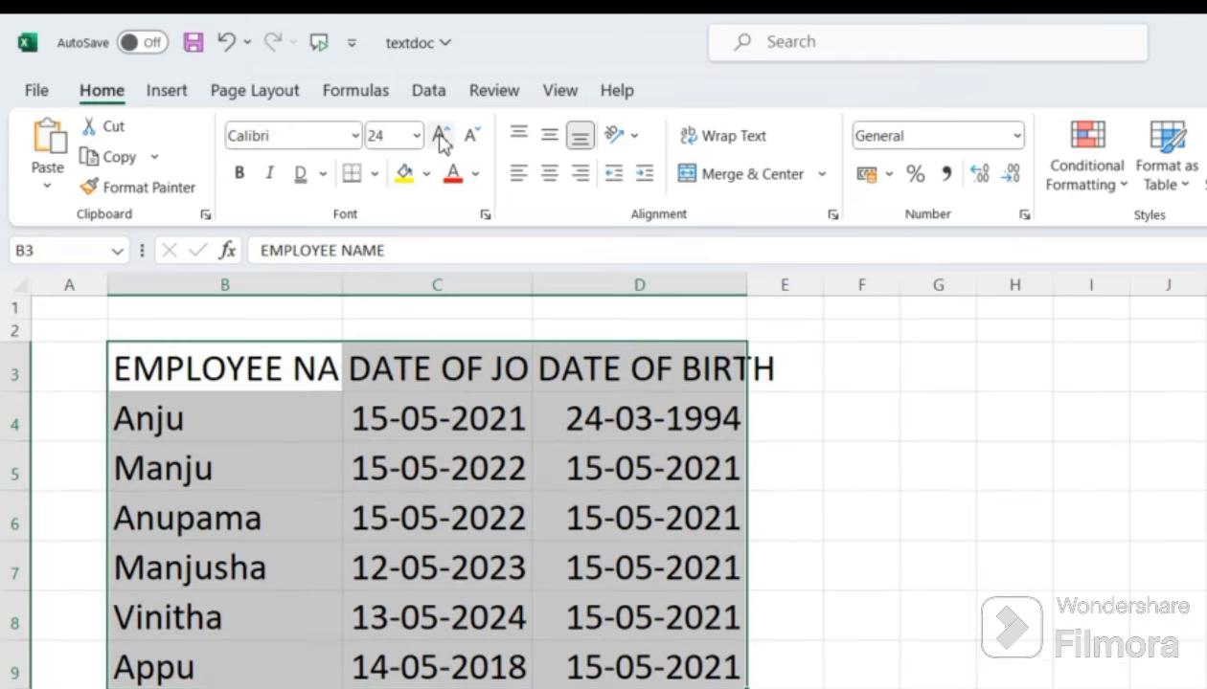
pyautogui.click(441, 139)
pyautogui.click(442, 139)
pyautogui.click(441, 139)
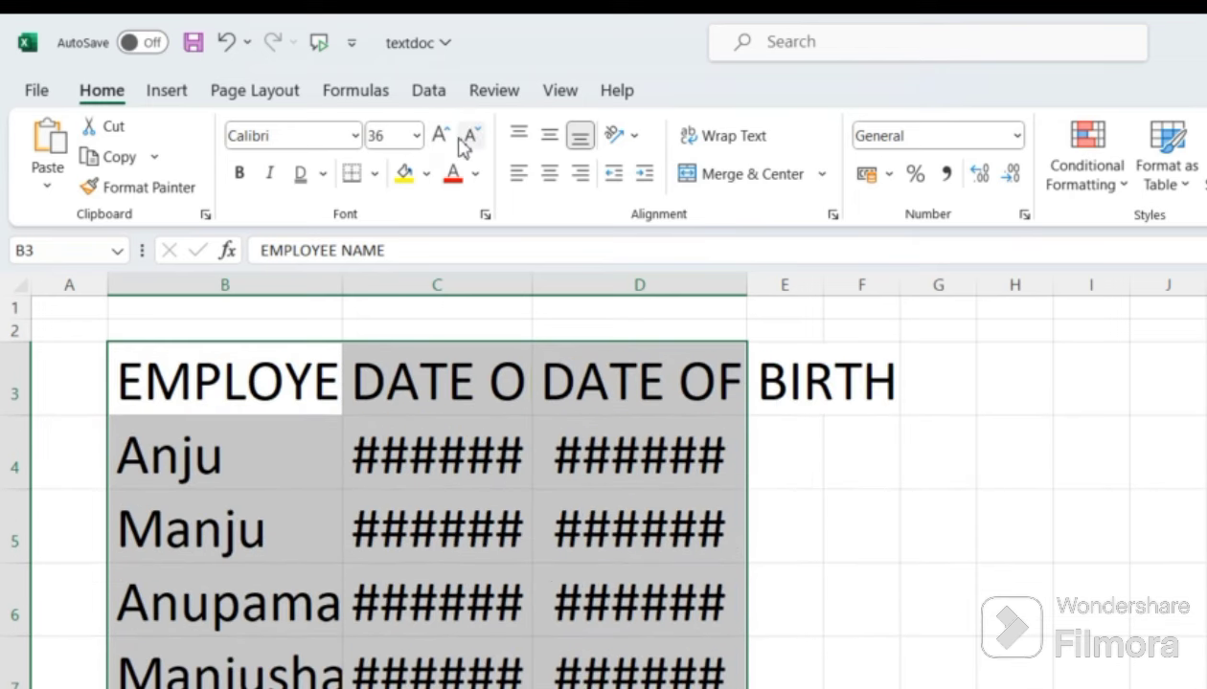
# Reduce the font of the whole employee table increment by increment to size 14
pyautogui.click(477, 140)
pyautogui.click(474, 137)
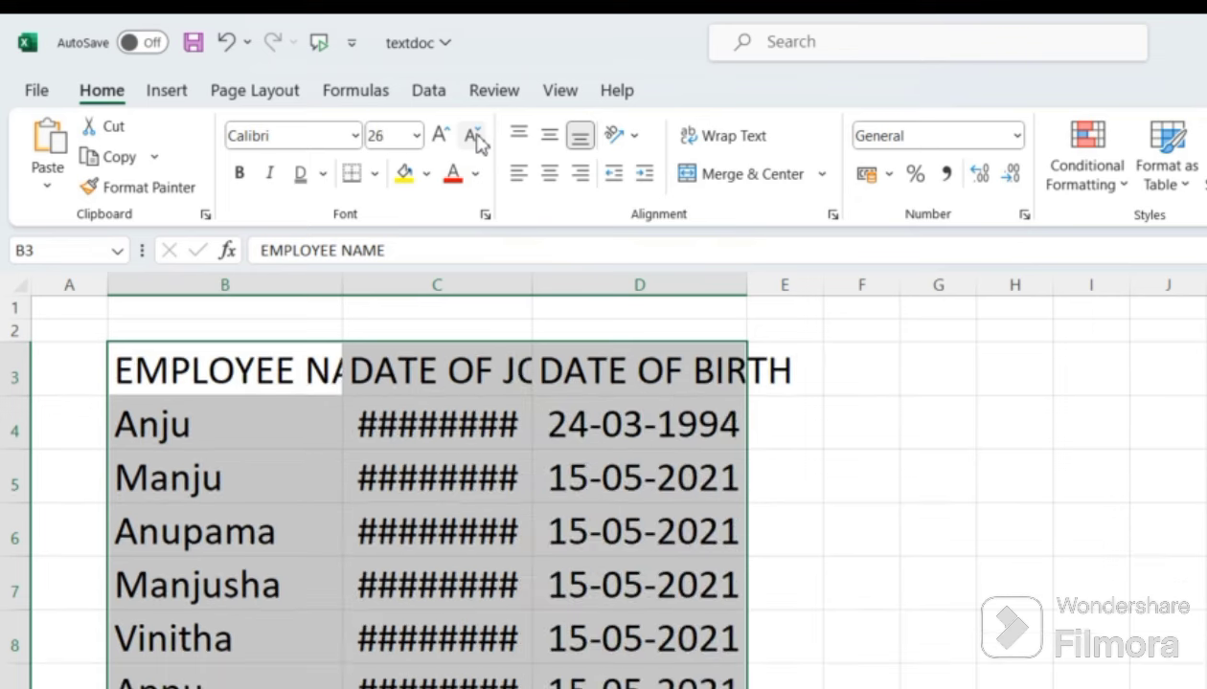
pyautogui.click(474, 137)
pyautogui.click(474, 137)
pyautogui.click(474, 137)
pyautogui.click(476, 139)
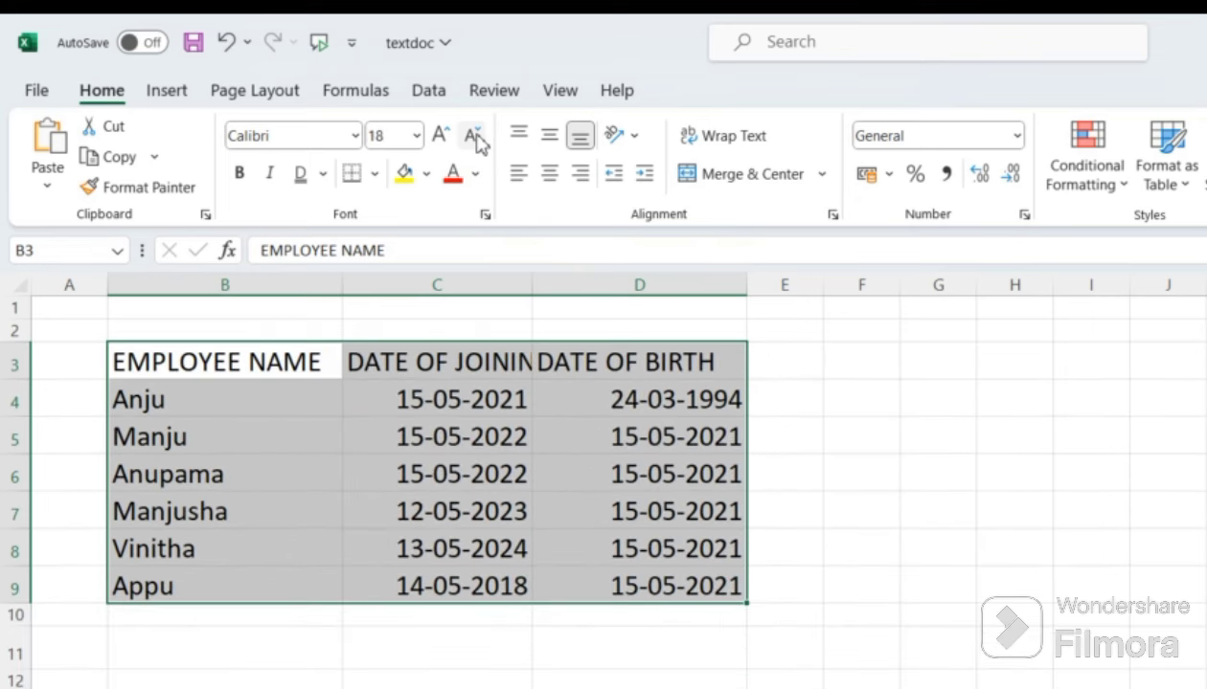
pyautogui.click(476, 139)
pyautogui.click(476, 138)
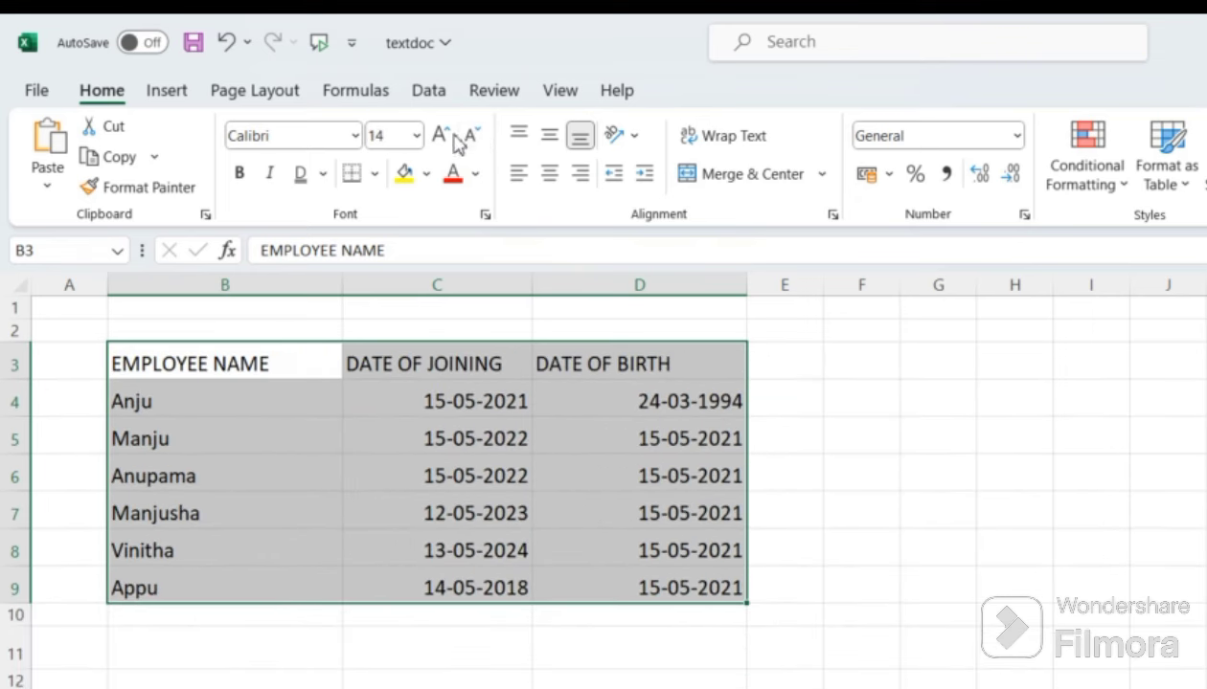
# Preview larger font sizes on the whole table without choosing one, and enlarge its font by five increments
pyautogui.click(415, 136)
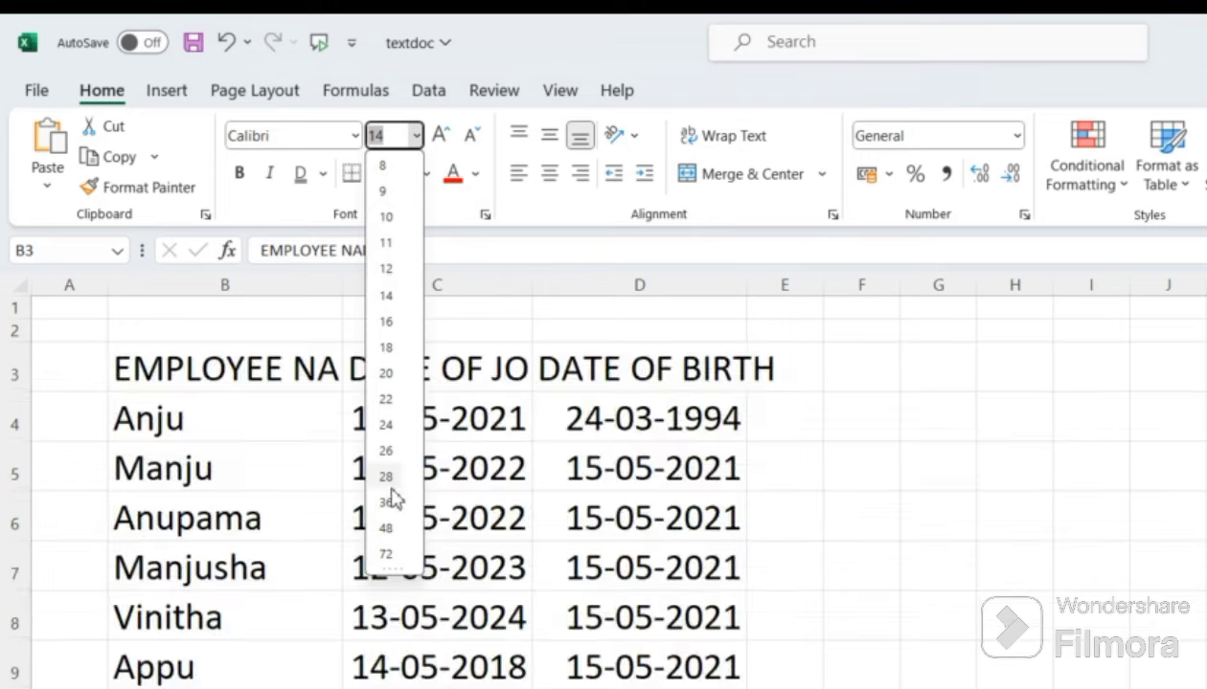
pyautogui.click(447, 146)
pyautogui.click(443, 136)
pyautogui.click(442, 137)
pyautogui.click(442, 137)
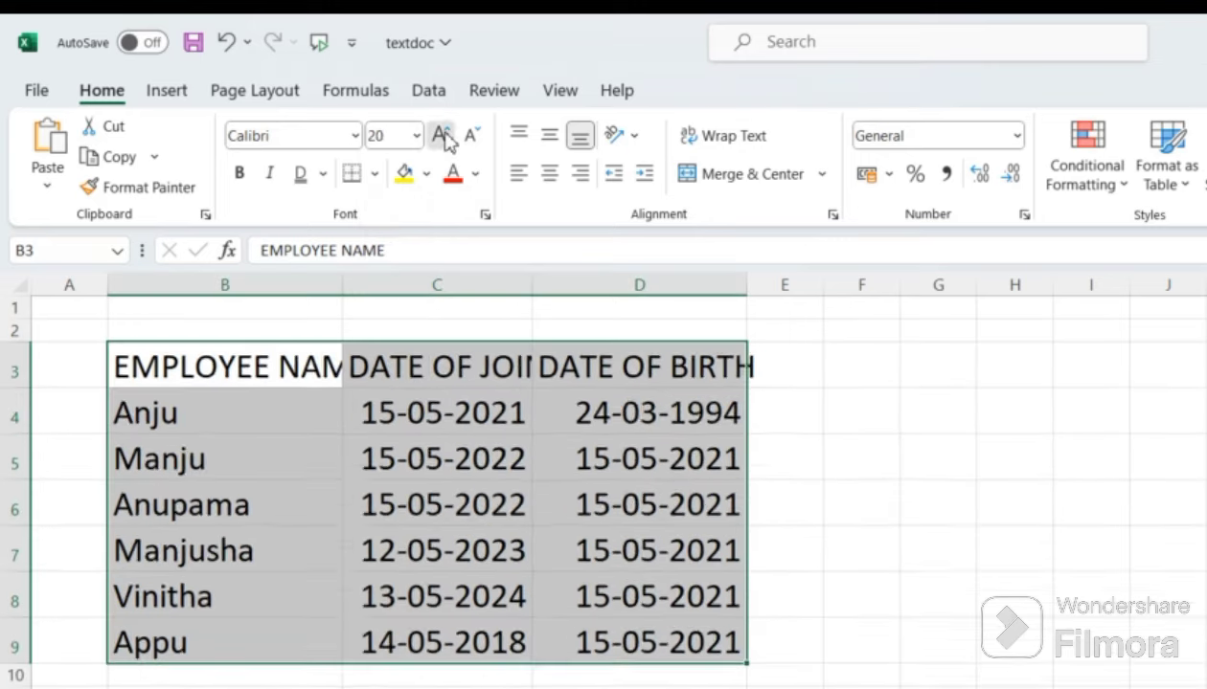
pyautogui.click(443, 136)
pyautogui.click(444, 136)
# Reduce the whole table's font by four increments to size 16 and deselect the table
pyautogui.click(470, 138)
pyautogui.click(470, 138)
pyautogui.click(470, 138)
pyautogui.click(470, 138)
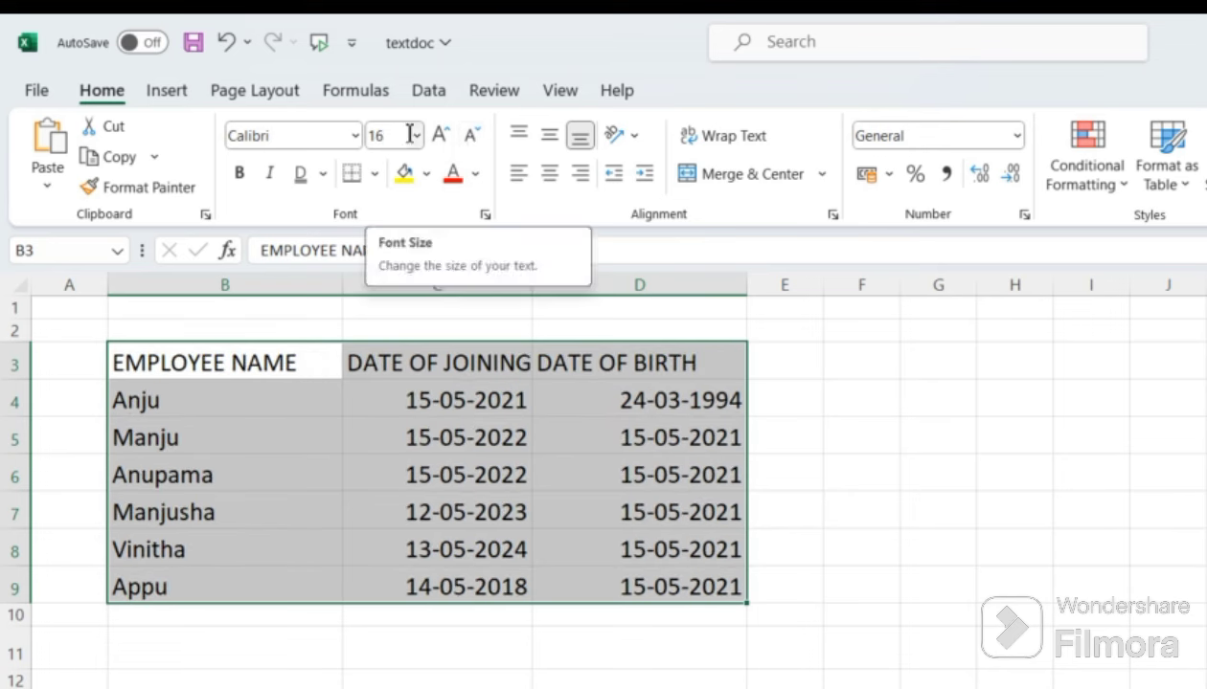
pyautogui.click(590, 311)
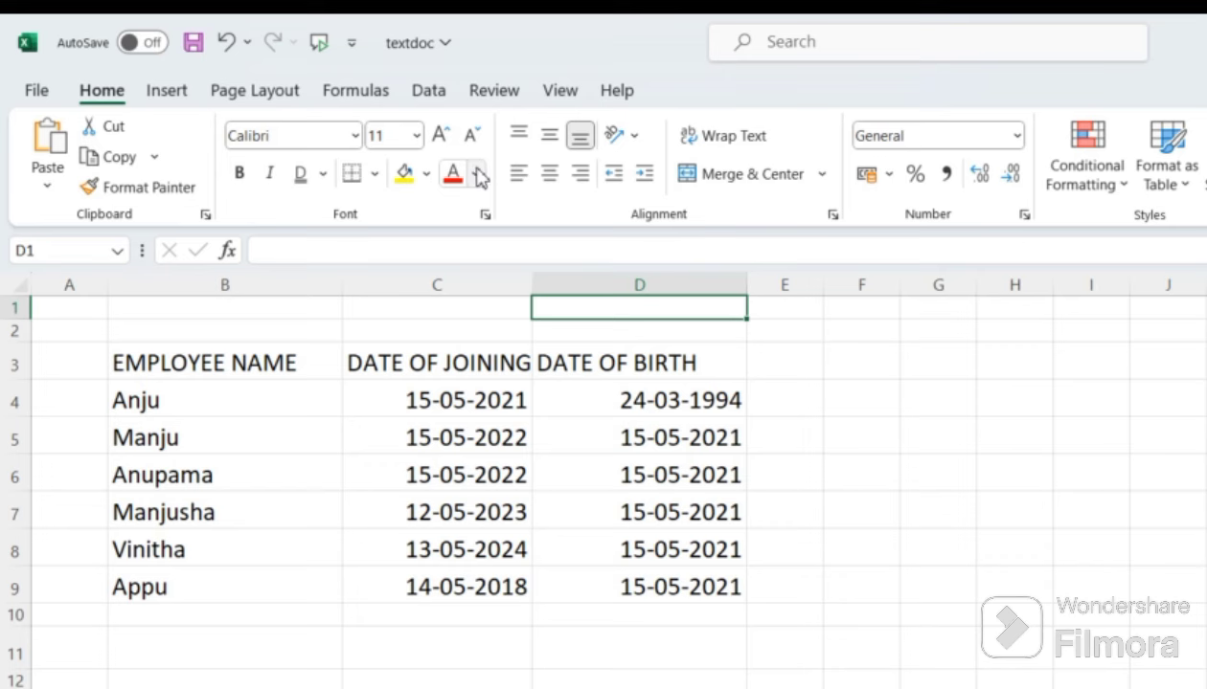
# Apply bold to the empty cell D1 and to the EMPLOYEE NAME header in B3
pyautogui.click(239, 173)
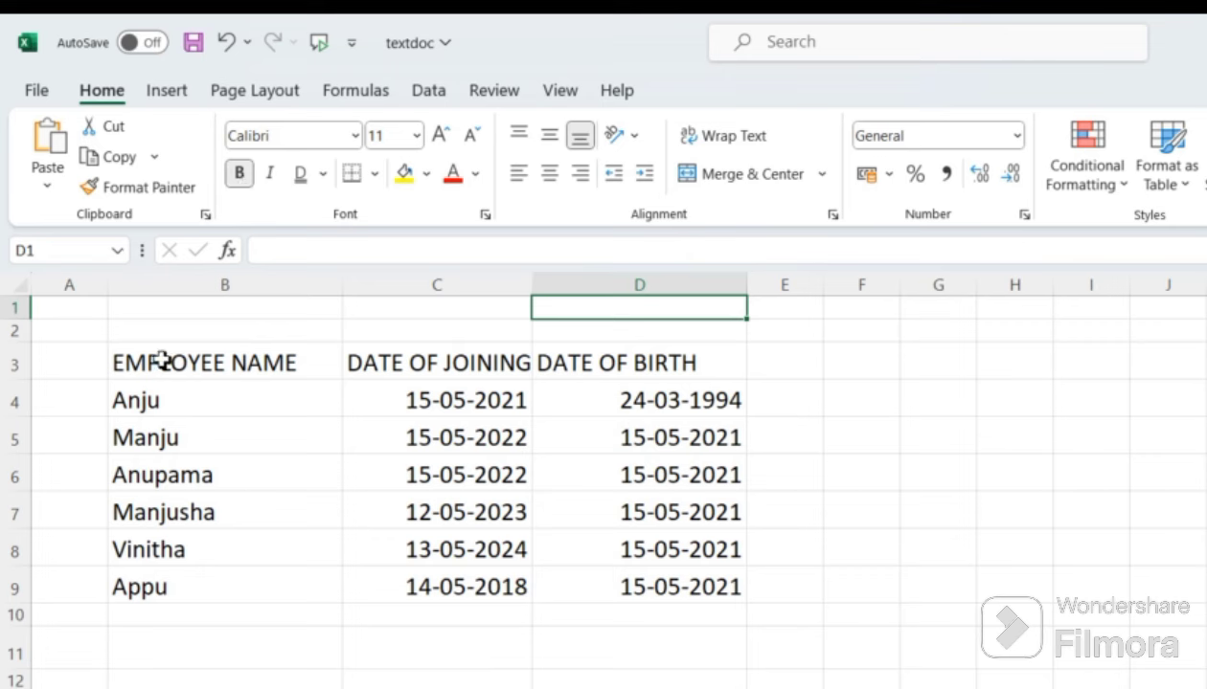
pyautogui.click(234, 363)
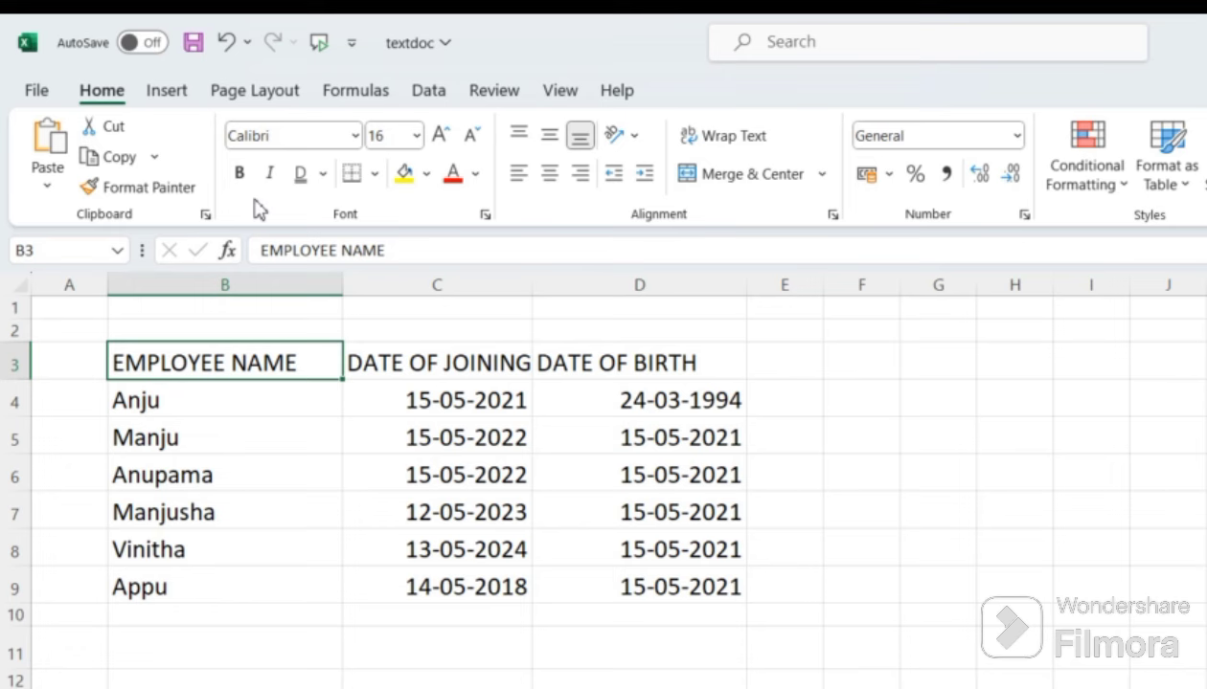
pyautogui.click(240, 174)
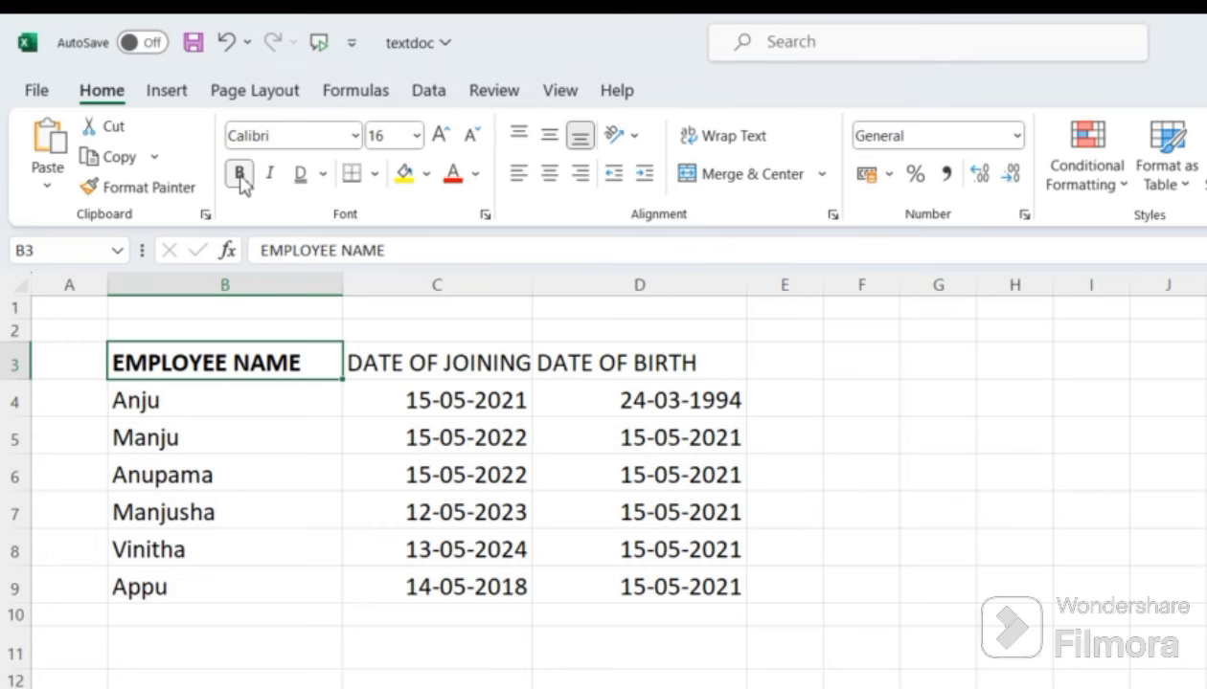
# Toggle bold off and on several times for the EMPLOYEE NAME header in B3, leaving it off
pyautogui.click(225, 423)
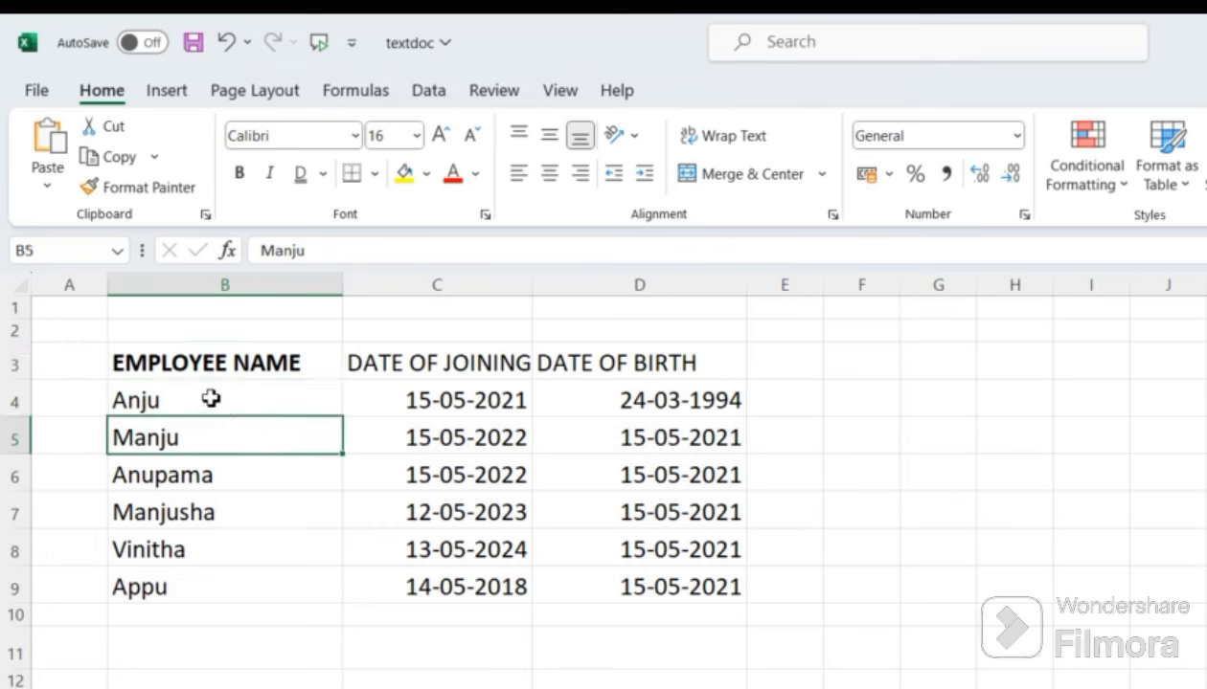
pyautogui.click(213, 369)
pyautogui.click(240, 174)
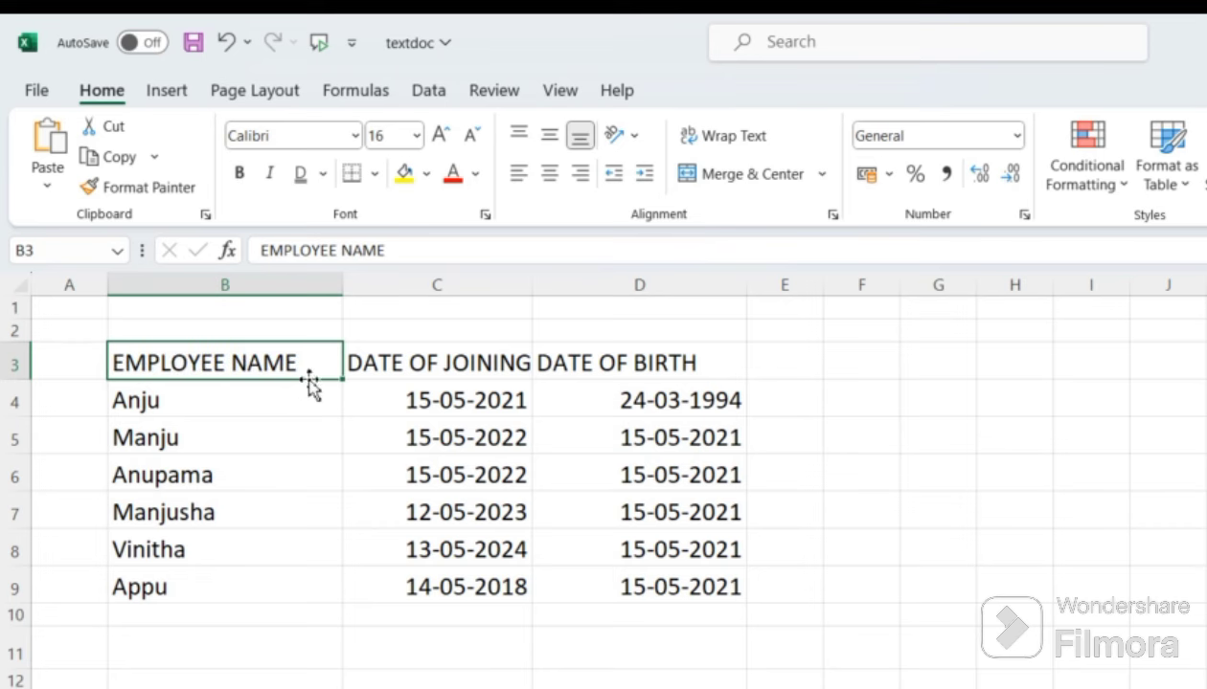
pyautogui.click(239, 173)
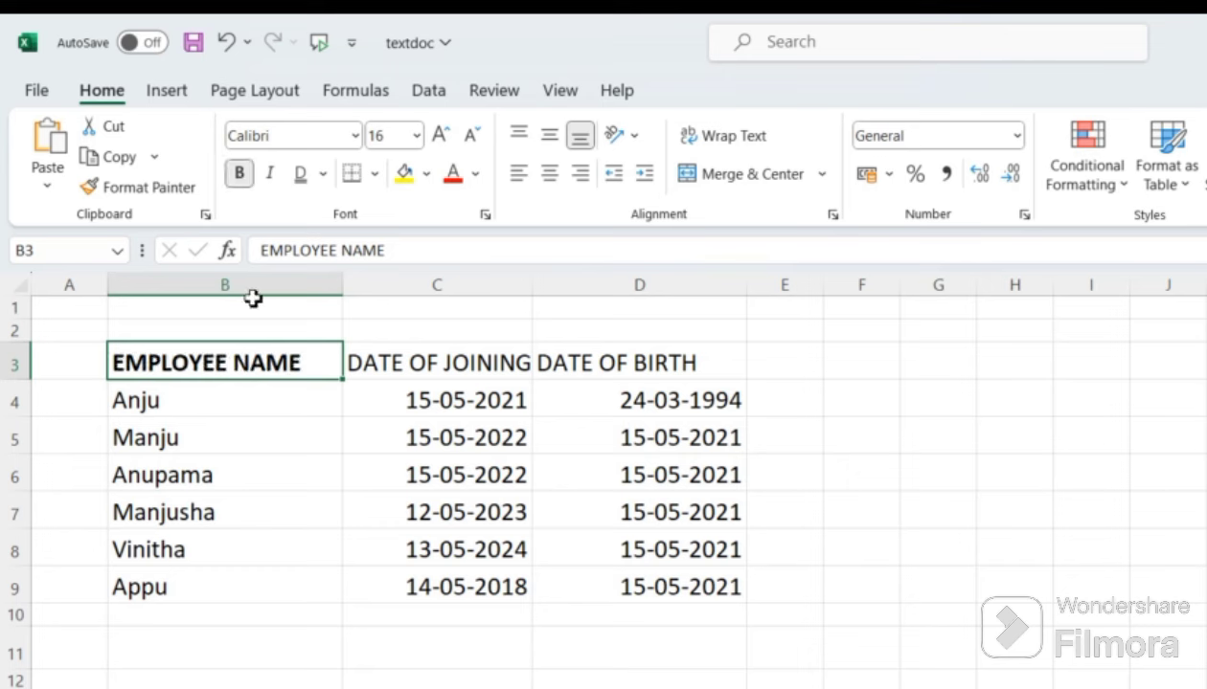
pyautogui.click(240, 173)
pyautogui.click(241, 175)
pyautogui.click(241, 175)
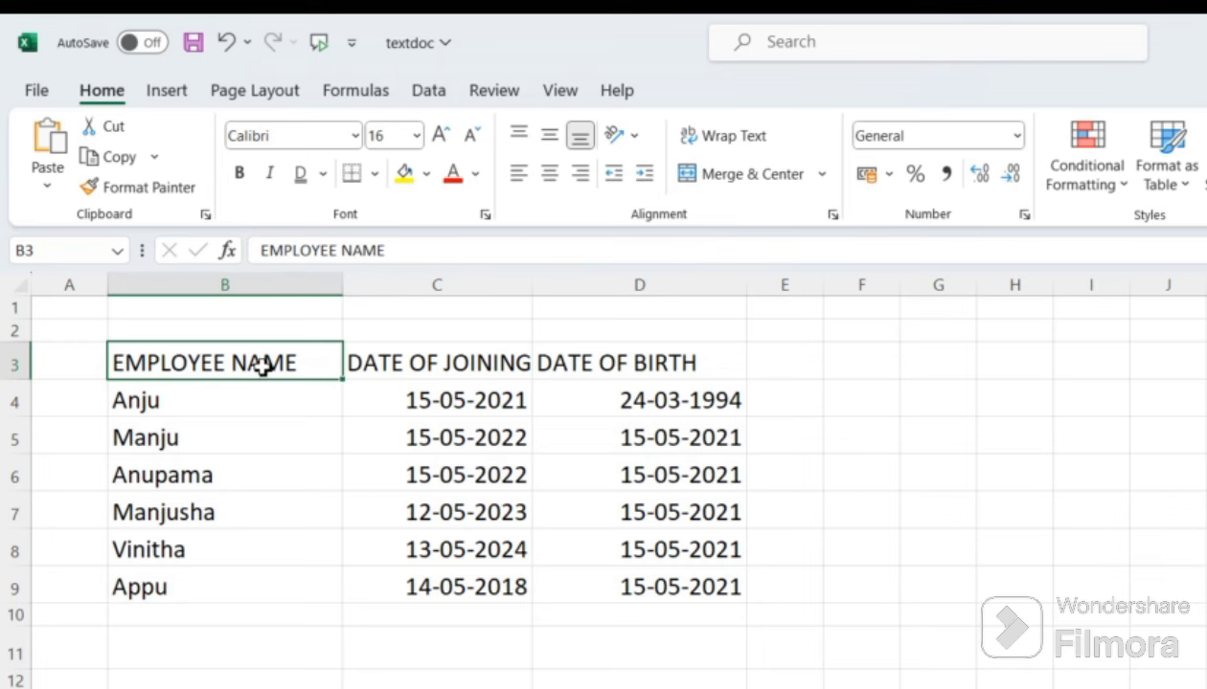
# Try bold and italic one after the other on the EMPLOYEE NAME header, removing each
pyautogui.click(245, 173)
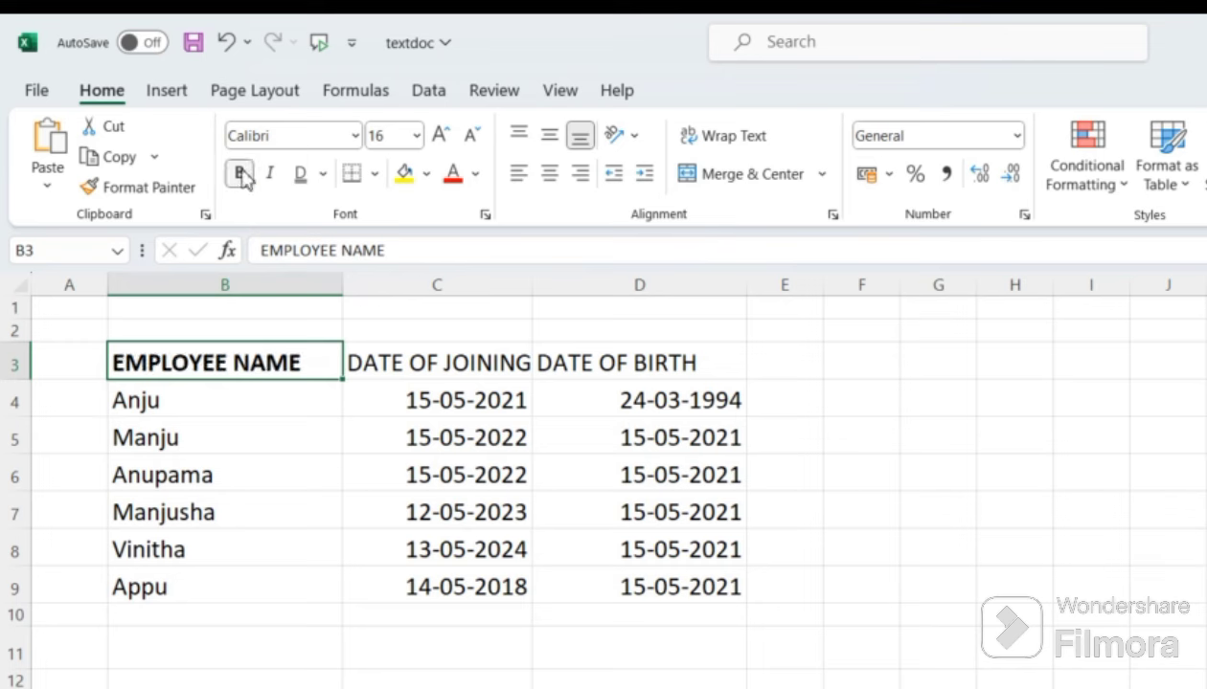
pyautogui.click(243, 173)
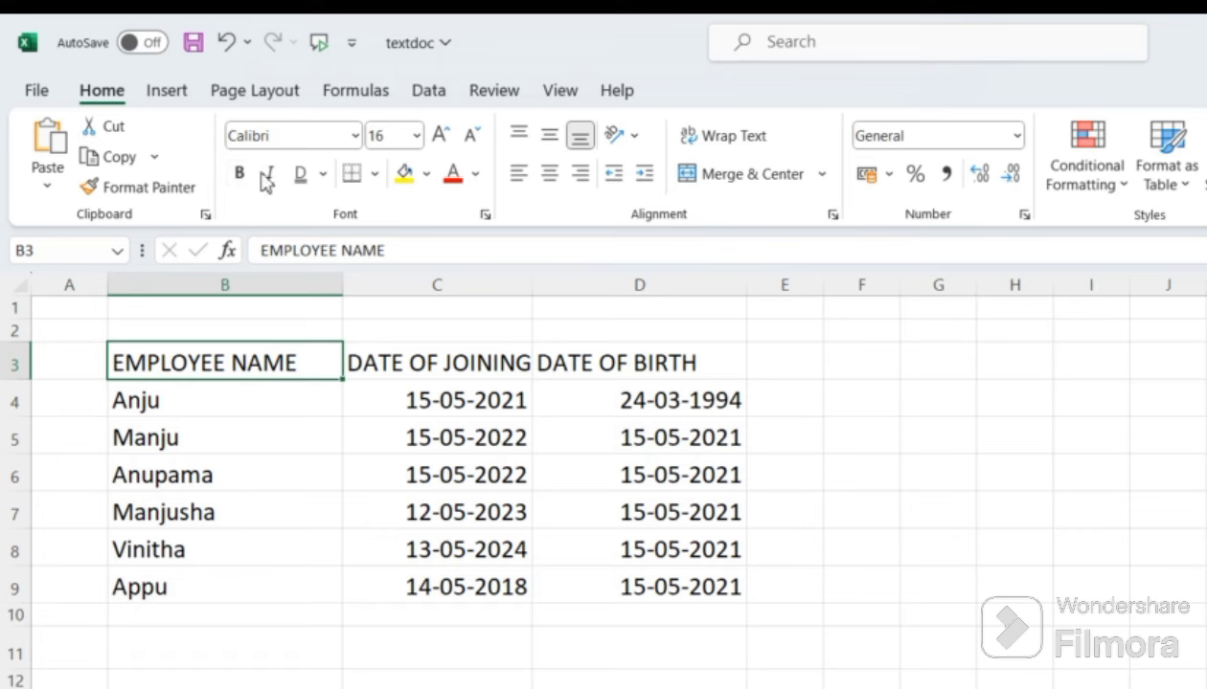
pyautogui.click(273, 174)
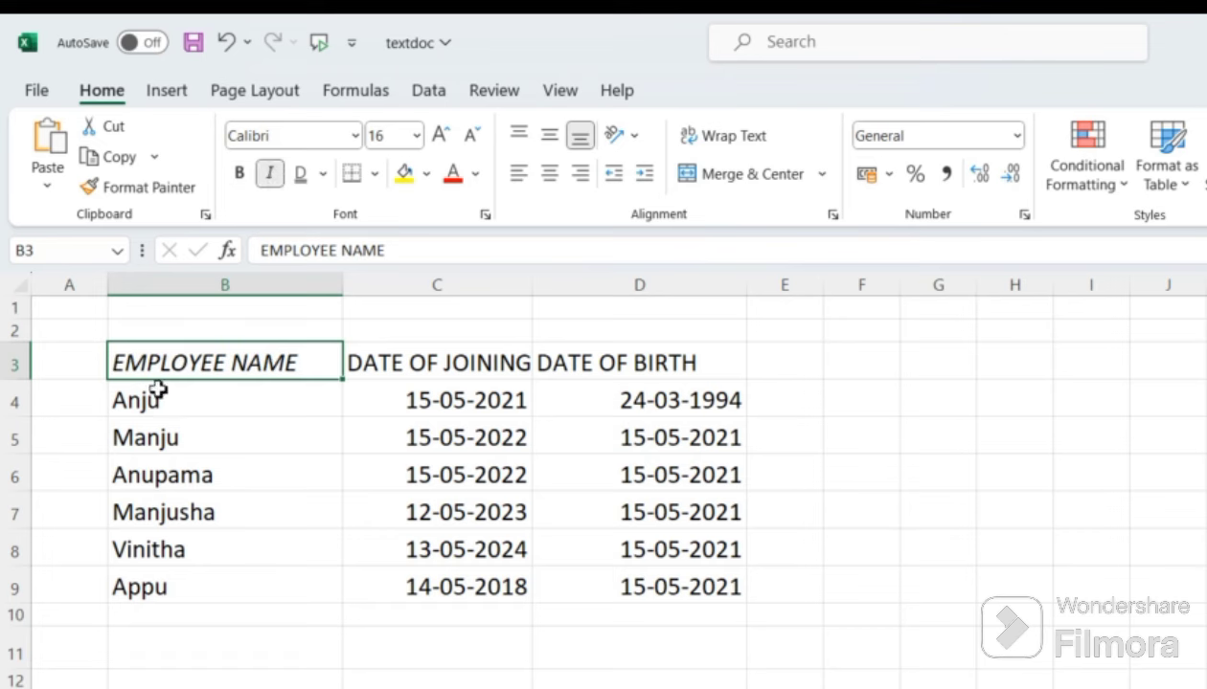
pyautogui.click(273, 174)
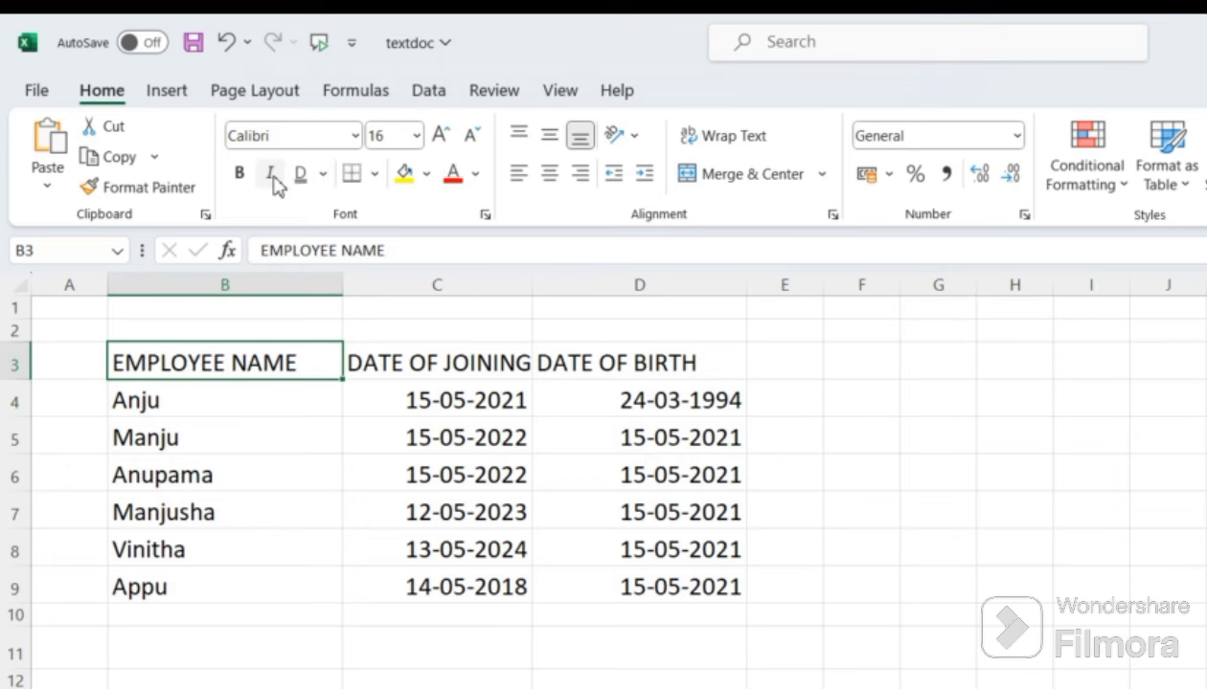
# Underline the EMPLOYEE NAME header in B3, toggle the underline off and on, and change it to Double Underline
pyautogui.click(321, 177)
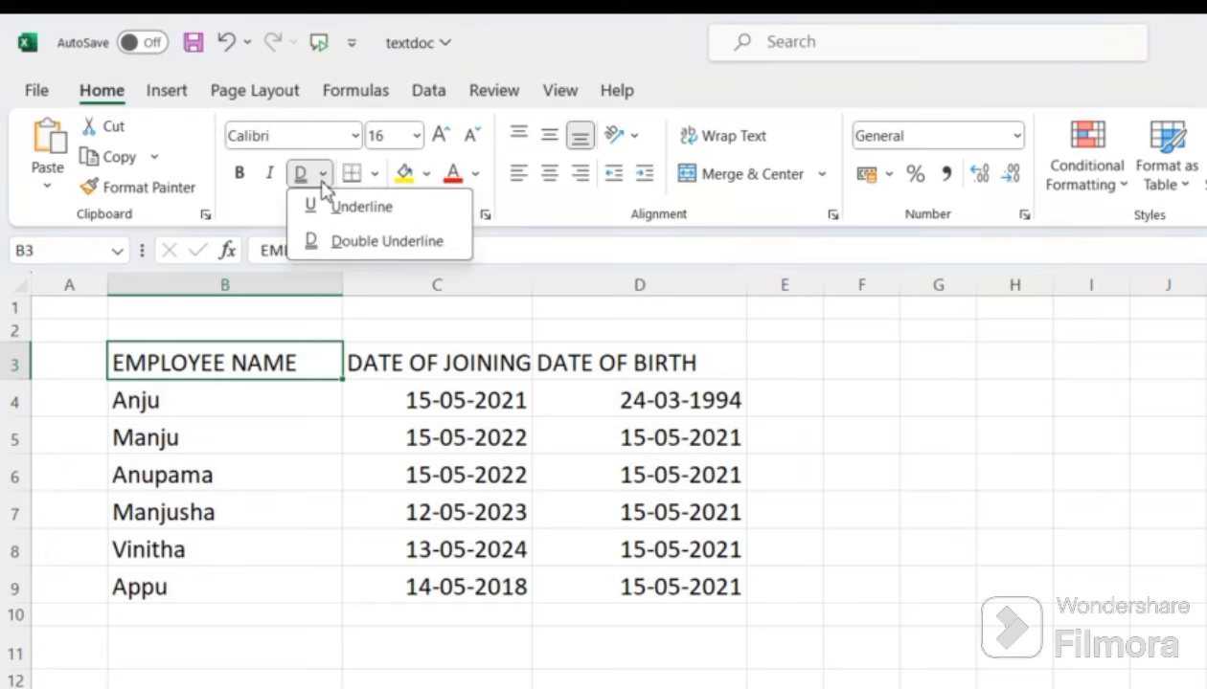
pyautogui.click(339, 207)
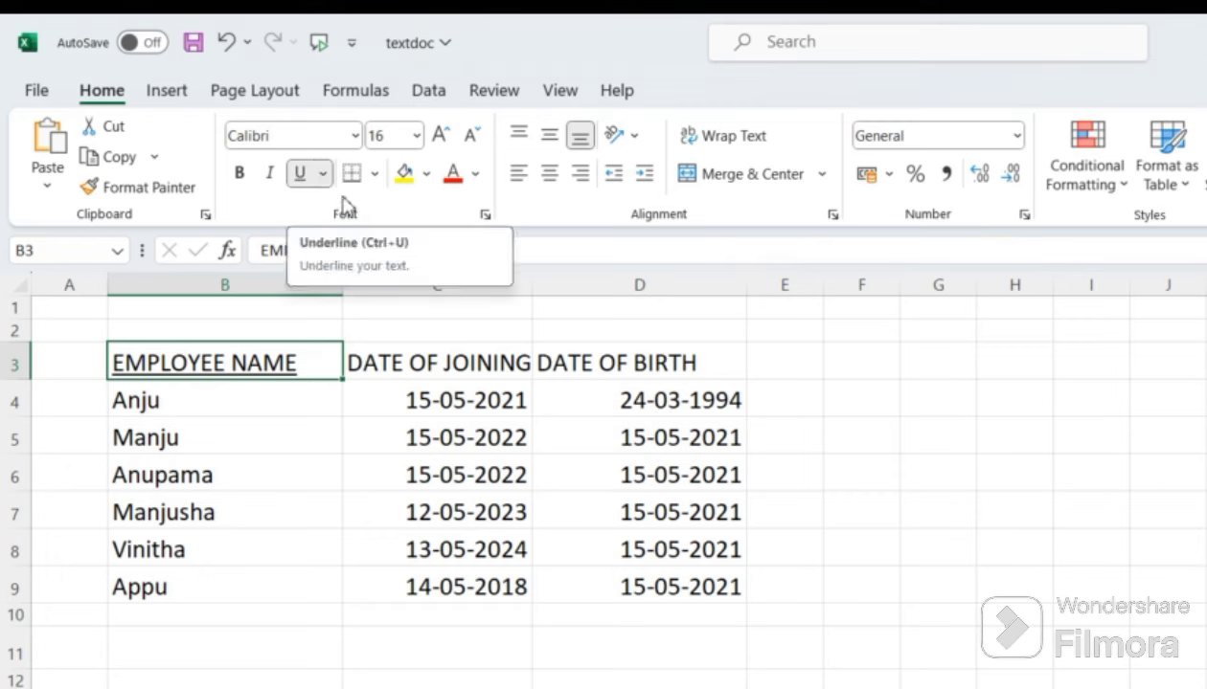
pyautogui.click(308, 177)
pyautogui.click(303, 178)
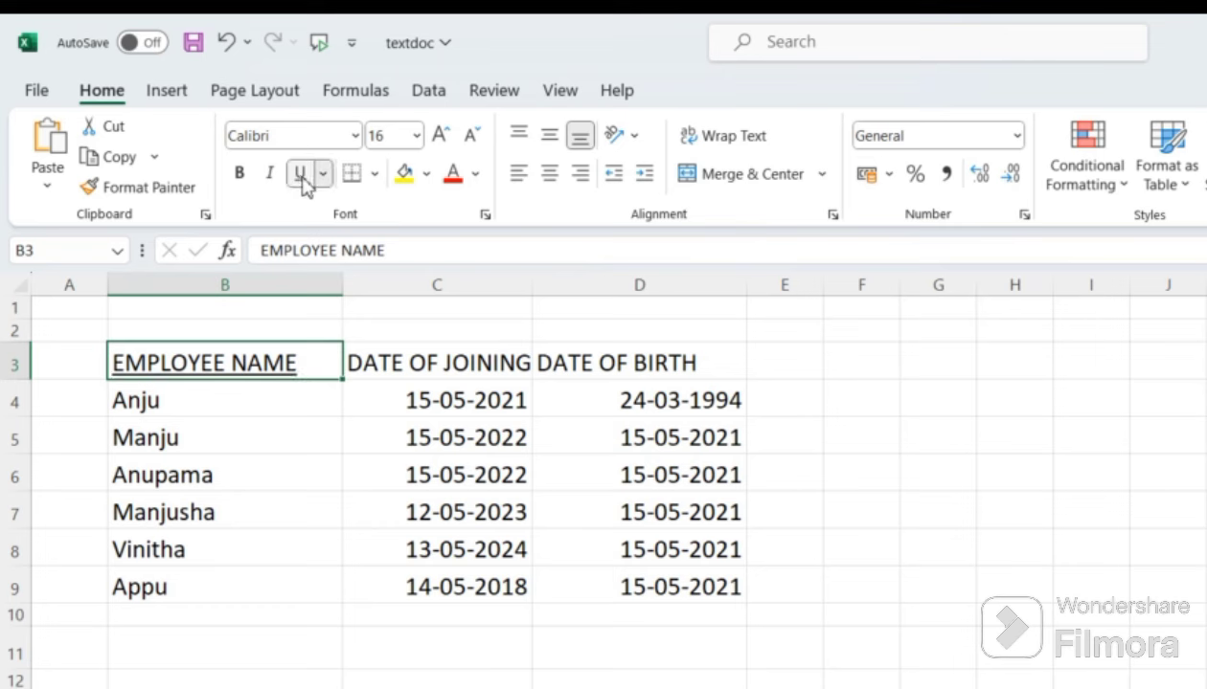
pyautogui.click(323, 174)
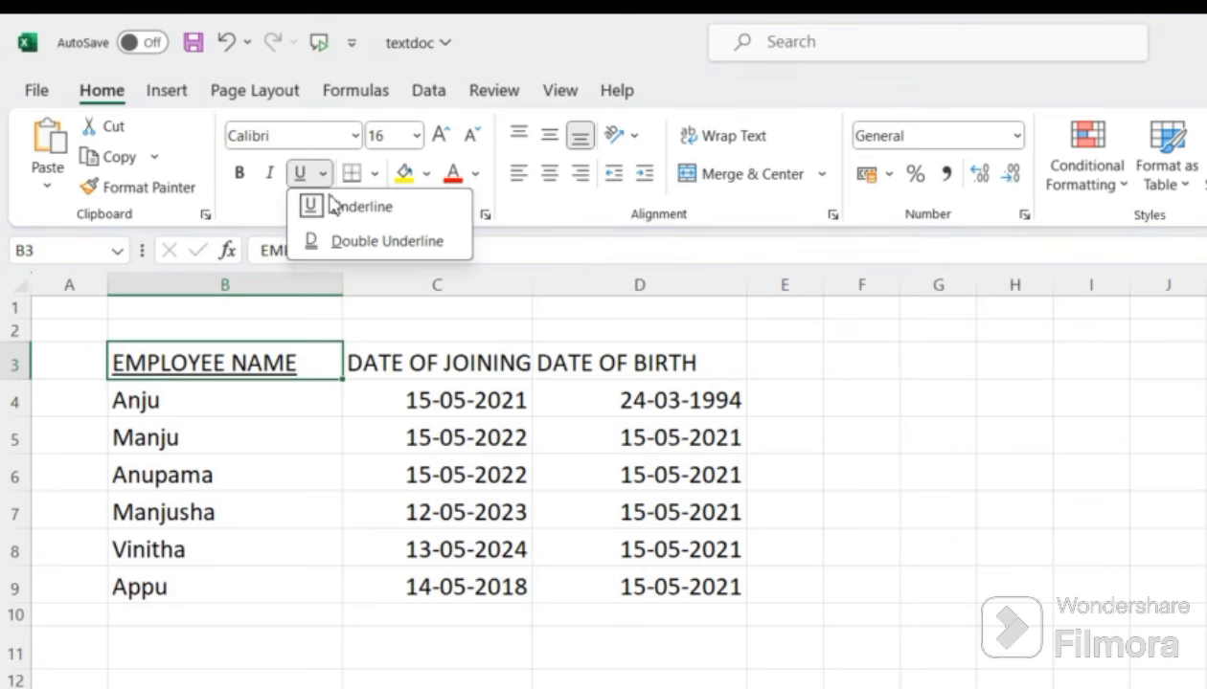
pyautogui.click(368, 243)
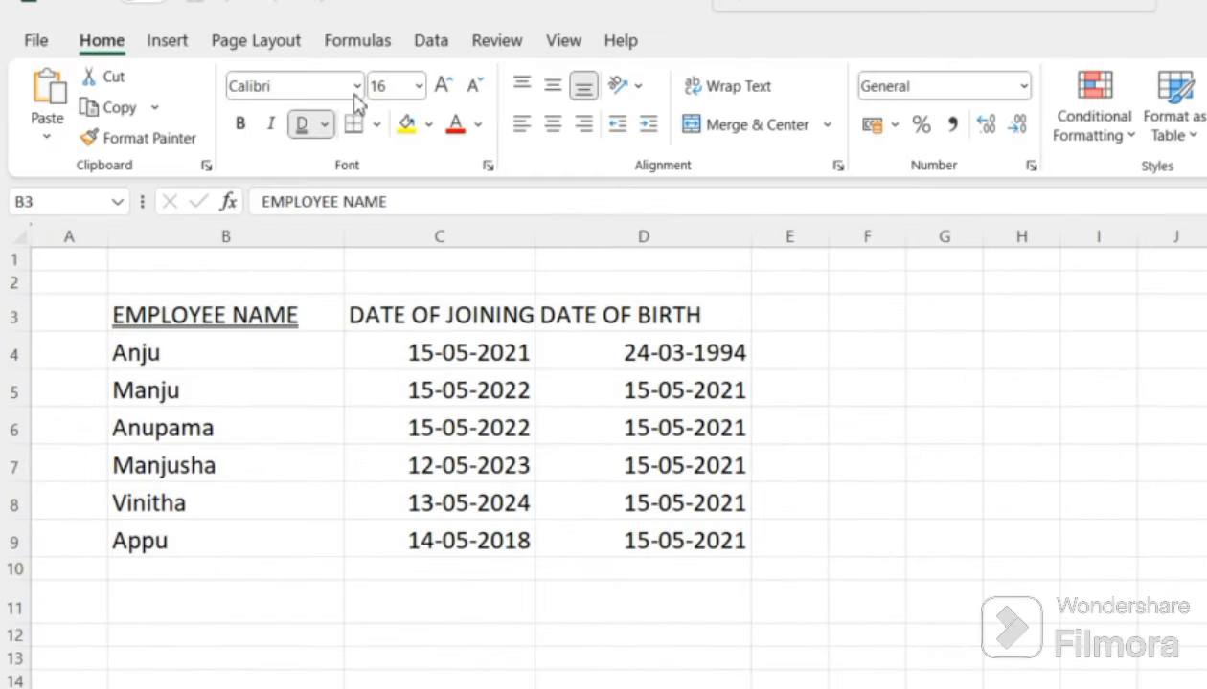
pyautogui.click(376, 132)
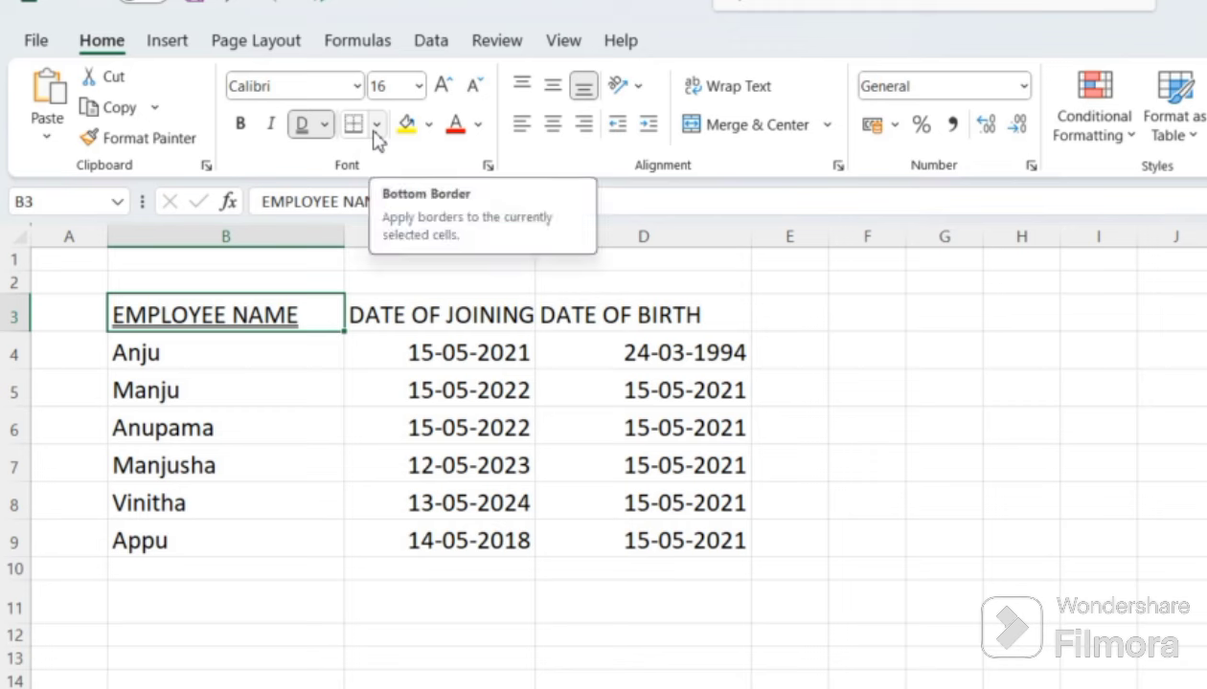
pyautogui.click(316, 386)
pyautogui.click(379, 126)
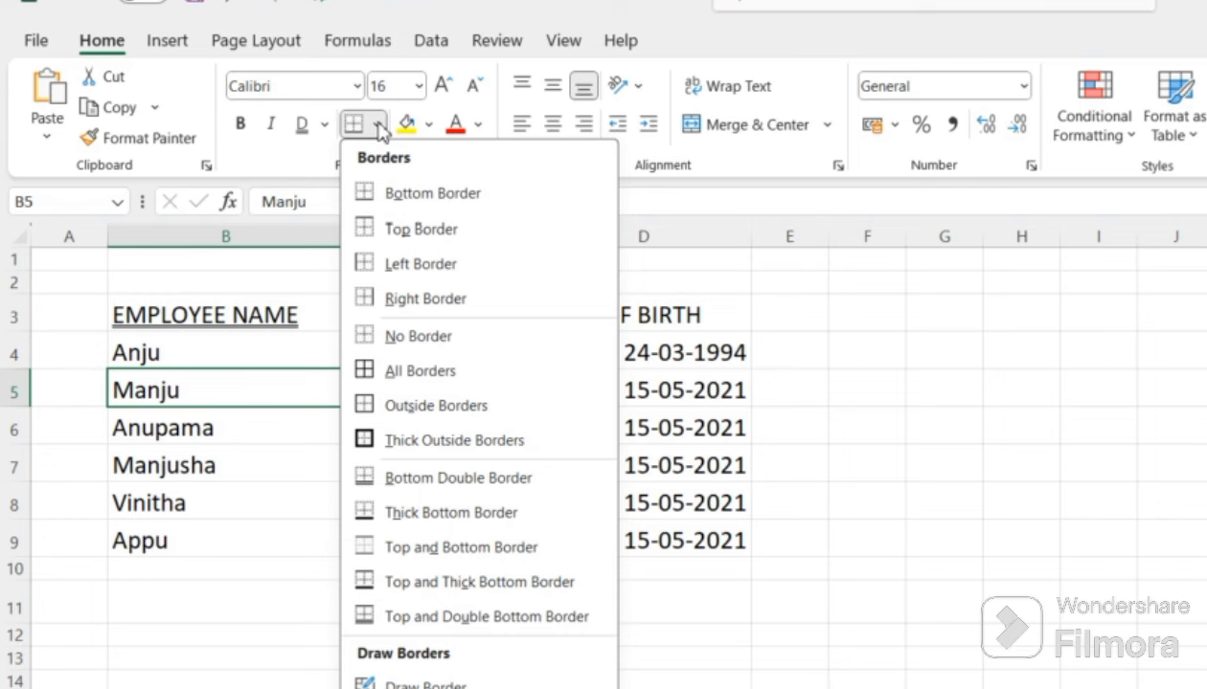
pyautogui.click(196, 635)
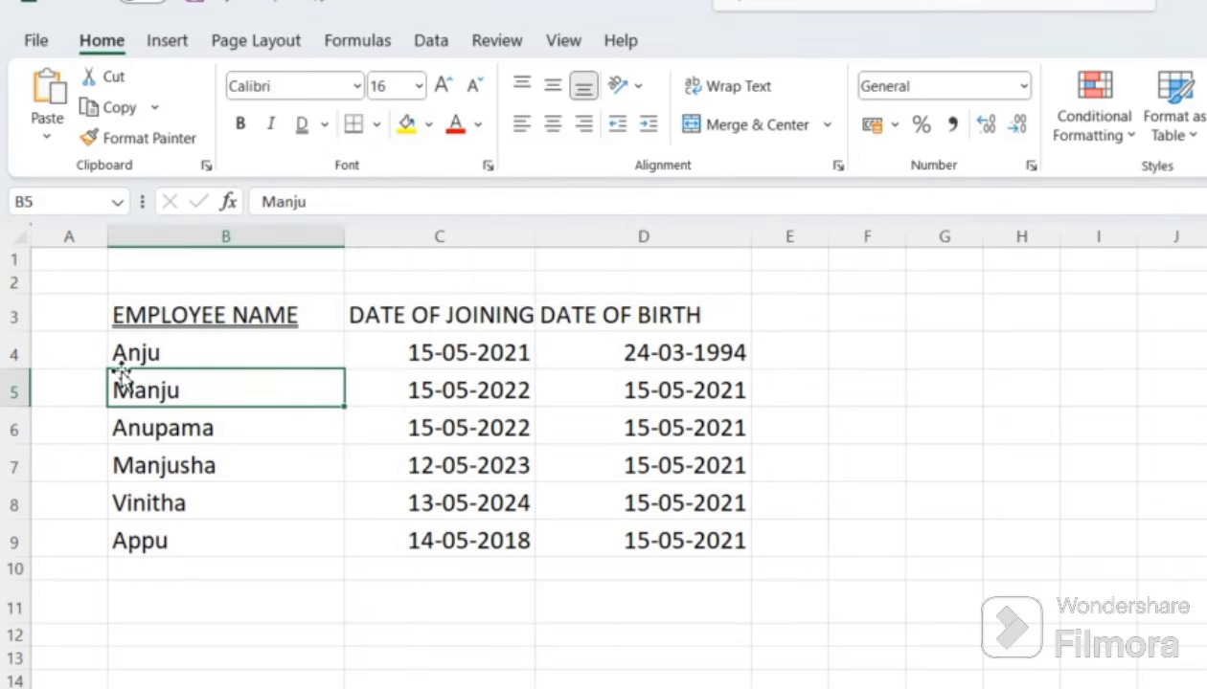
# Apply Thick Outside Borders to the whole employee table B3:D9 and undo them
pyautogui.click(114, 304)
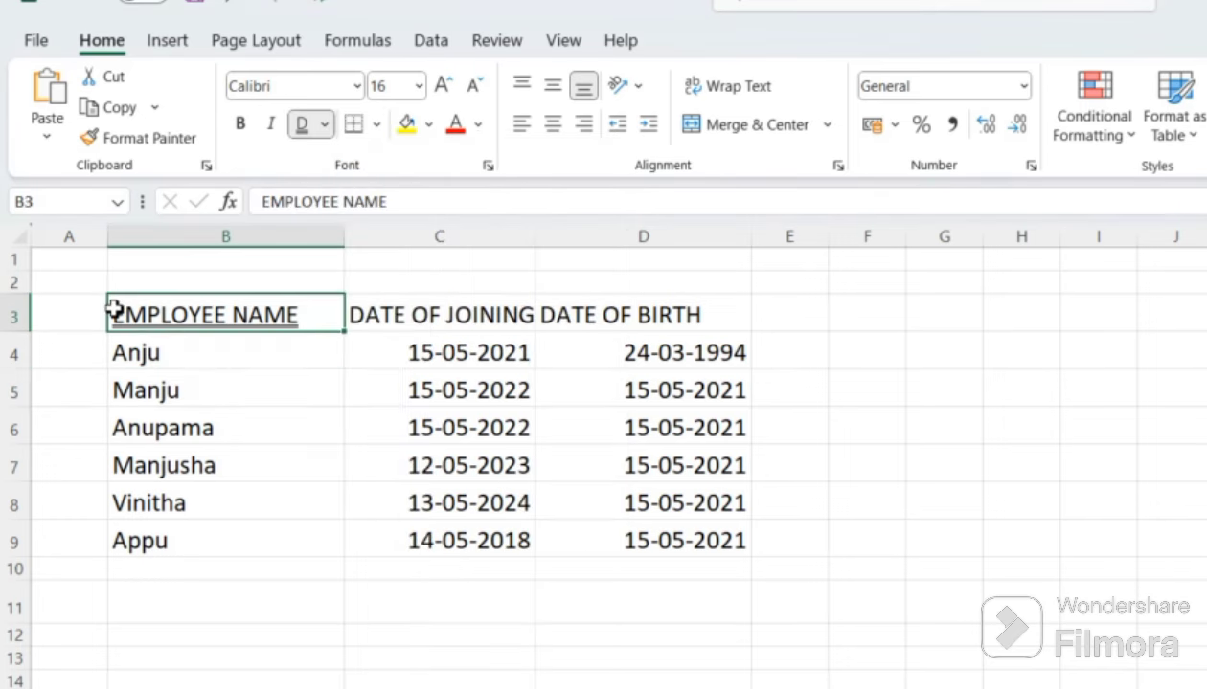
pyautogui.hotkey('ctrl', 'a')
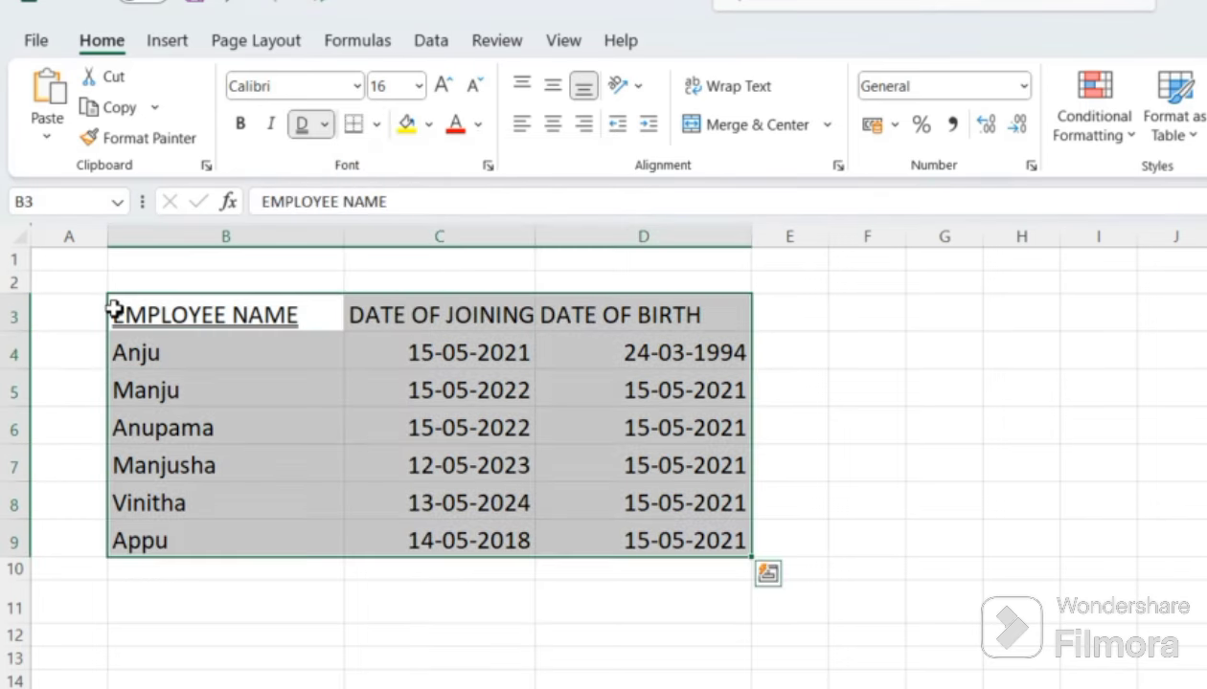
pyautogui.click(380, 129)
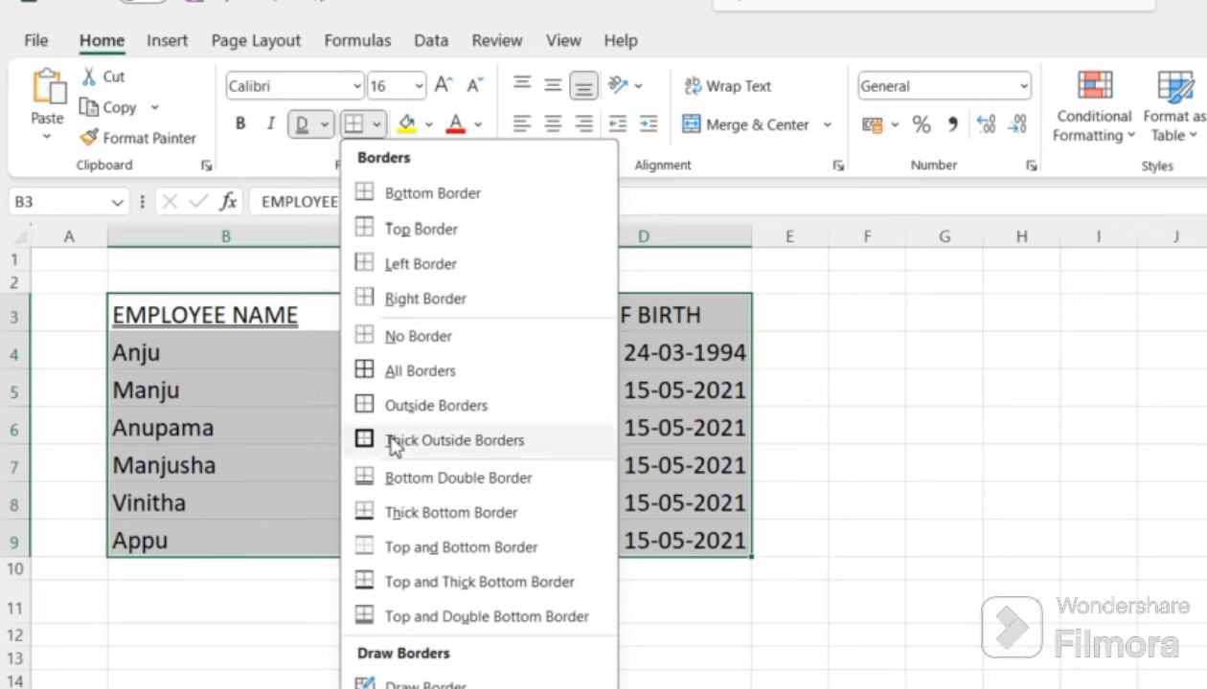
pyautogui.click(428, 441)
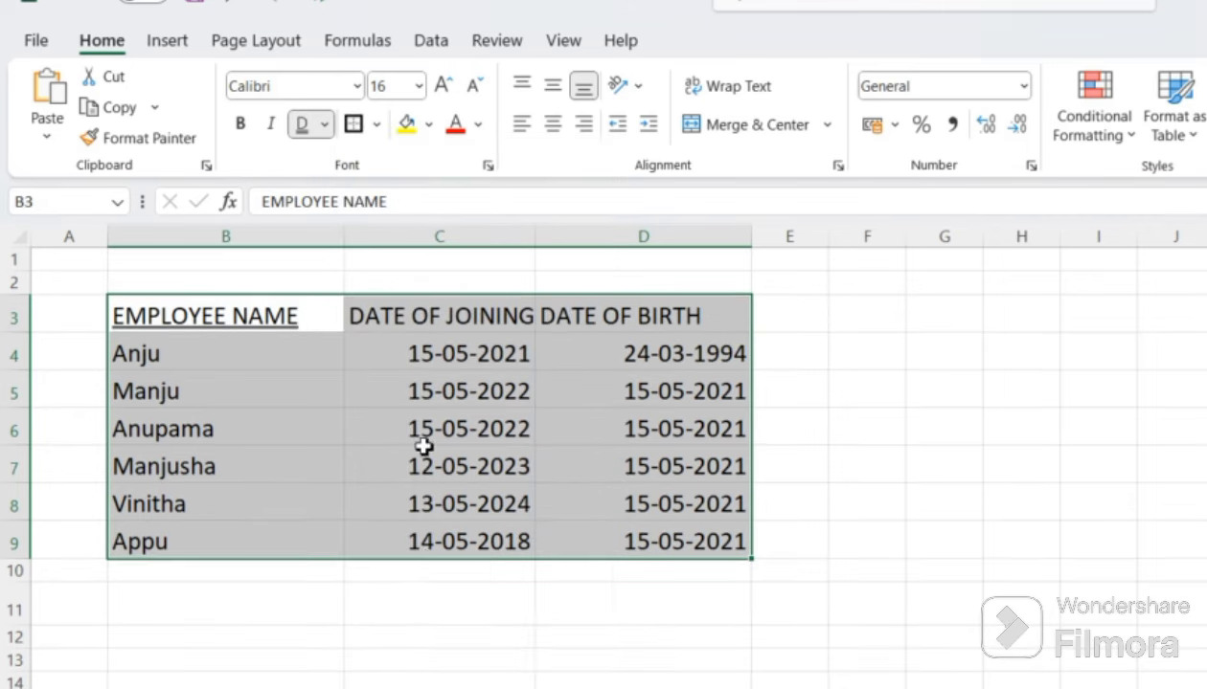
pyautogui.click(486, 605)
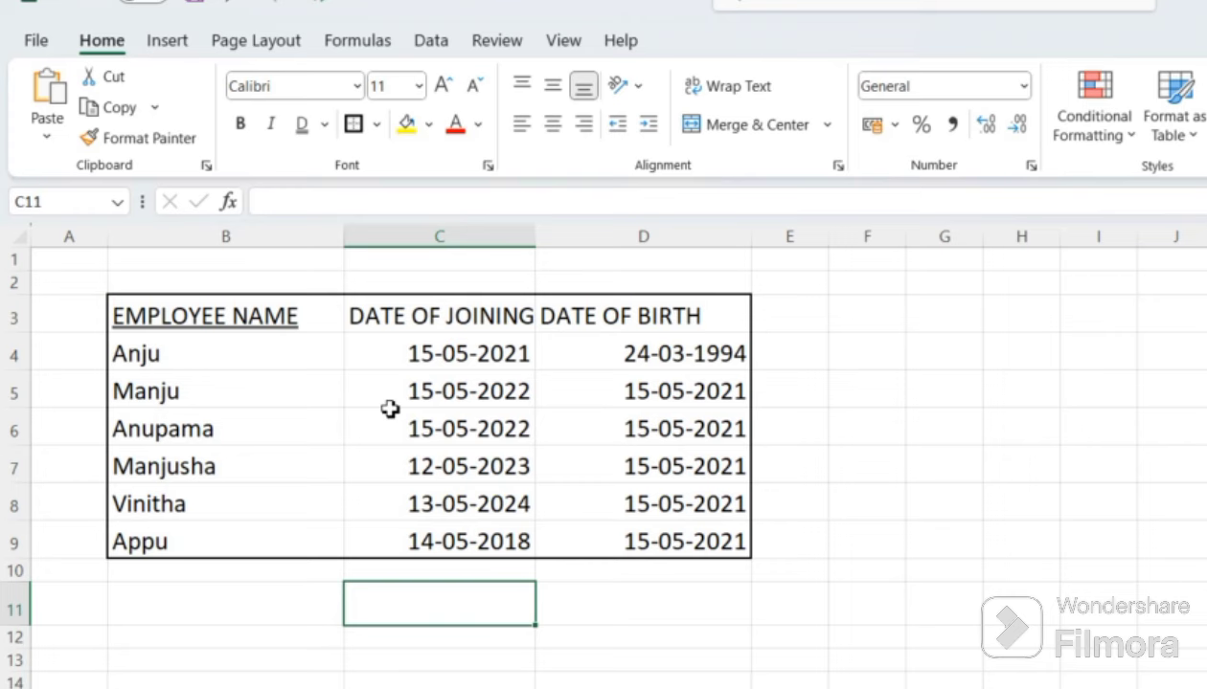
pyautogui.hotkey('ctrl', 'z')
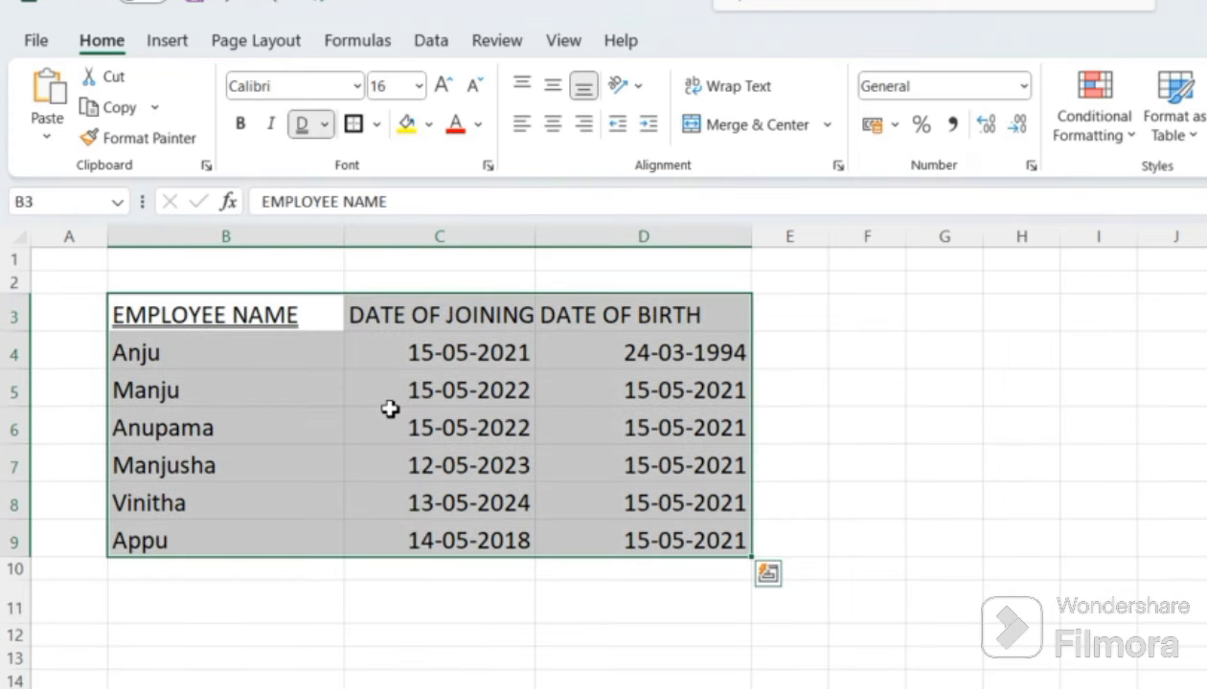
# Apply Thick Outside Borders to the empty cell G6 beside the employee table
pyautogui.click(918, 427)
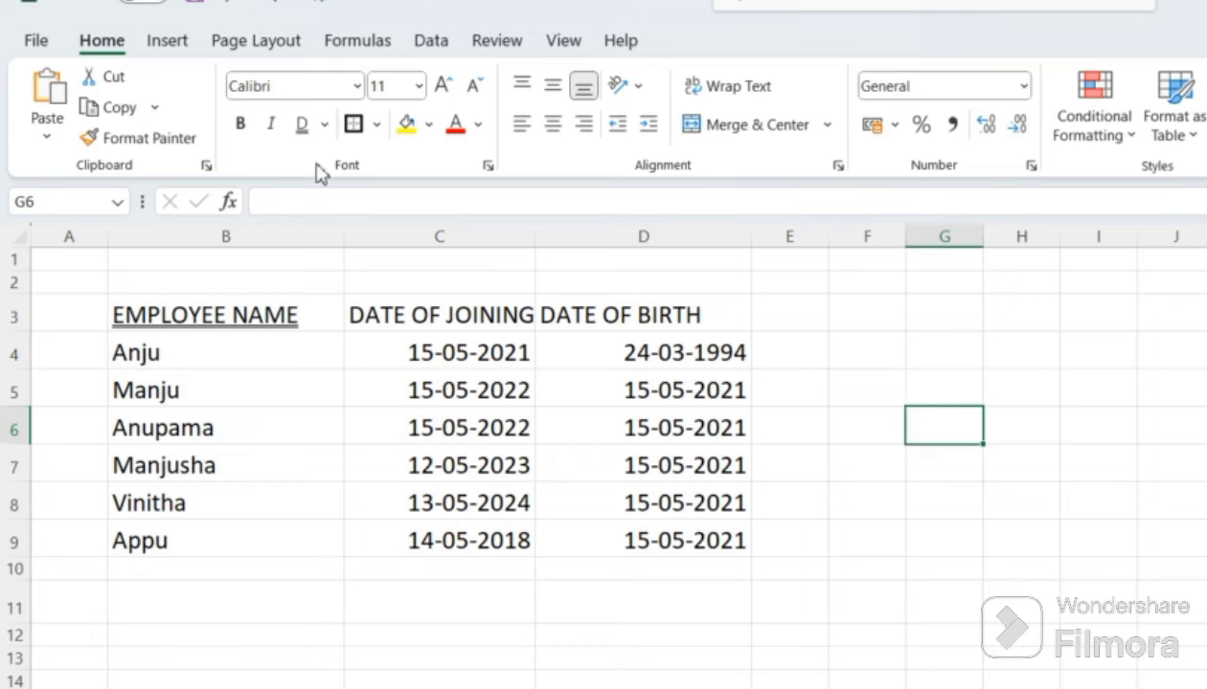
pyautogui.click(379, 124)
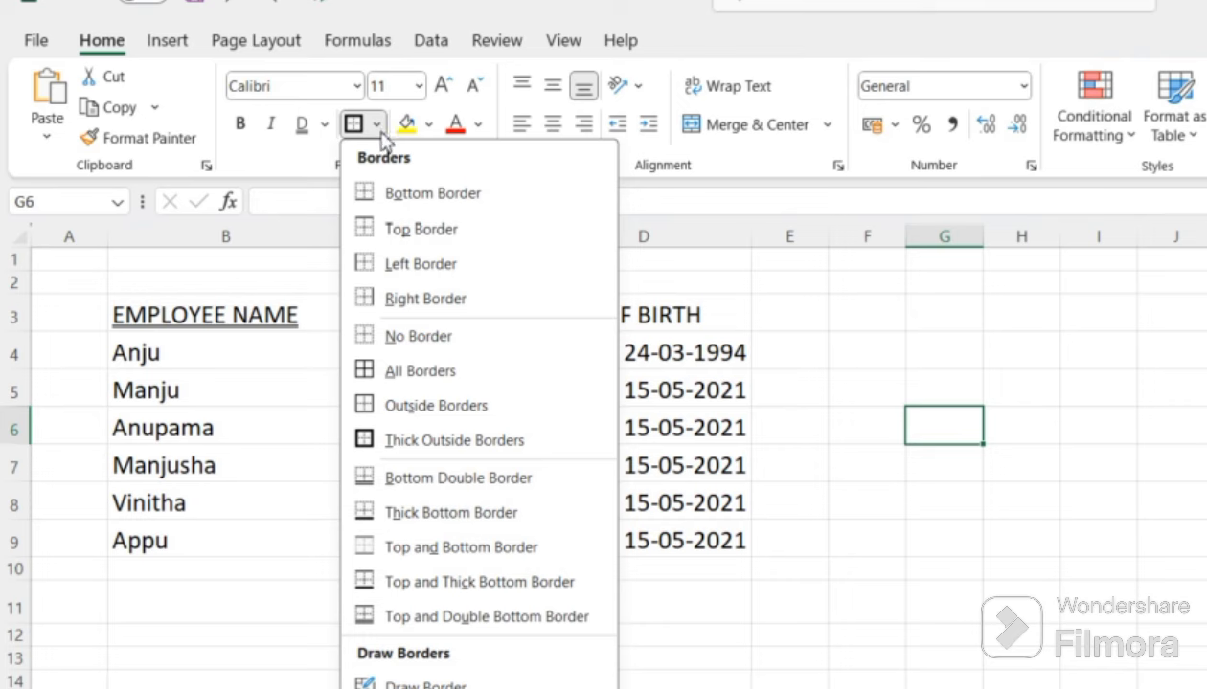
pyautogui.click(379, 129)
pyautogui.click(379, 129)
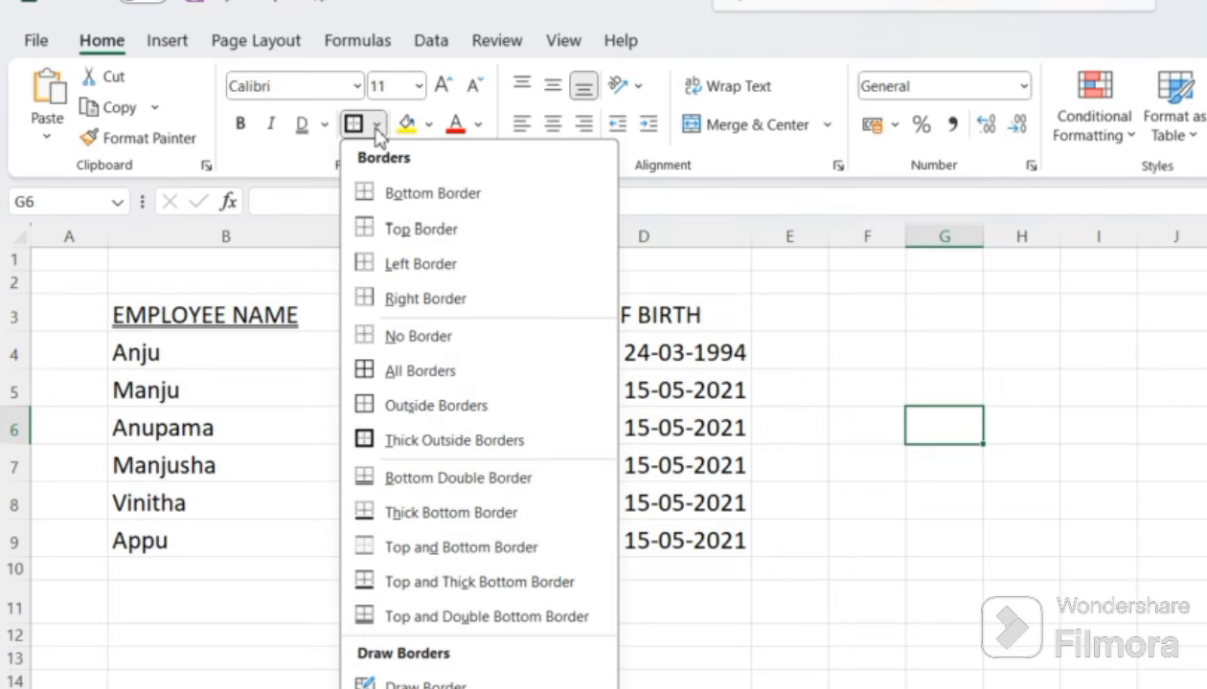
pyautogui.click(403, 443)
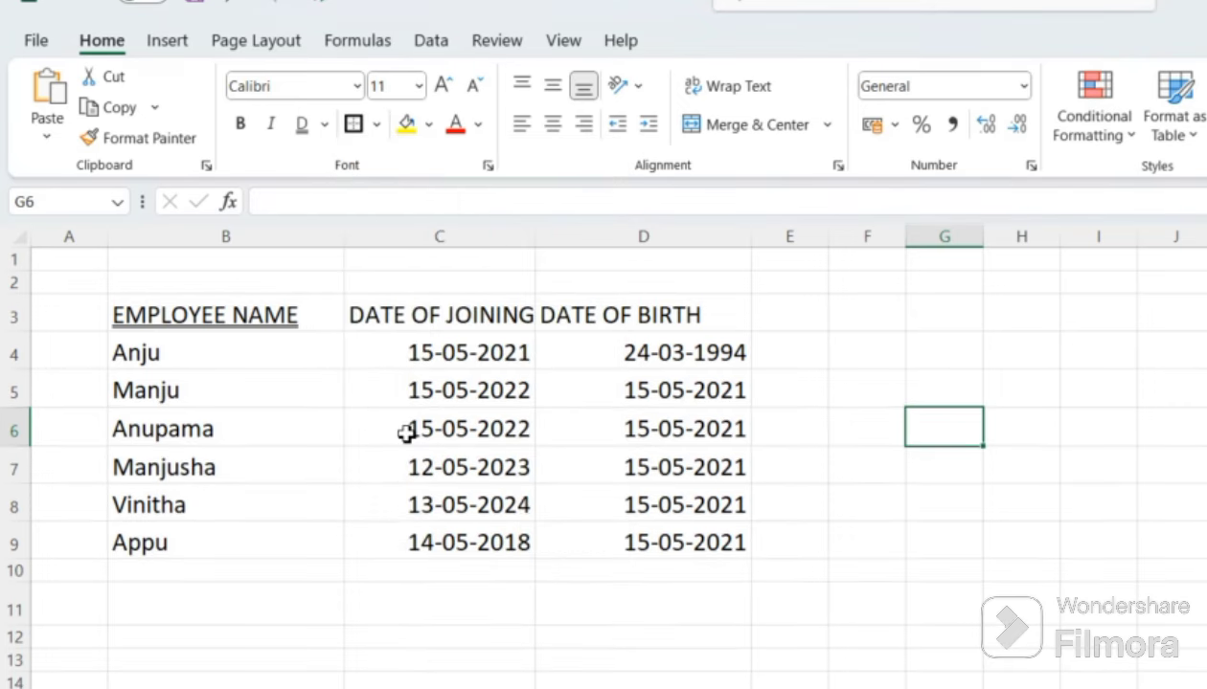
pyautogui.click(379, 124)
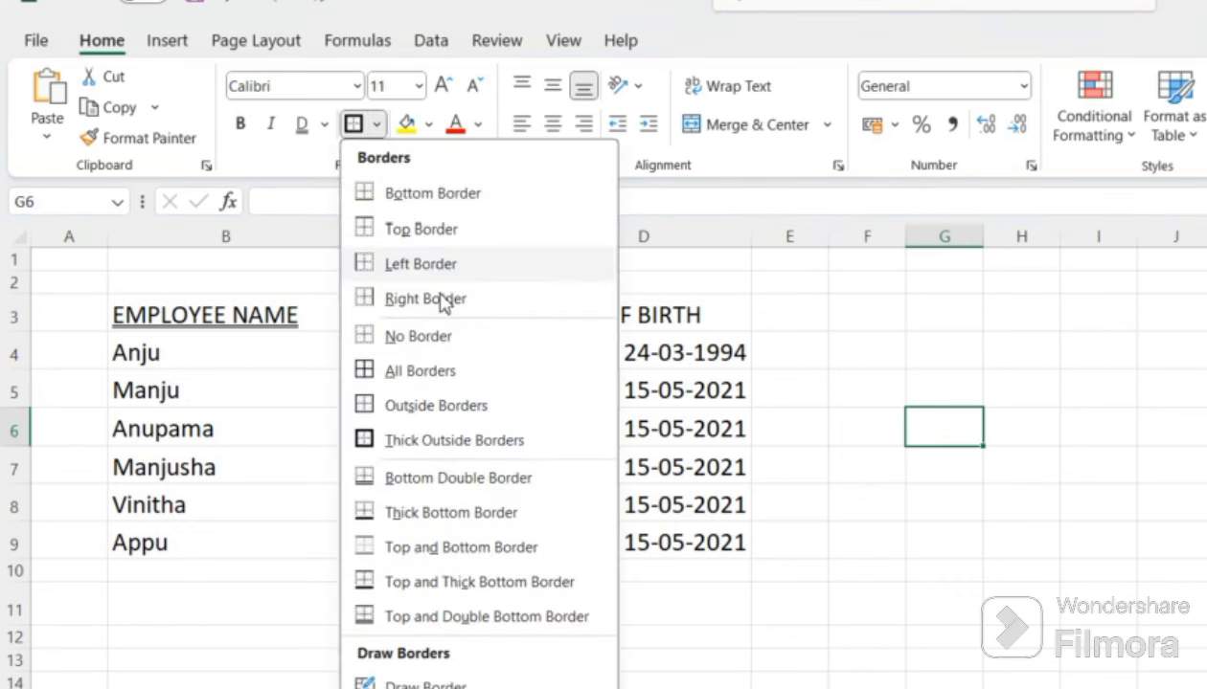
pyautogui.click(436, 439)
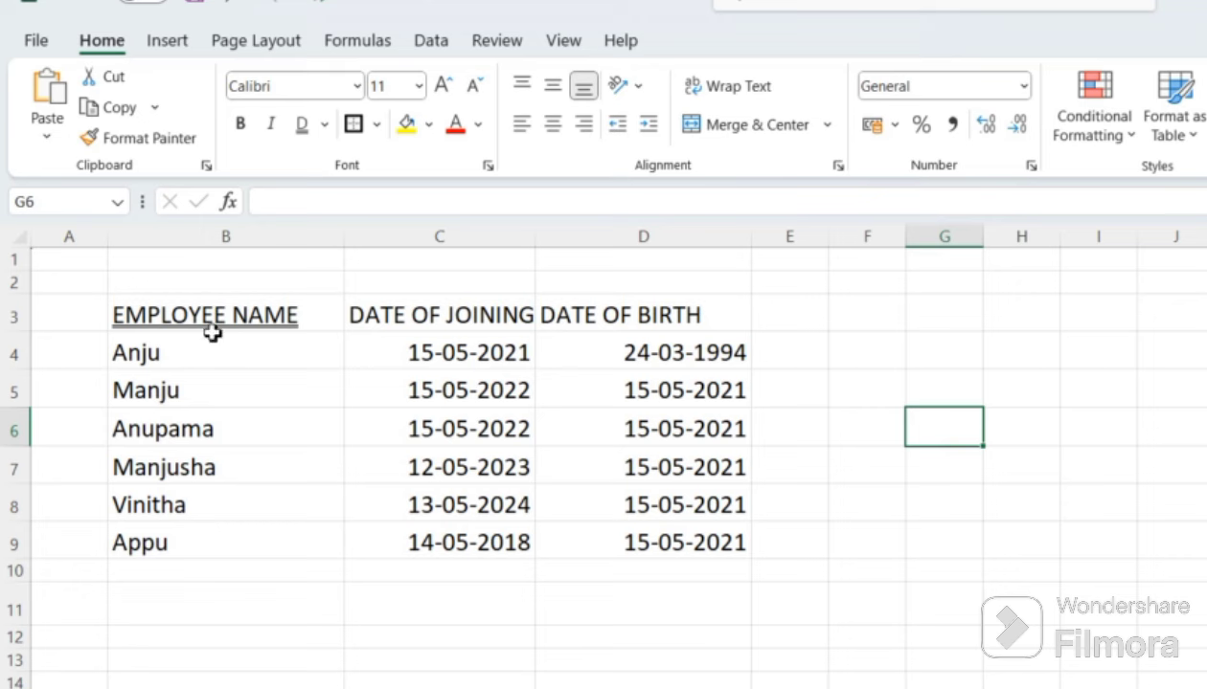
# Select the whole employee table B3:D9 and apply Thick Outside Borders to it
pyautogui.click(235, 314)
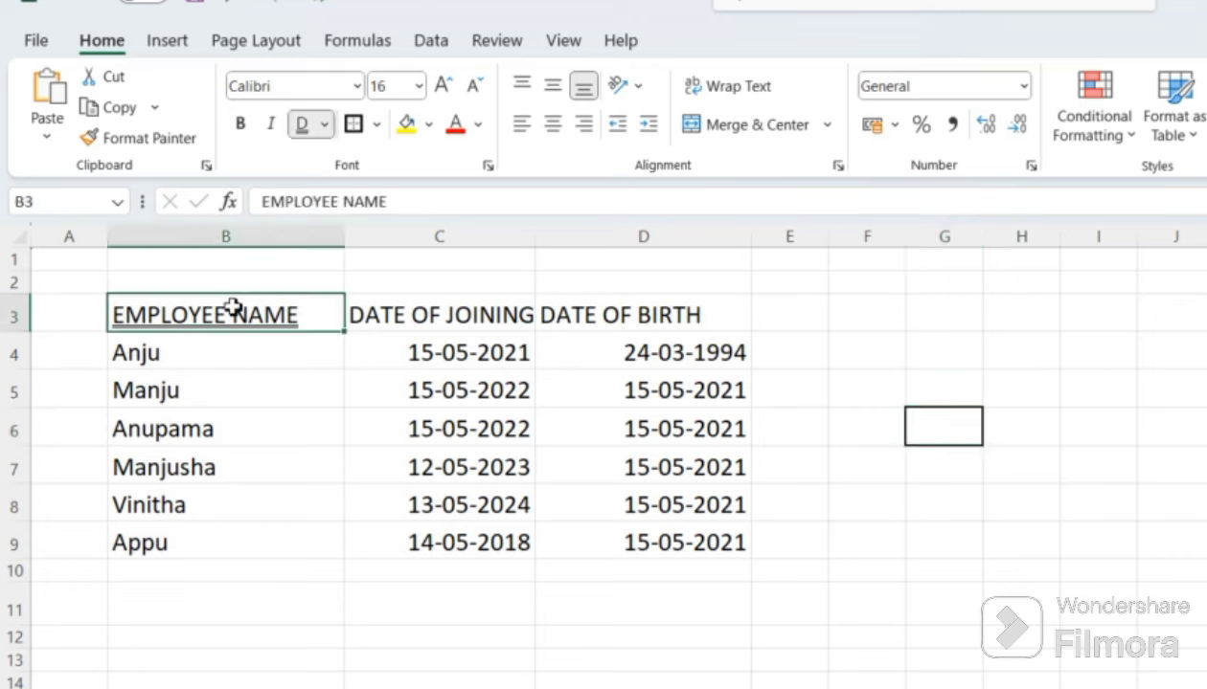
pyautogui.hotkey('ctrl', 'a')
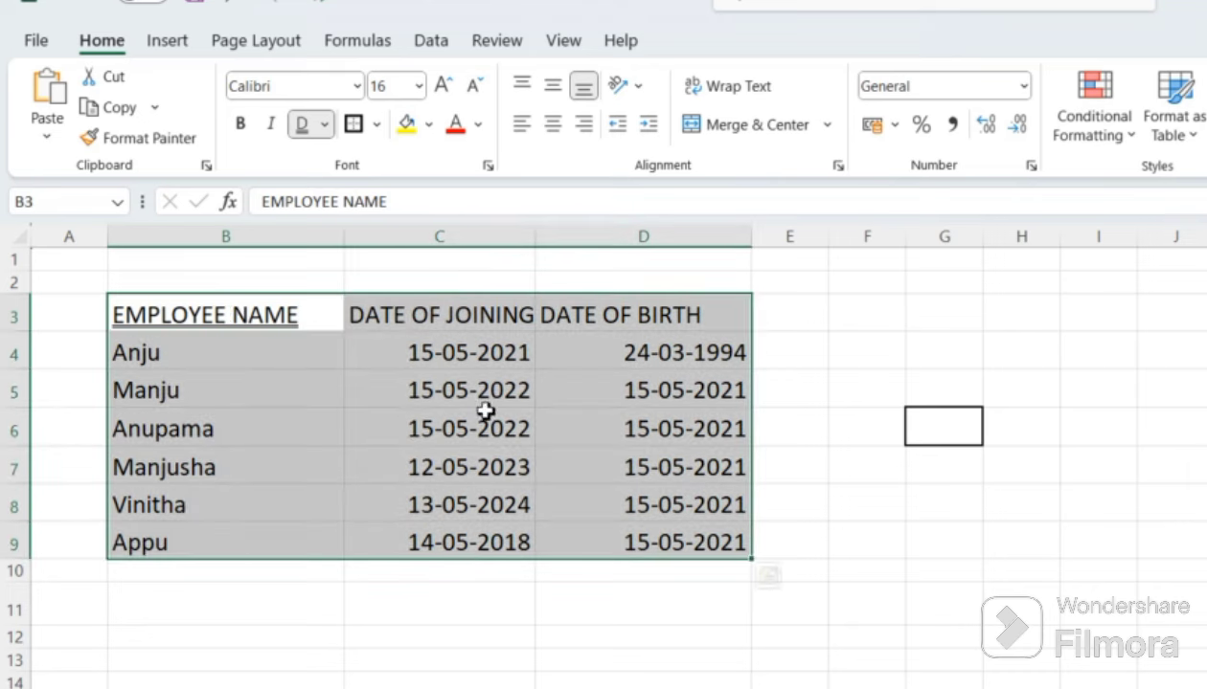
pyautogui.click(380, 134)
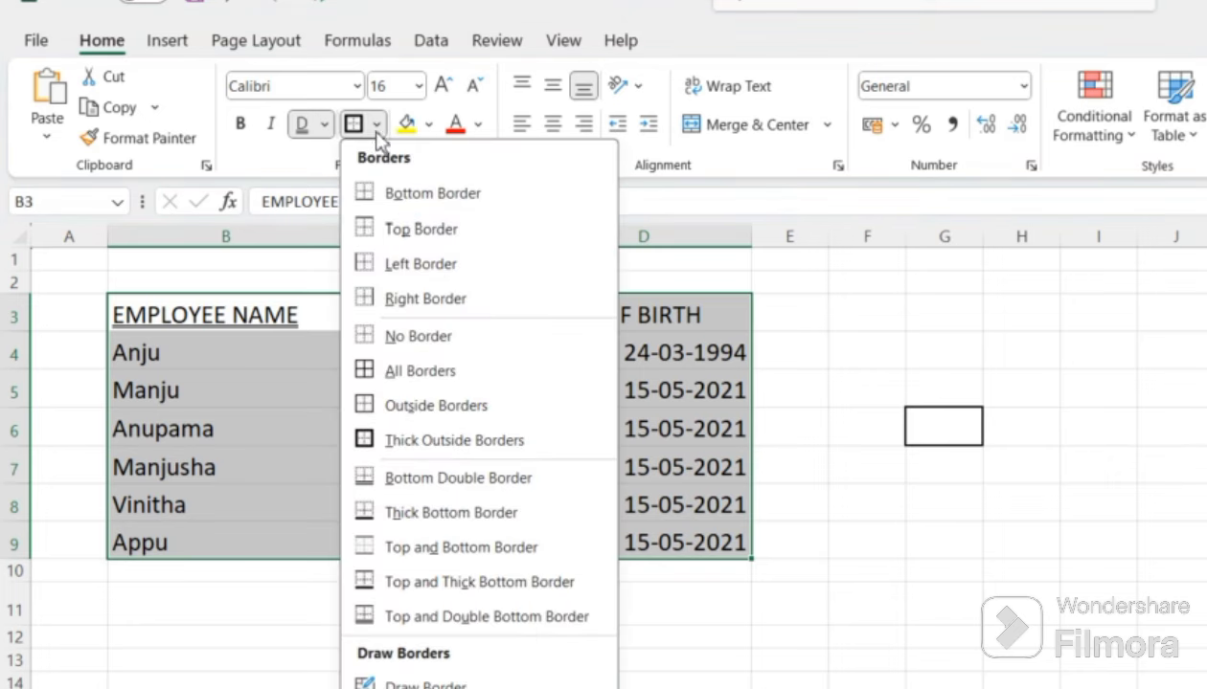
pyautogui.click(444, 436)
pyautogui.click(426, 688)
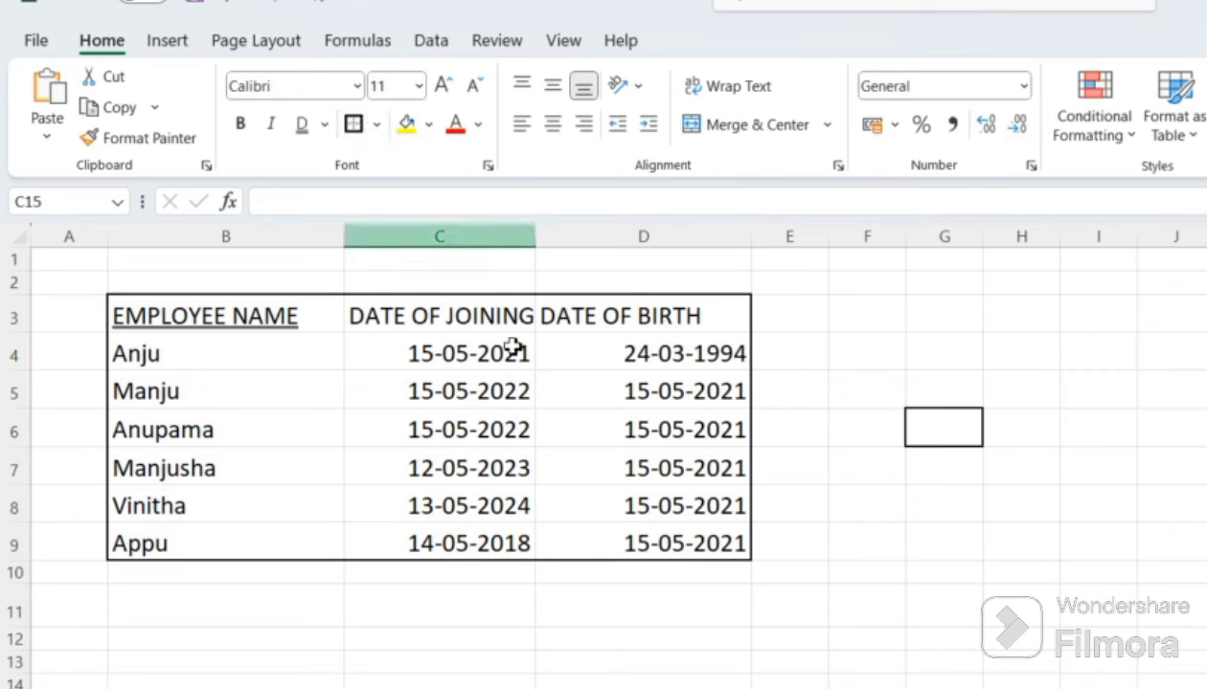
# Apply a Bottom Border to the empty cell C15 below the employee table
pyautogui.click(376, 125)
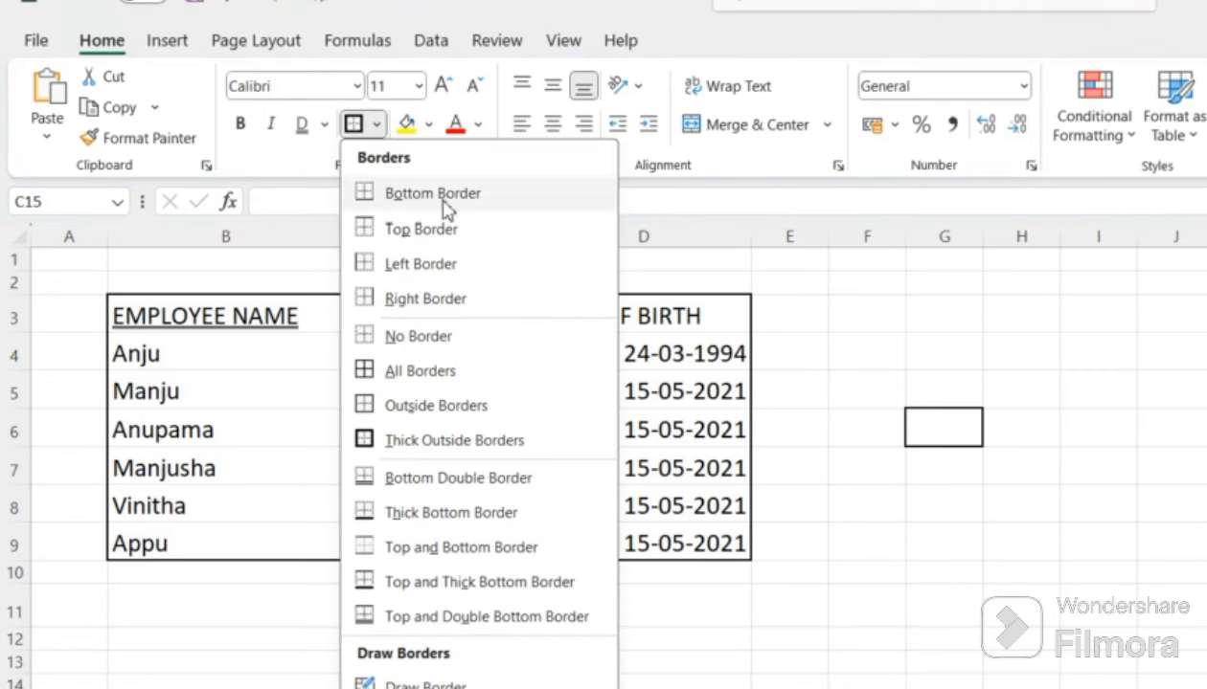
pyautogui.click(427, 195)
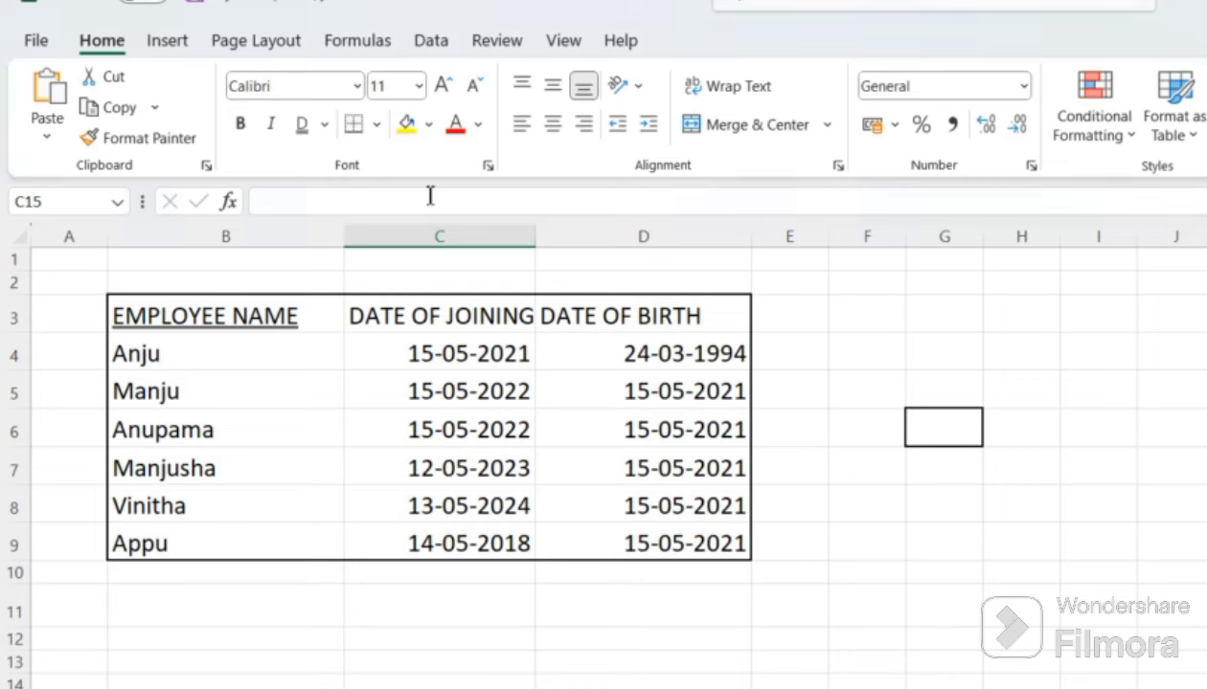
pyautogui.click(377, 125)
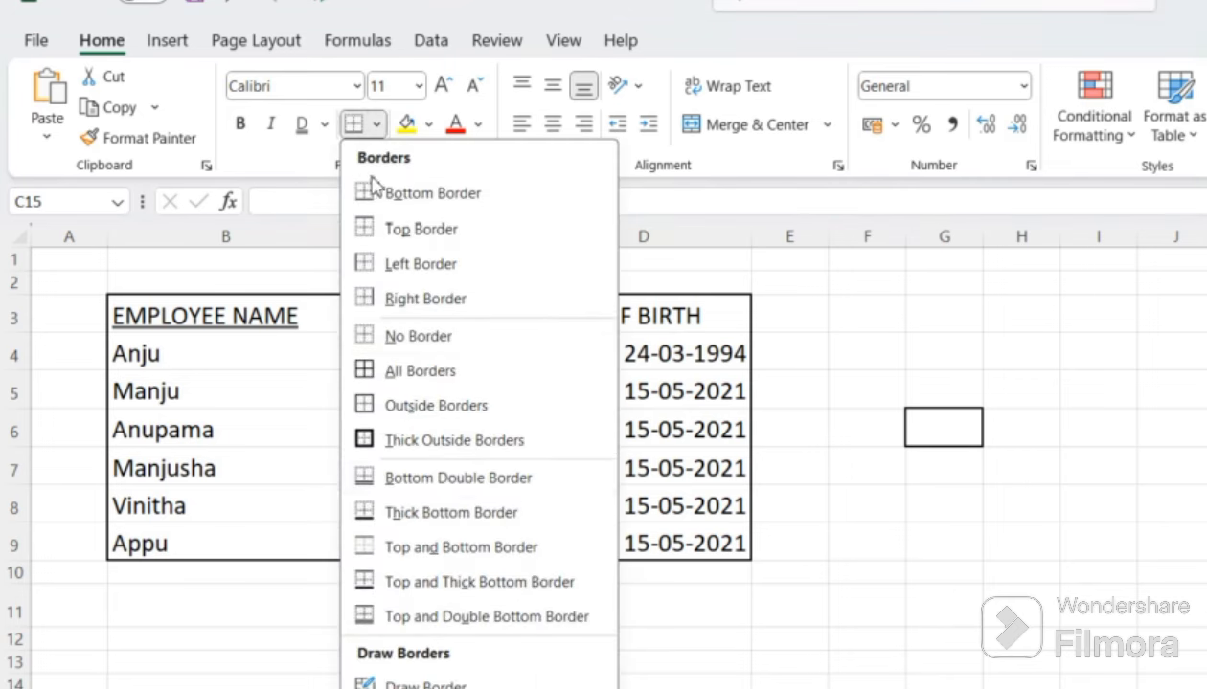
pyautogui.click(230, 506)
# Select the whole employee table B3:D9 and apply a Bottom Border to it
pyautogui.click(161, 323)
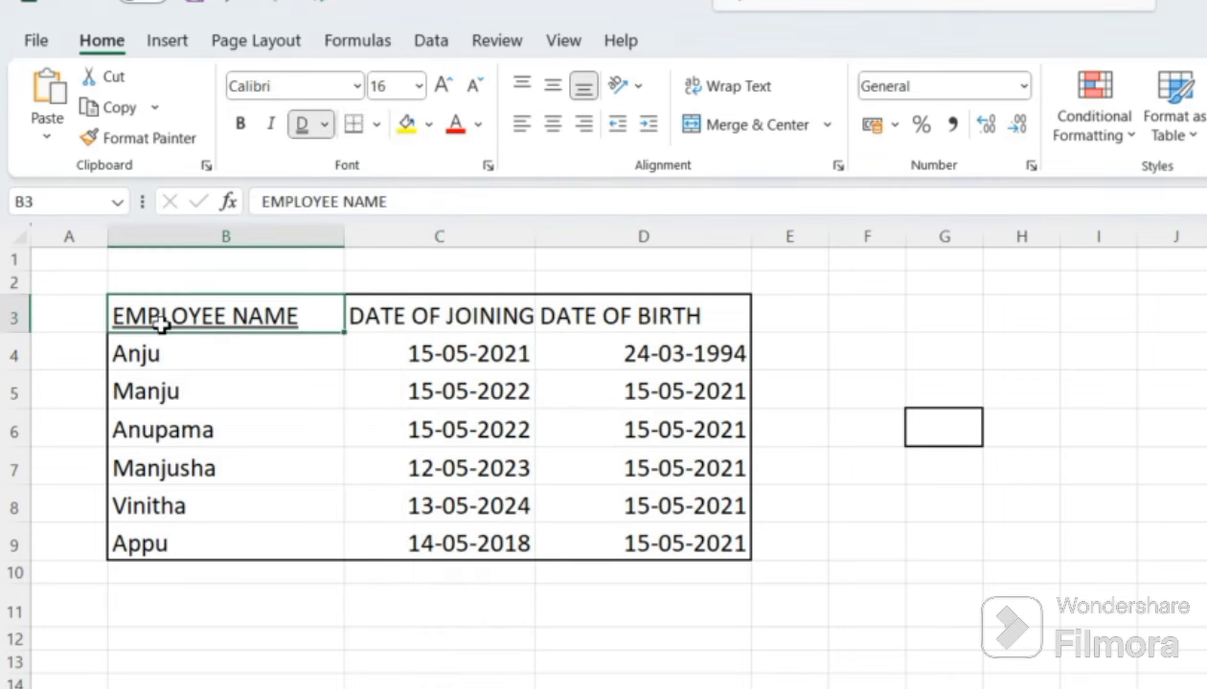
pyautogui.hotkey('ctrl', 'a')
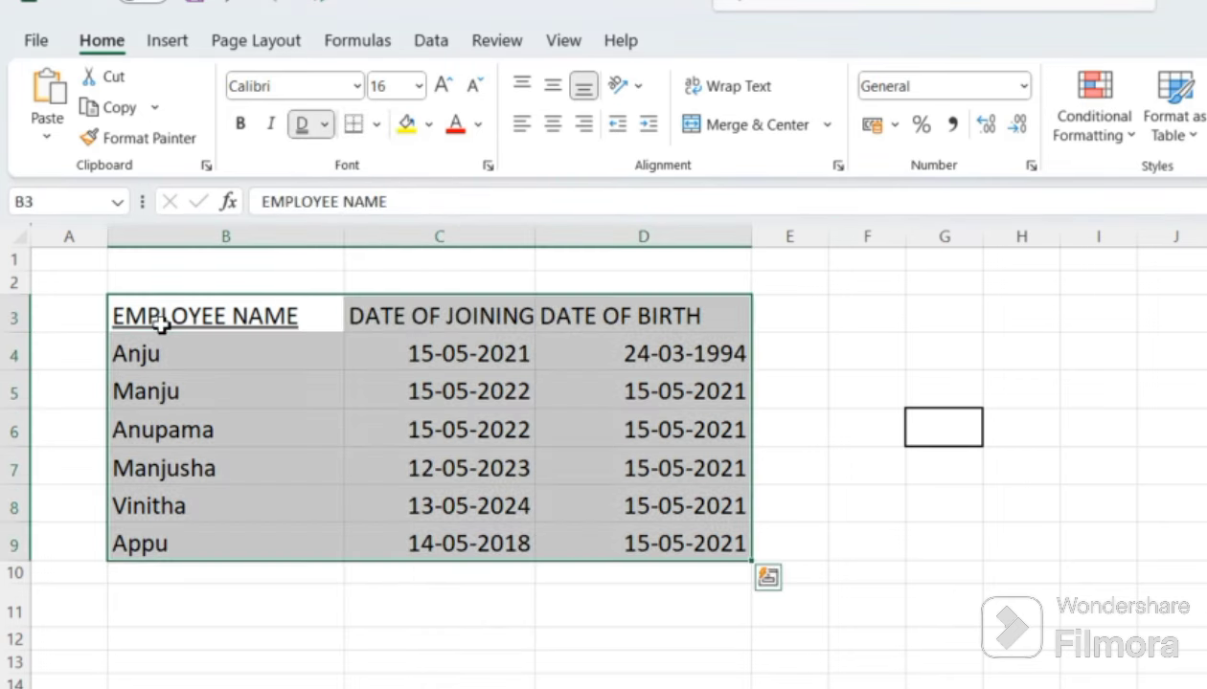
pyautogui.click(377, 125)
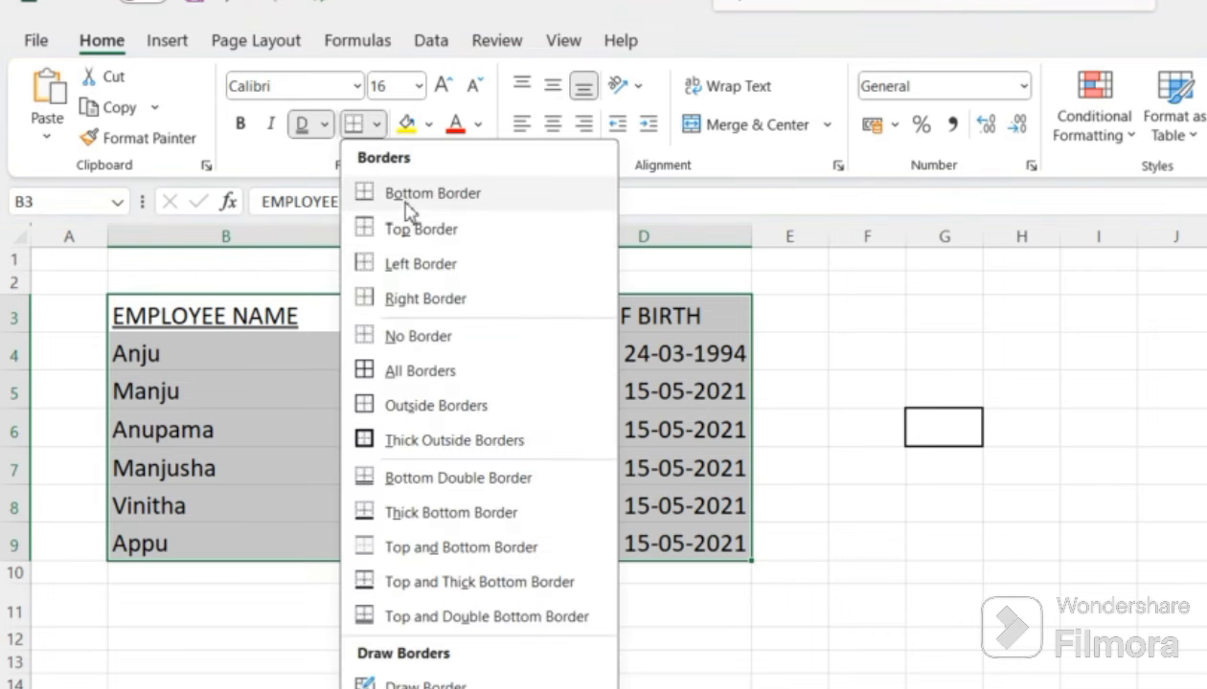
pyautogui.click(407, 194)
pyautogui.click(368, 679)
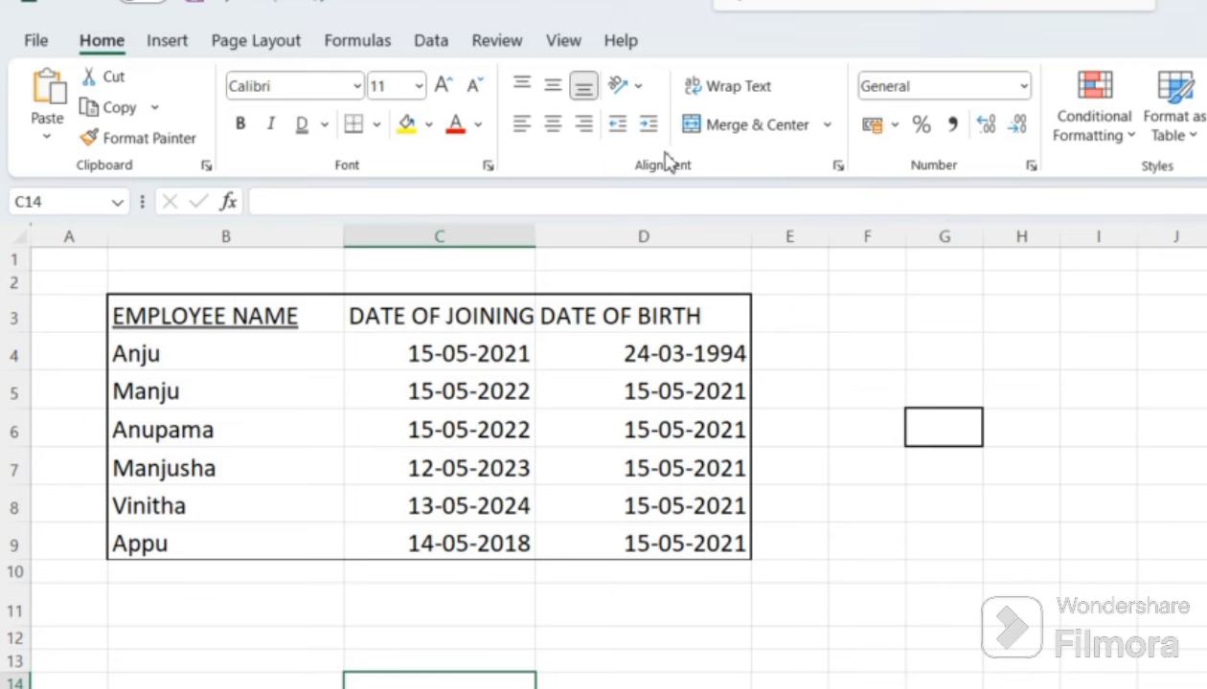
# Fill the empty cell C12 below the table with black
pyautogui.click(558, 679)
pyautogui.click(441, 678)
pyautogui.click(441, 632)
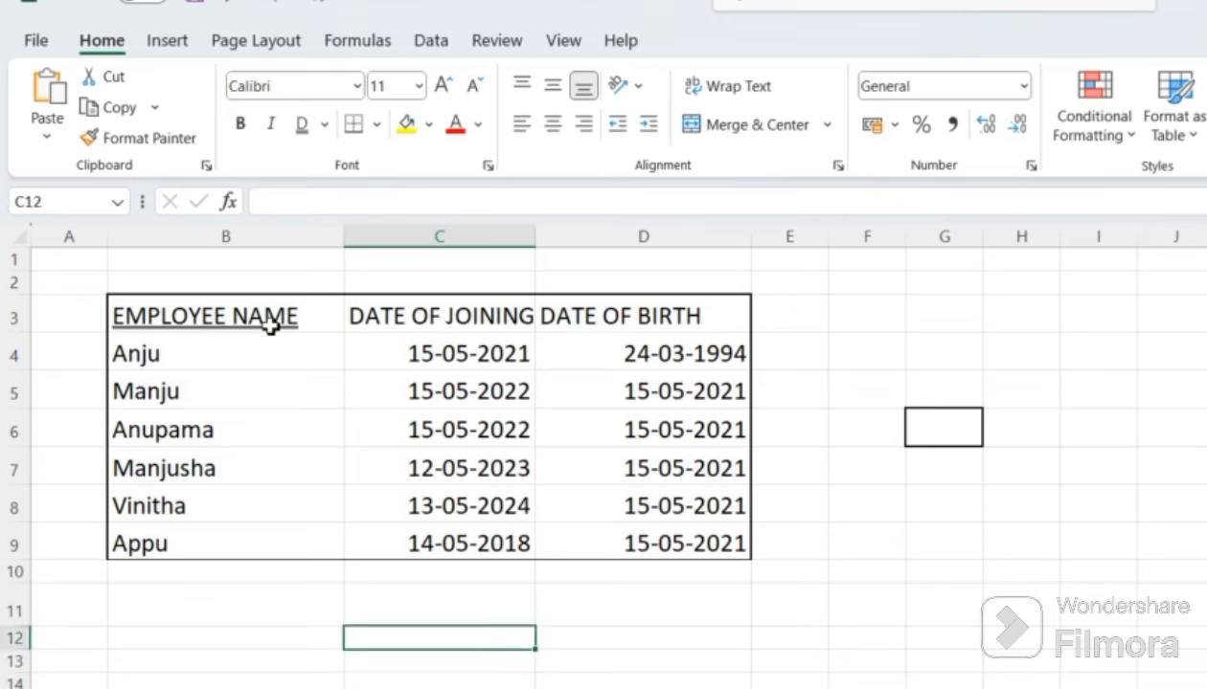
pyautogui.click(428, 132)
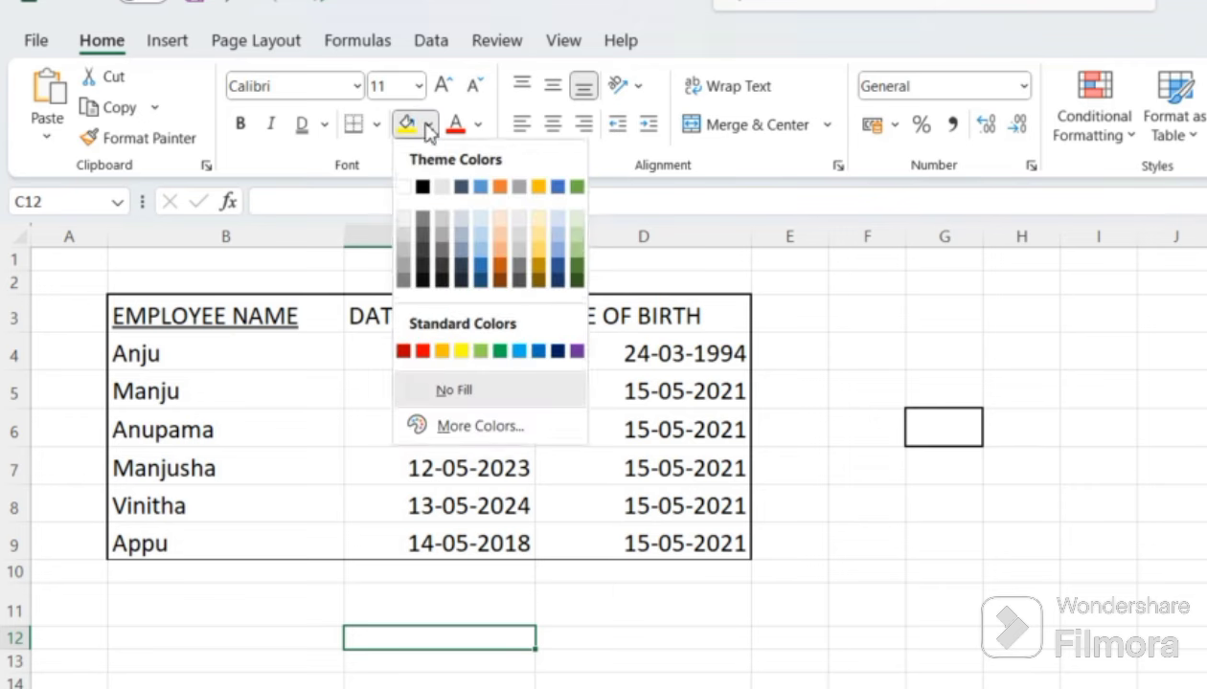
pyautogui.click(421, 186)
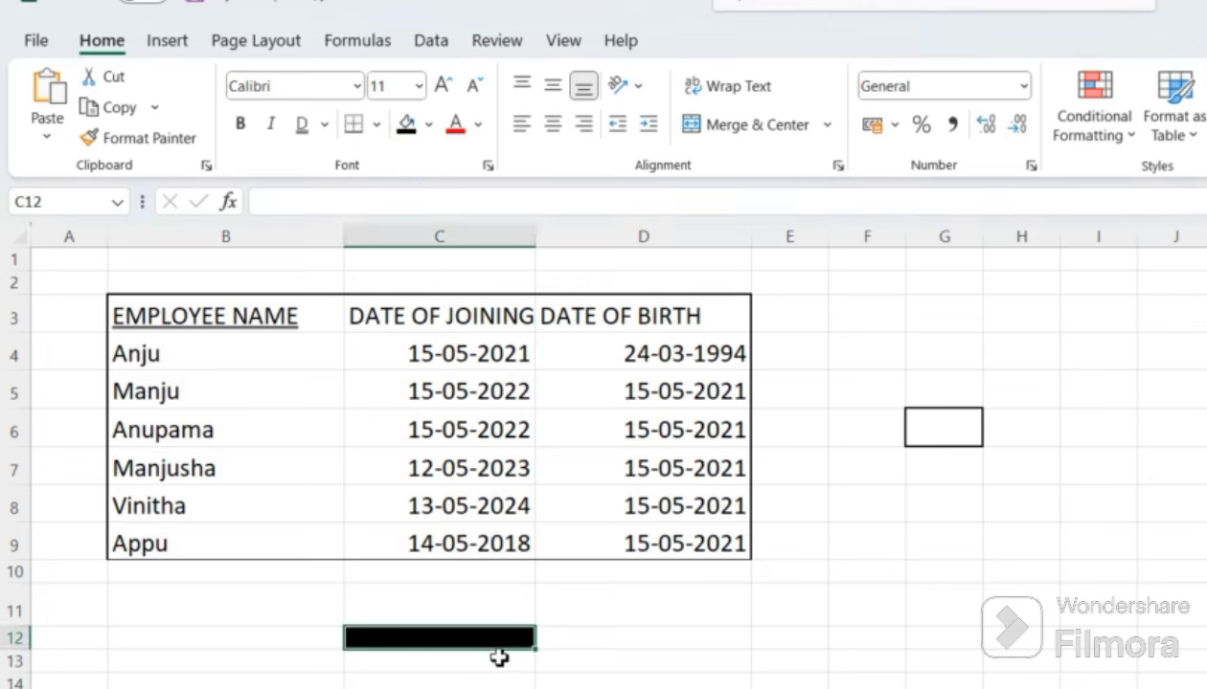
# Fill cell D12, next to the black cell, with a light blue theme color
pyautogui.click(627, 637)
pyautogui.click(407, 649)
pyautogui.click(663, 644)
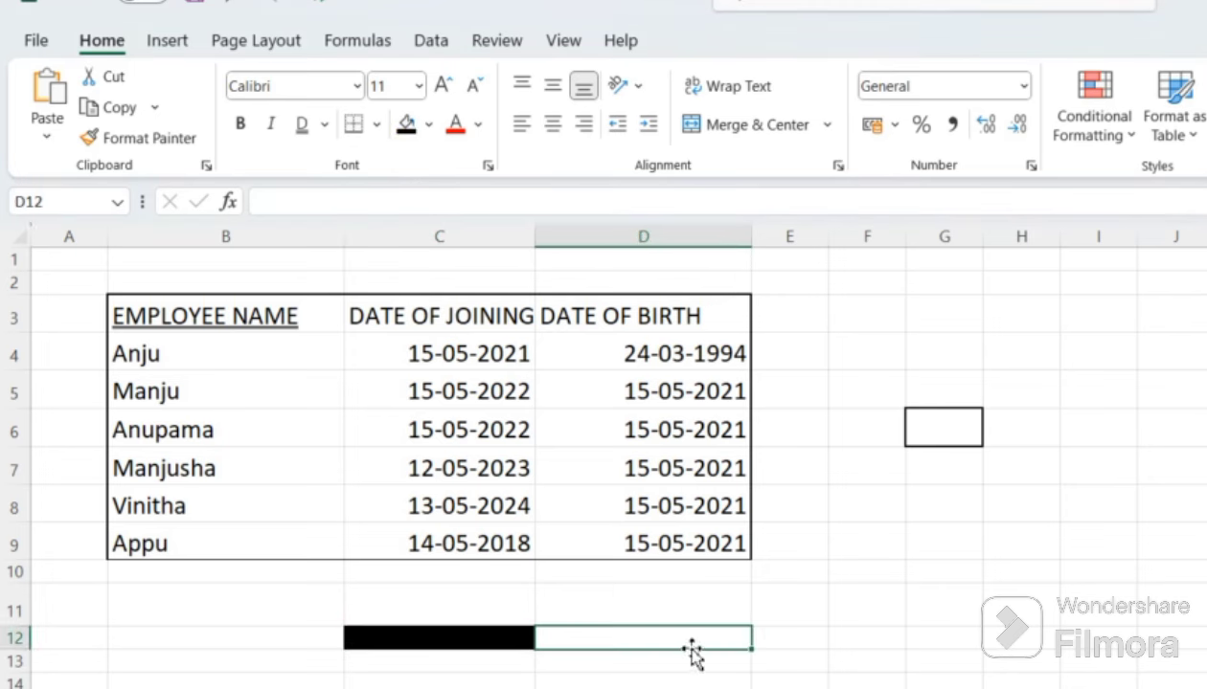
pyautogui.click(427, 127)
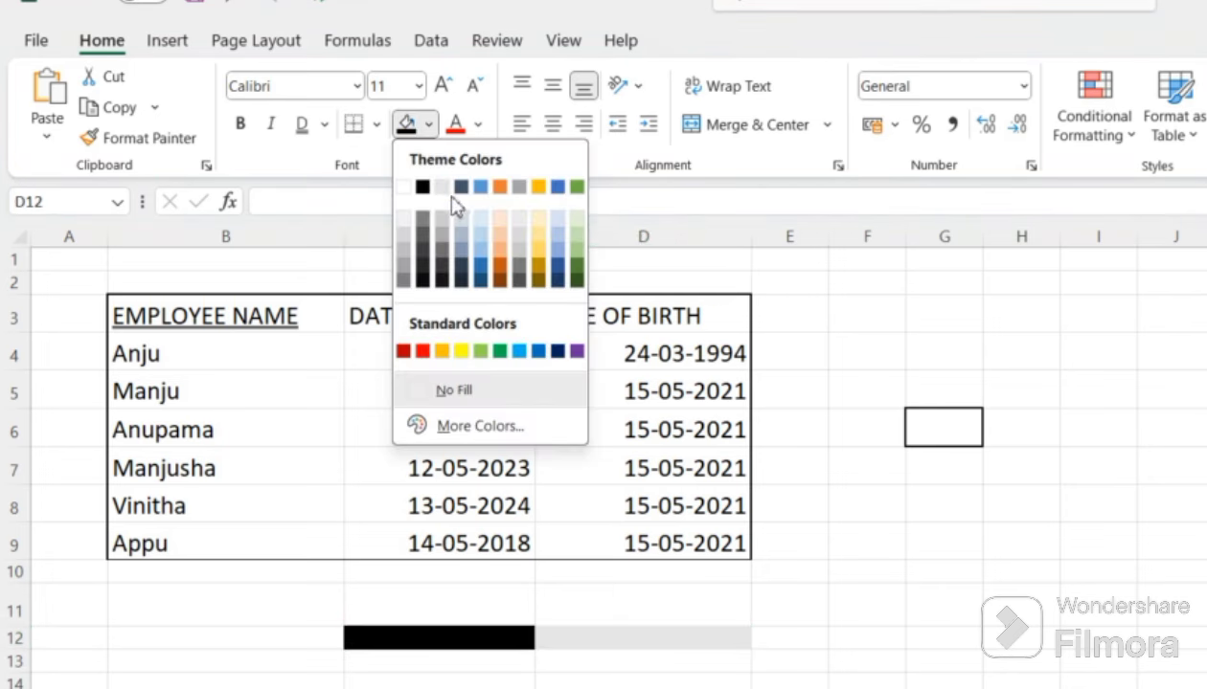
pyautogui.click(479, 236)
pyautogui.click(728, 683)
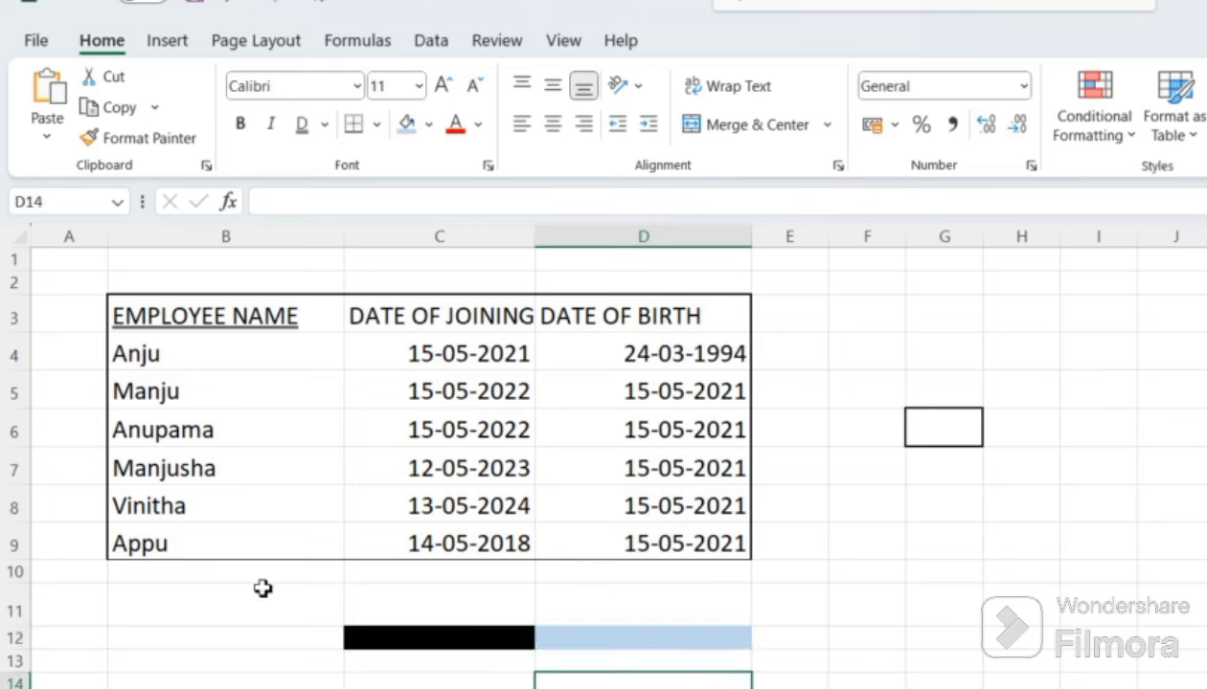
# Fill cell B1 above the employee table with the standard red color
pyautogui.click(169, 268)
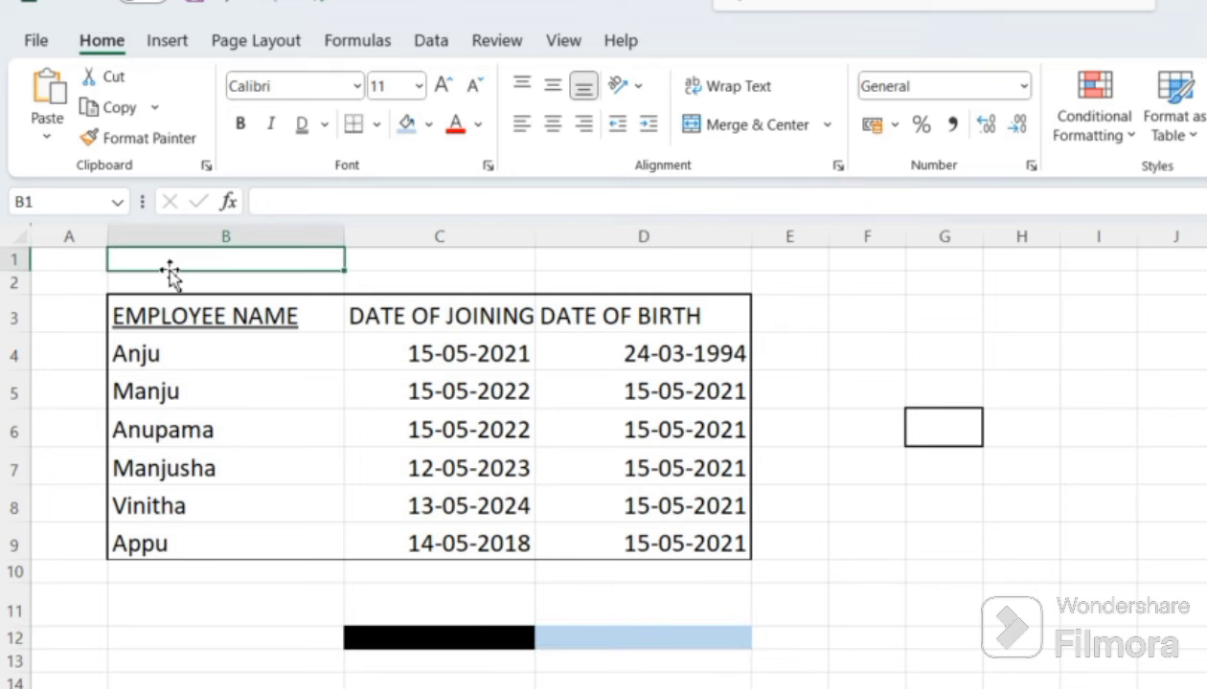
pyautogui.click(425, 128)
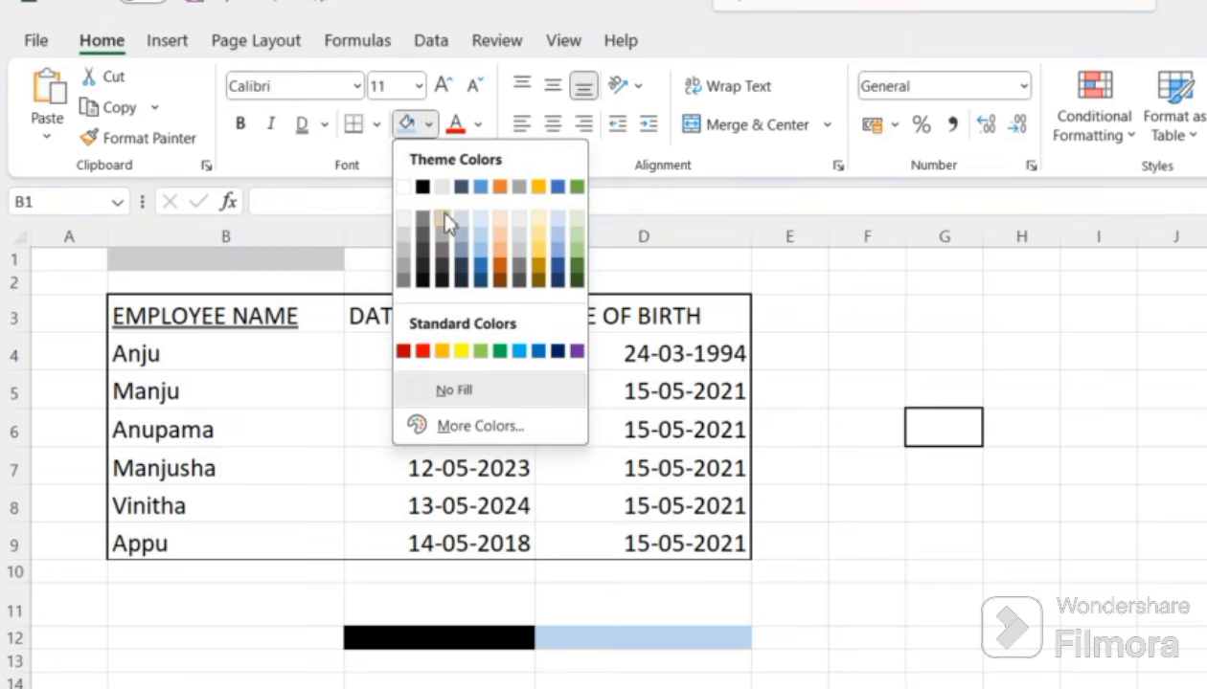
pyautogui.click(423, 351)
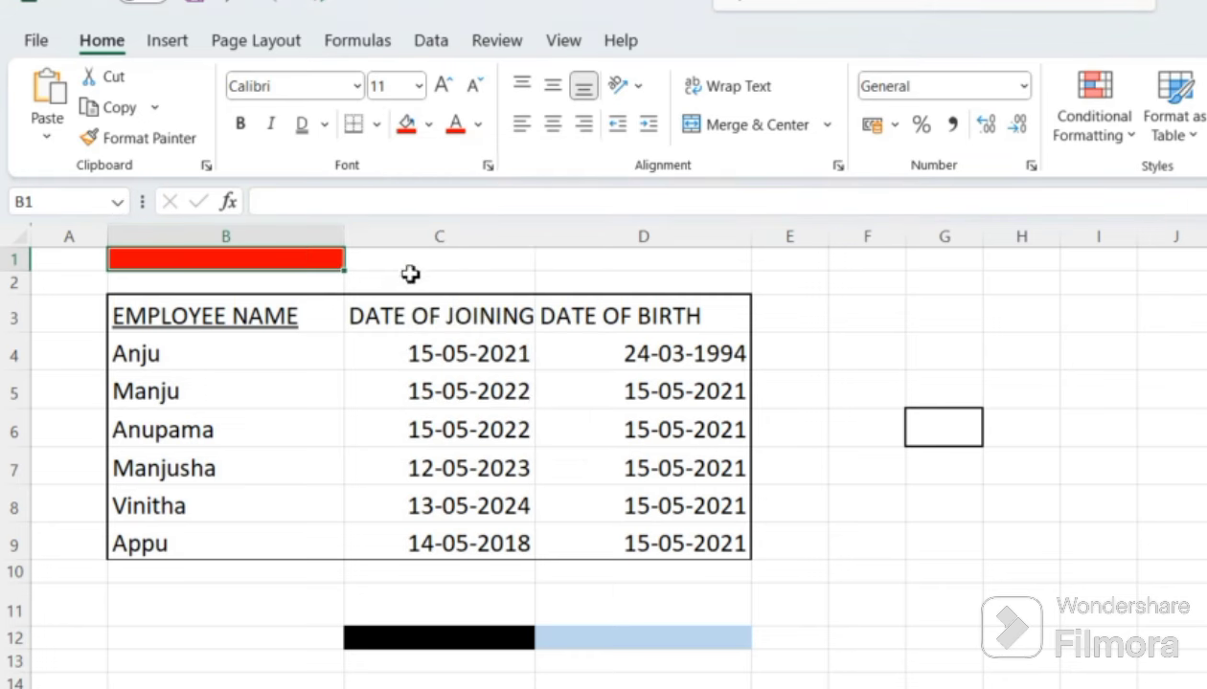
# Fill cell C1 with standard light green and cell D1 with standard purple
pyautogui.click(411, 279)
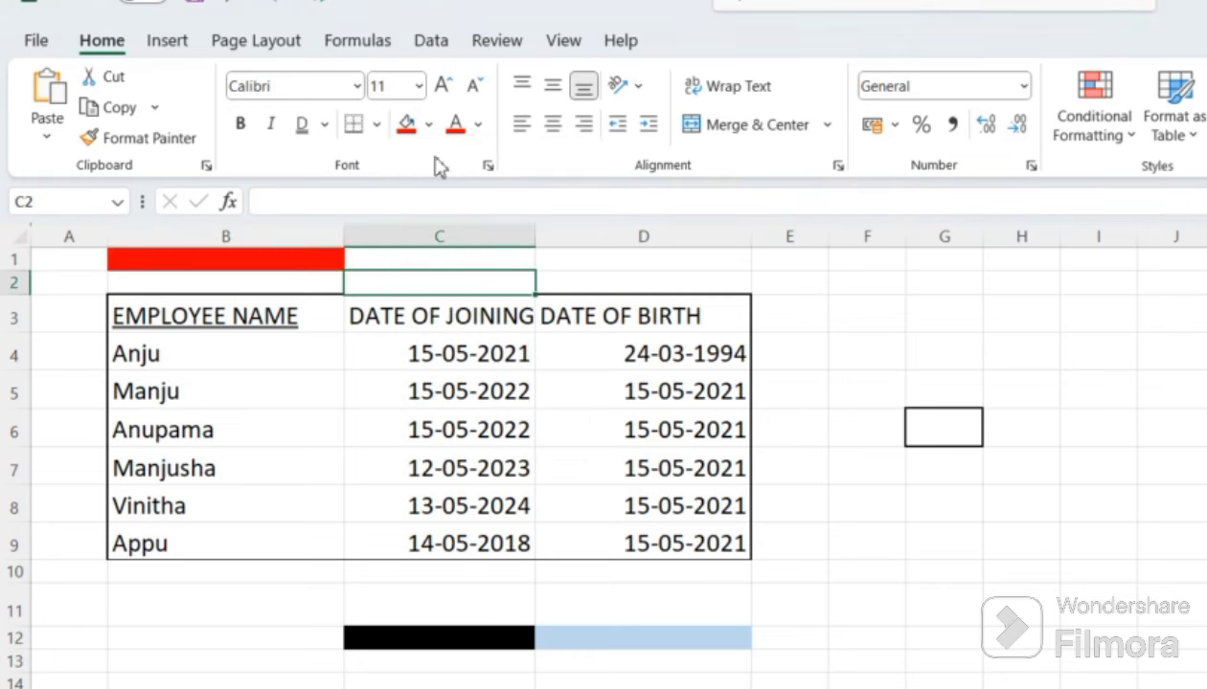
pyautogui.click(406, 266)
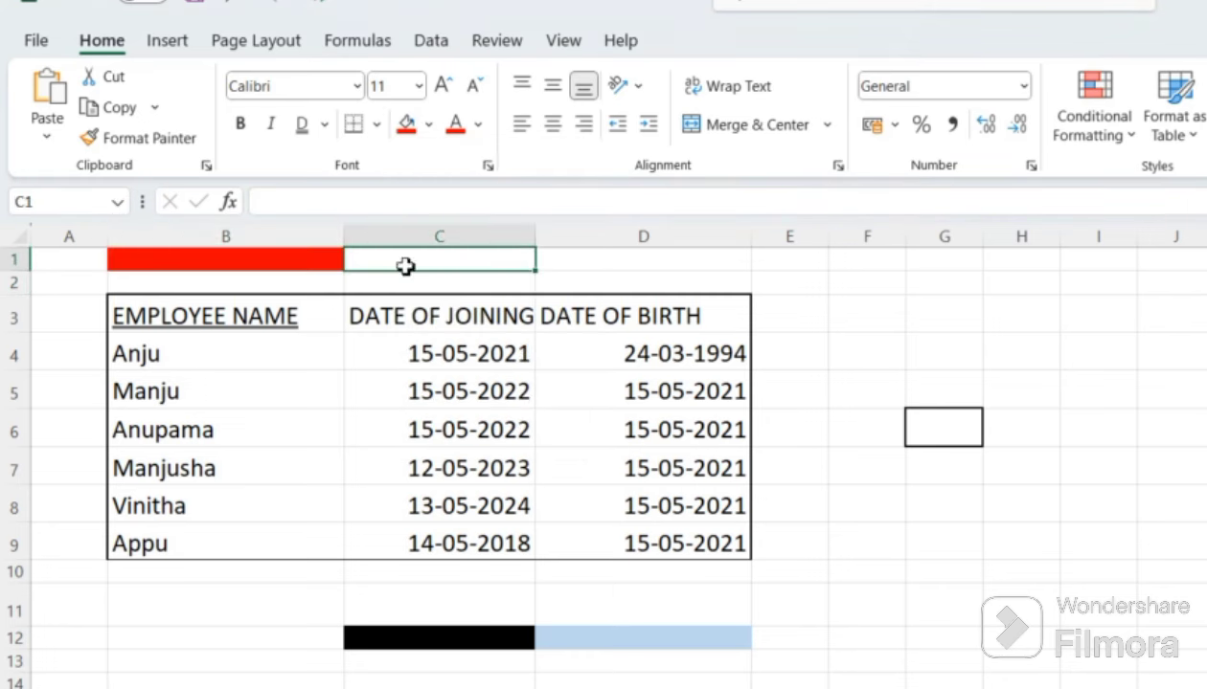
pyautogui.click(428, 125)
pyautogui.click(479, 352)
pyautogui.click(609, 261)
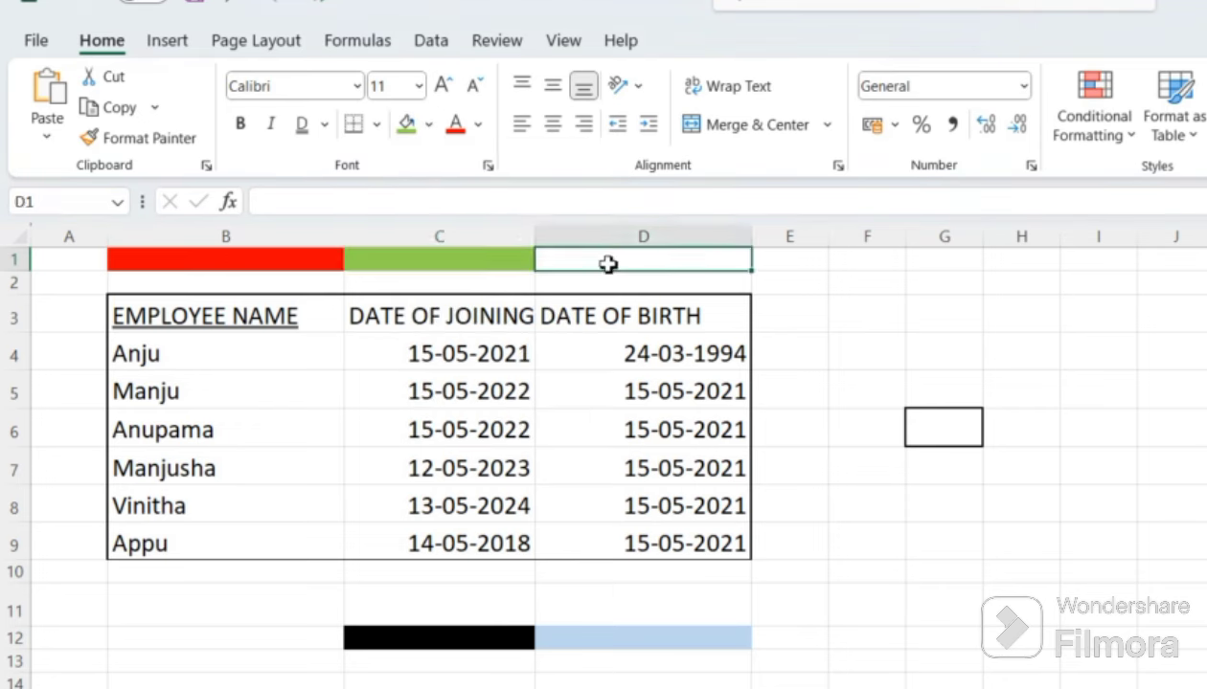
pyautogui.click(429, 125)
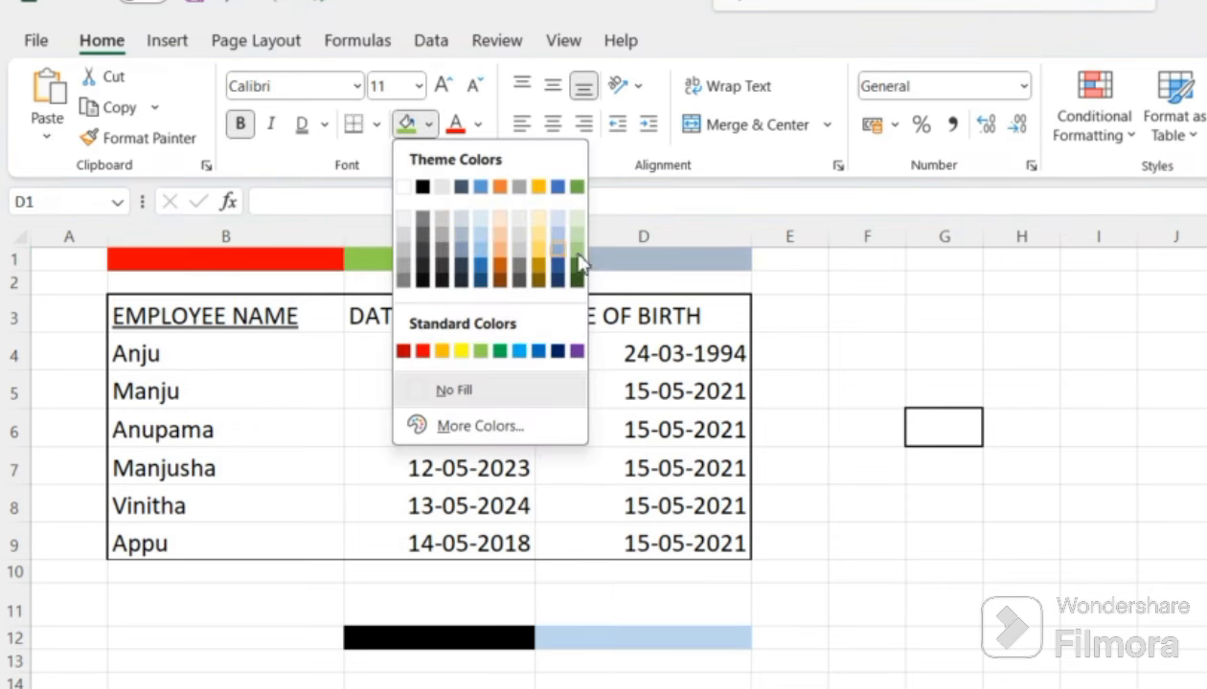
pyautogui.click(576, 351)
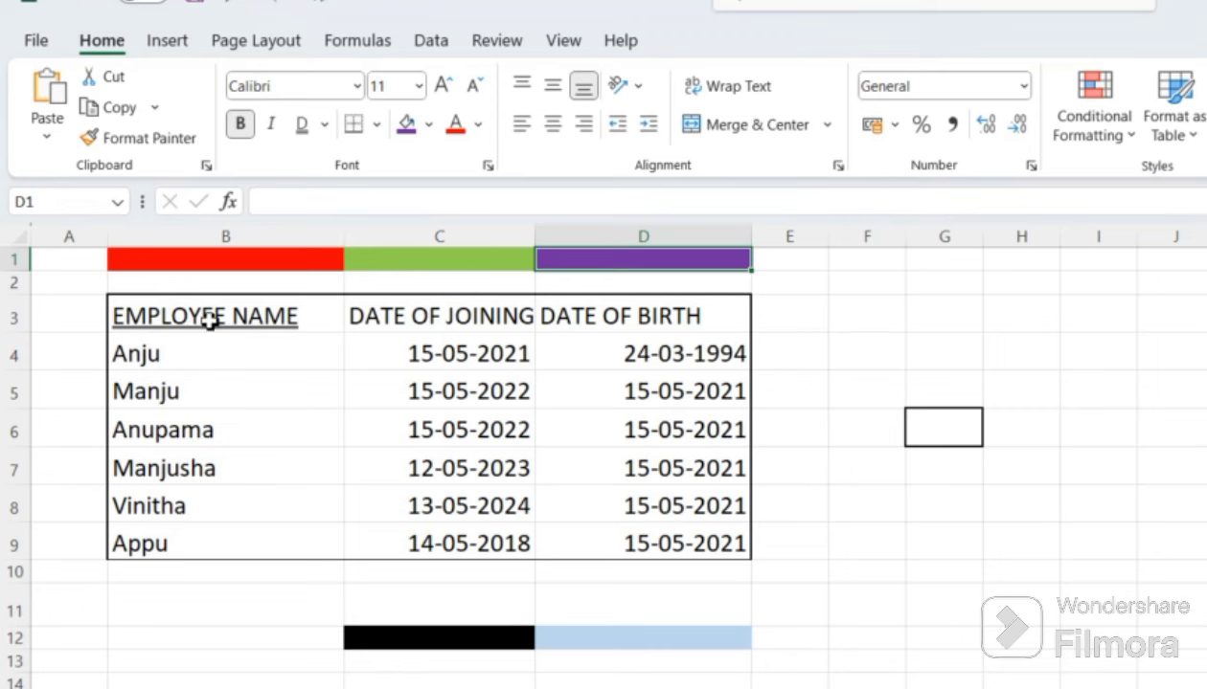
# Fill the EMPLOYEE NAME header cell B3 with the standard blue color
pyautogui.click(226, 328)
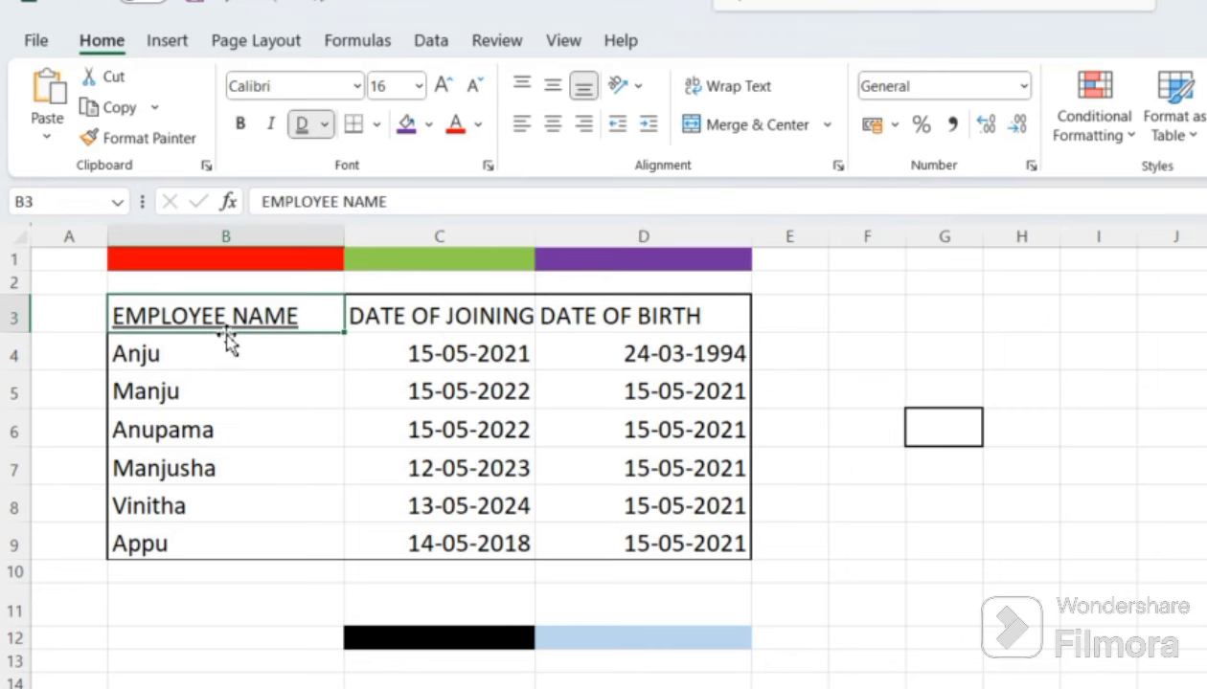
pyautogui.click(299, 341)
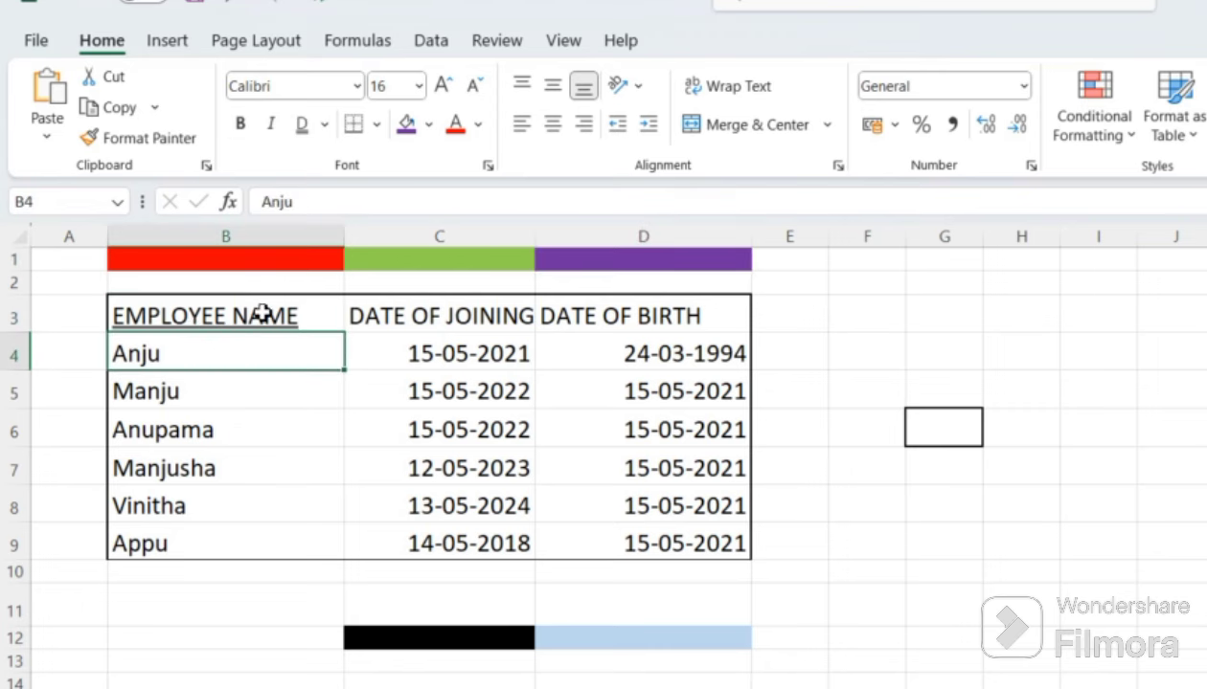
pyautogui.click(262, 314)
pyautogui.click(430, 125)
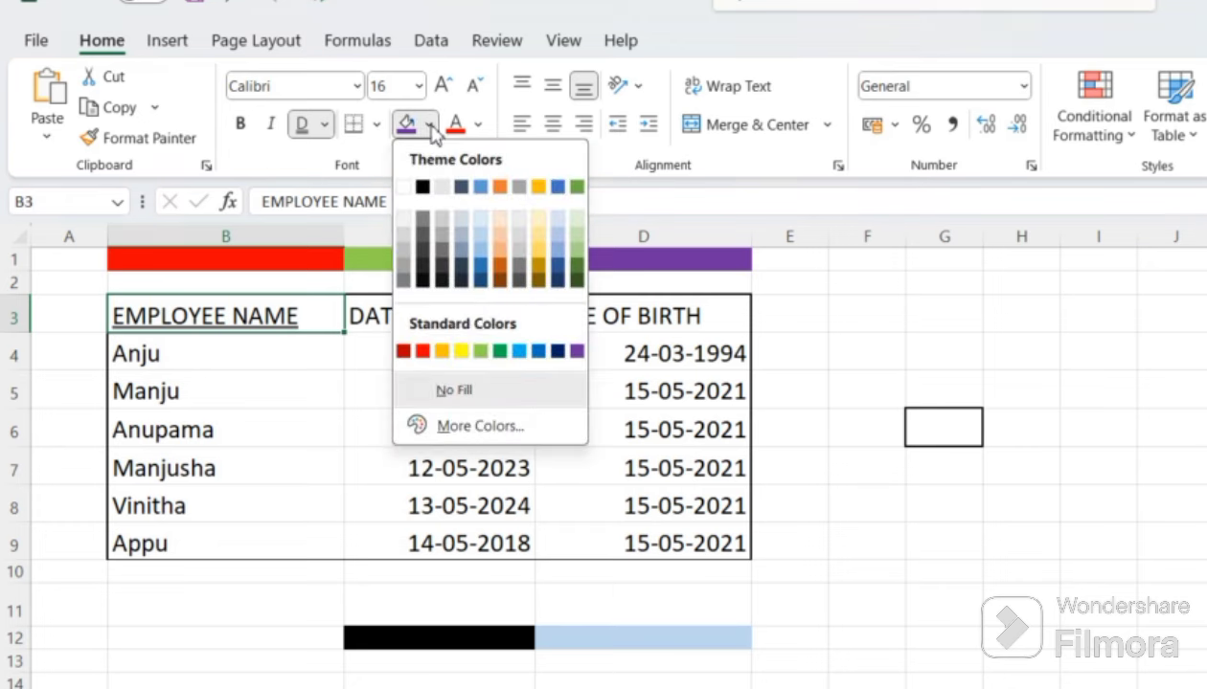
pyautogui.click(536, 352)
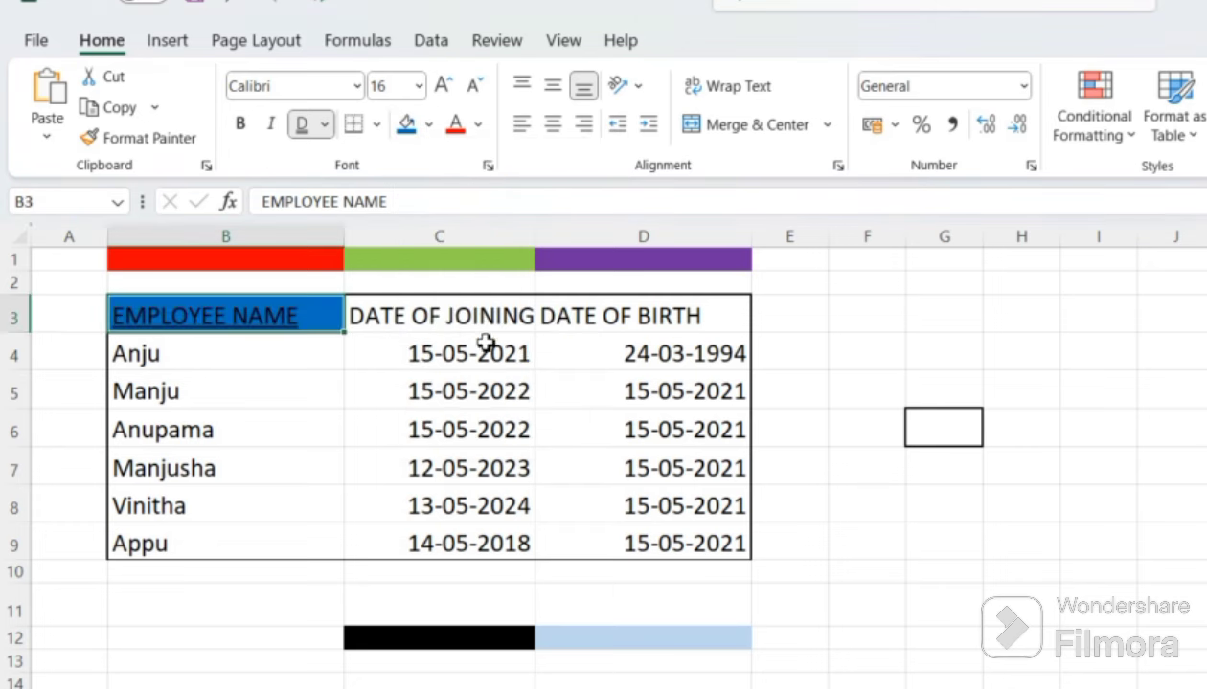
# Fill the DATE OF JOINING and DATE OF BIRTH header cells, C3 and D3, with the standard blue color
pyautogui.click(481, 313)
pyautogui.click(430, 125)
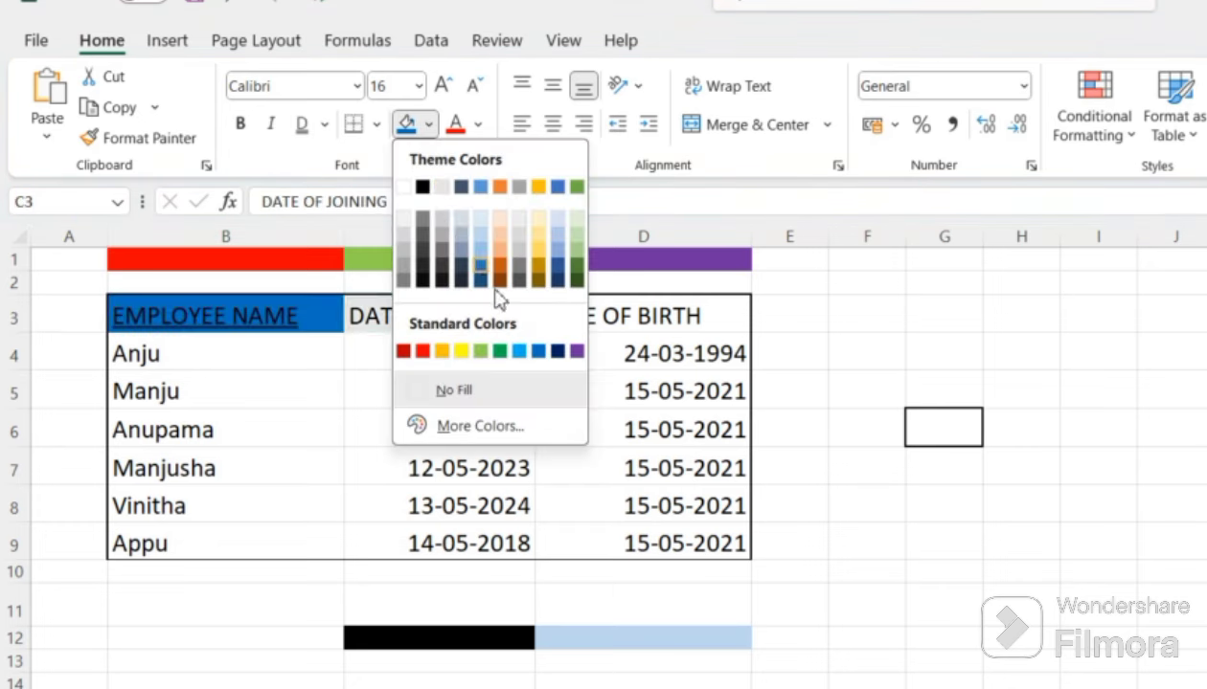
pyautogui.click(547, 359)
pyautogui.click(550, 316)
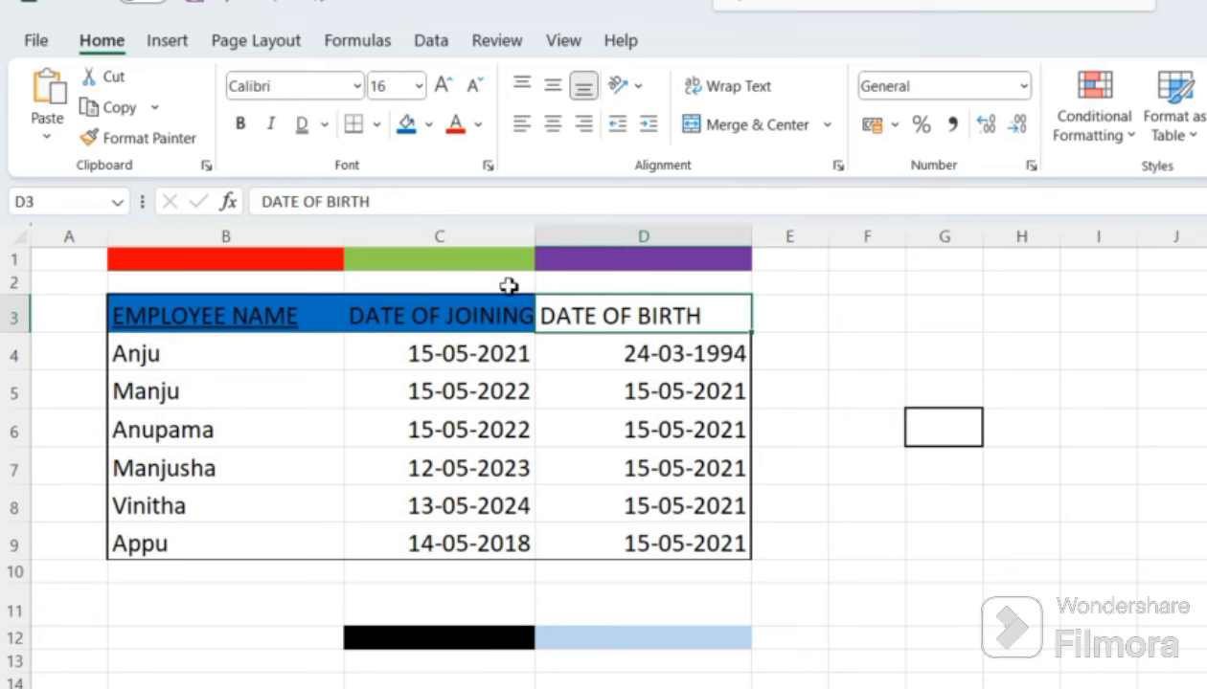
pyautogui.click(430, 125)
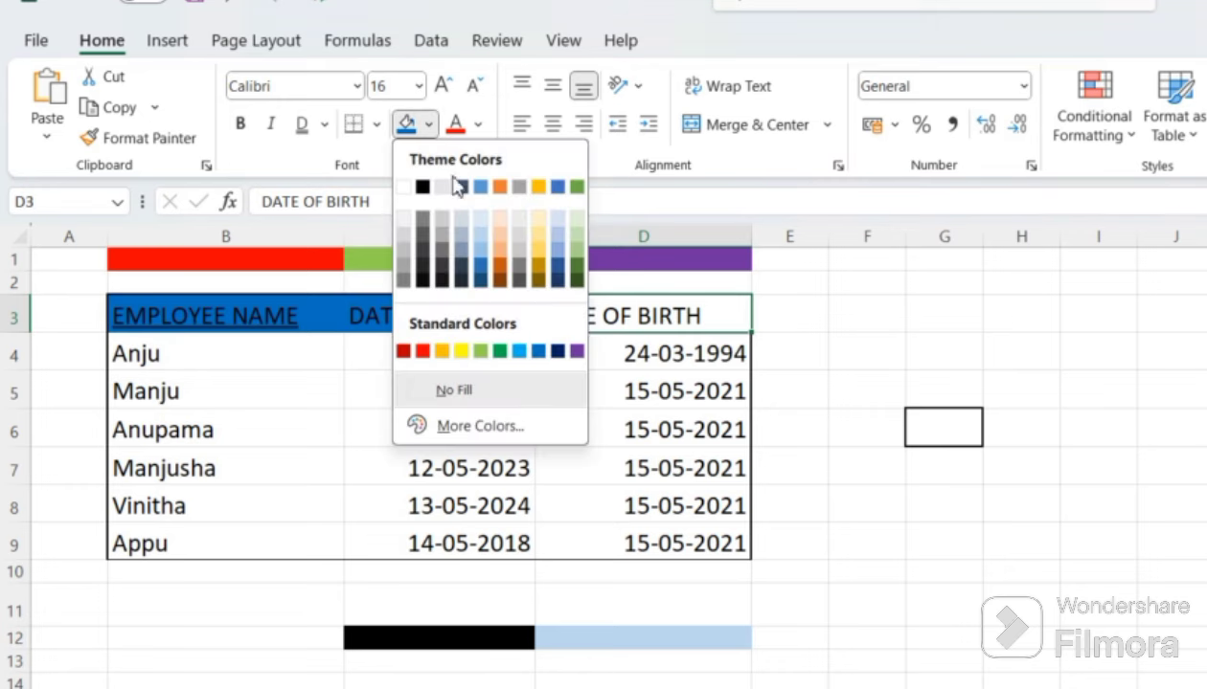
pyautogui.click(537, 352)
pyautogui.click(390, 347)
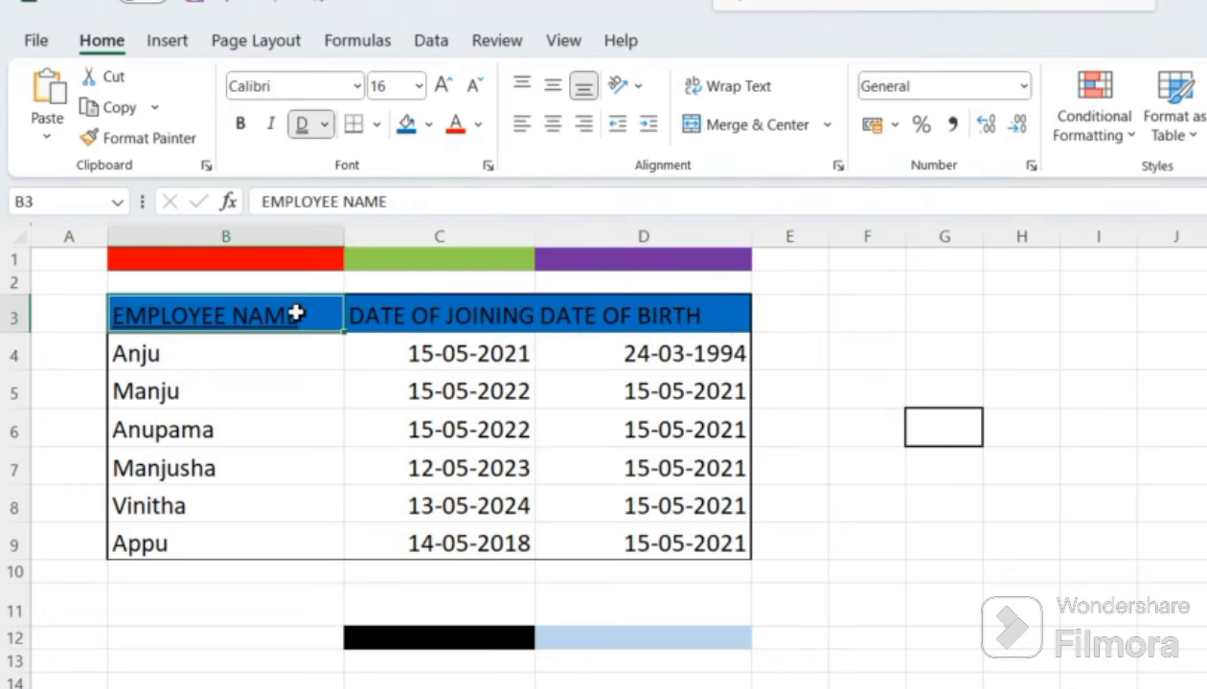
pyautogui.moveTo(134, 357); pyautogui.dragTo(134, 392)
pyautogui.click(141, 315)
pyautogui.click(261, 368)
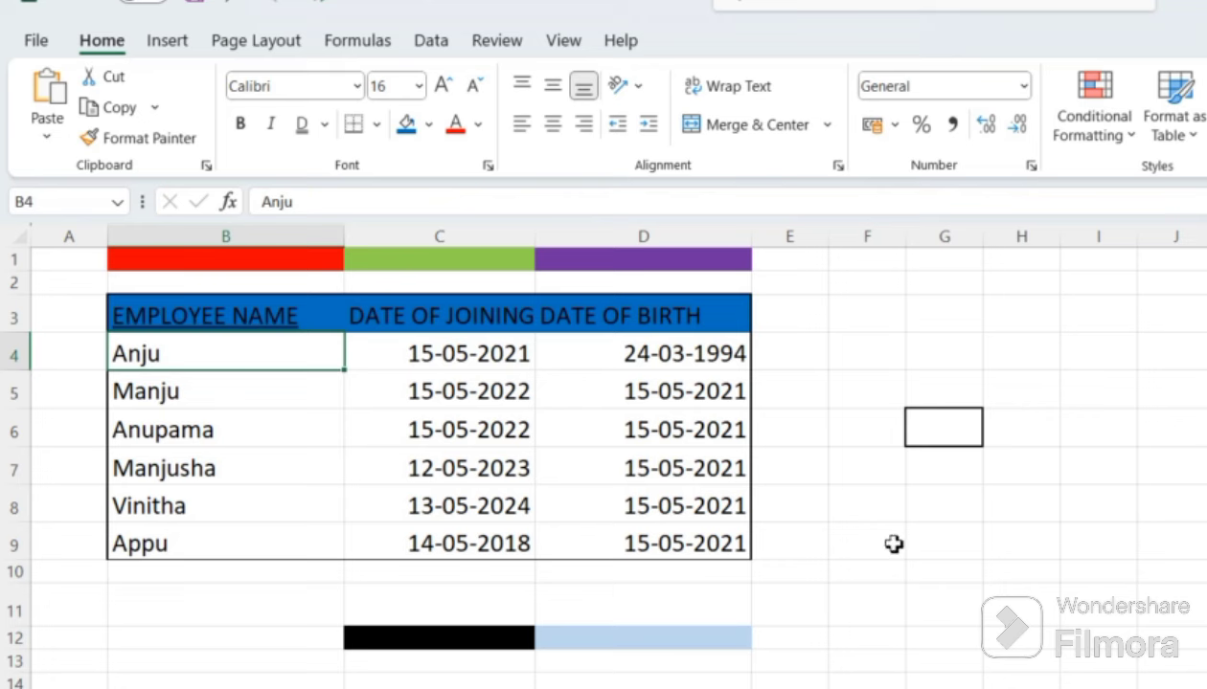
# Fill the entire employee table, B3:D9, with the standard yellow color
pyautogui.click(267, 319)
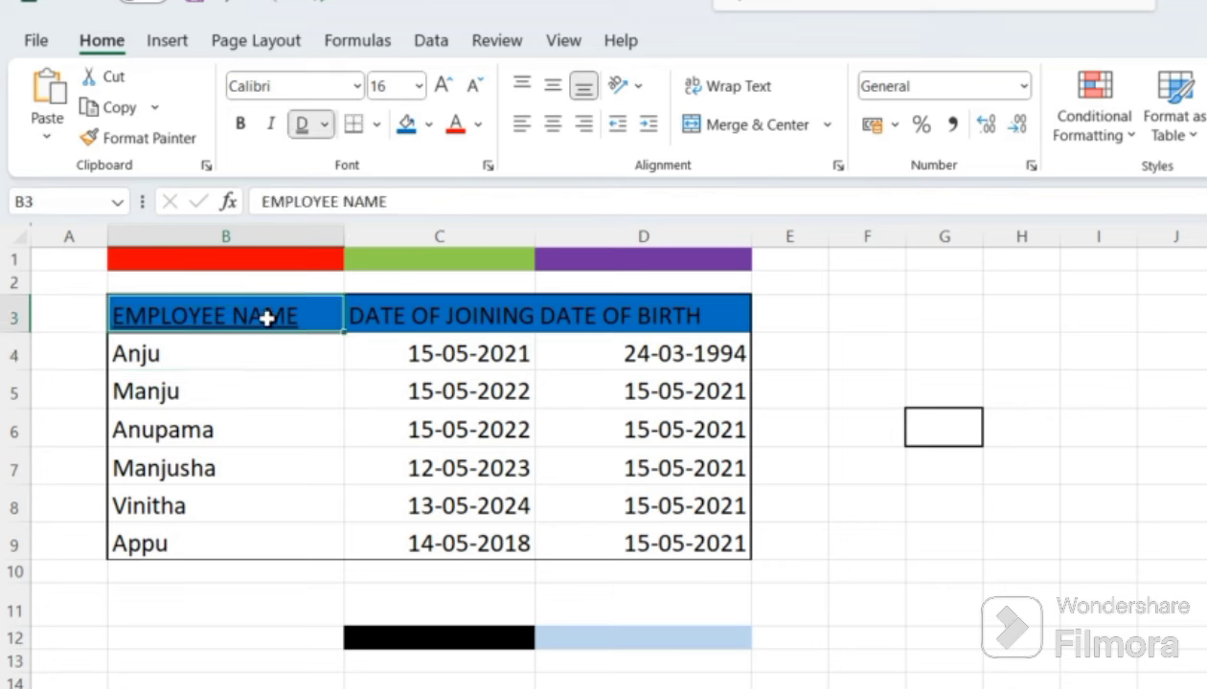
pyautogui.hotkey('ctrl', 'a')
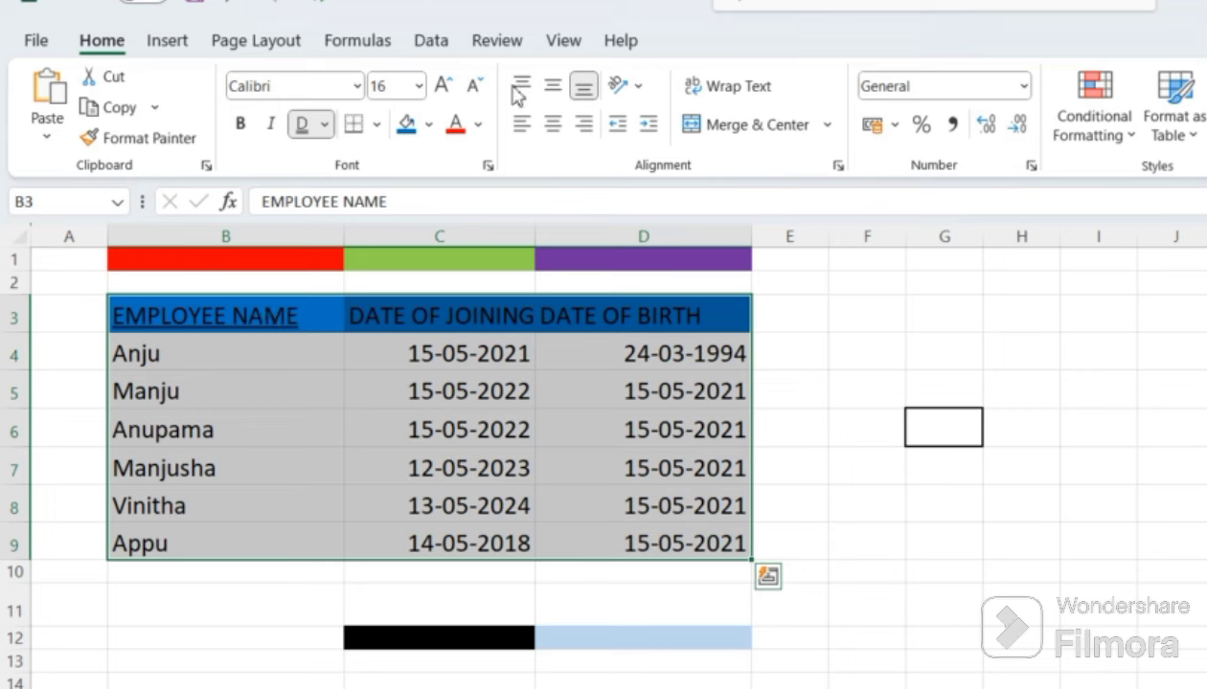
pyautogui.click(429, 125)
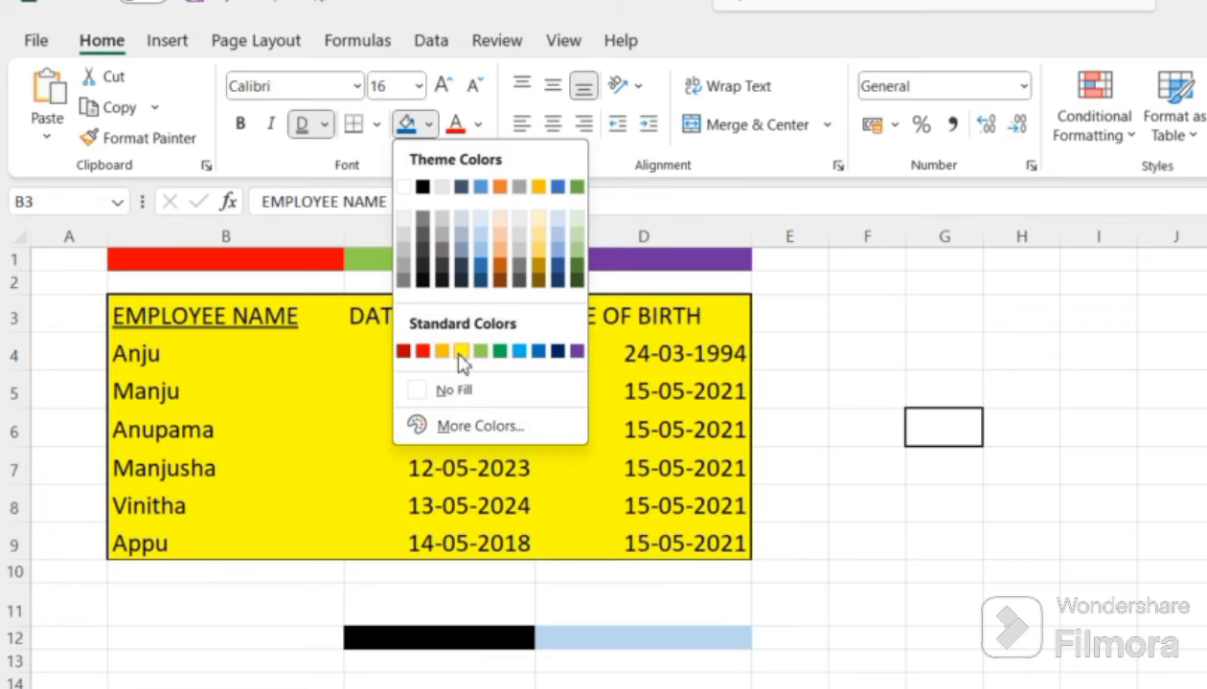
pyautogui.click(460, 352)
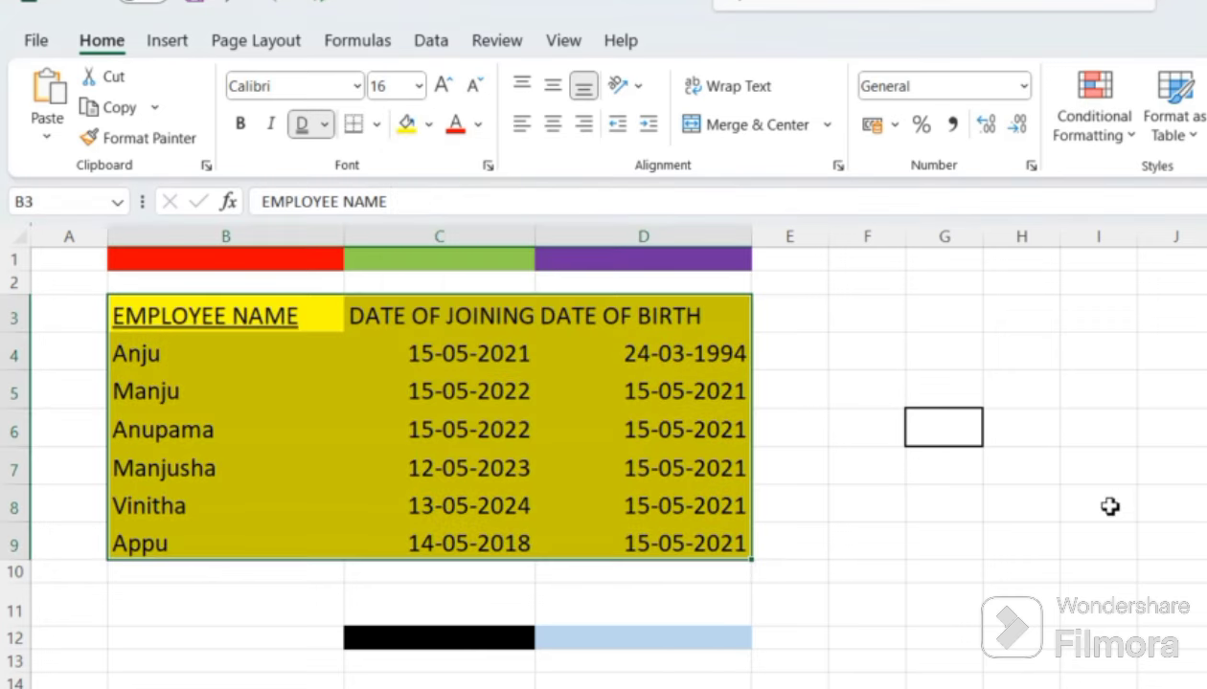
# Undo the recent fills on the employee table, its header cells, cells B1 to D1 and cell D12
pyautogui.hotkey('ctrl', 'z')
pyautogui.hotkey('ctrl', 'z')
pyautogui.hotkey('ctrl', 'z')
pyautogui.hotkey('ctrl', 'z')
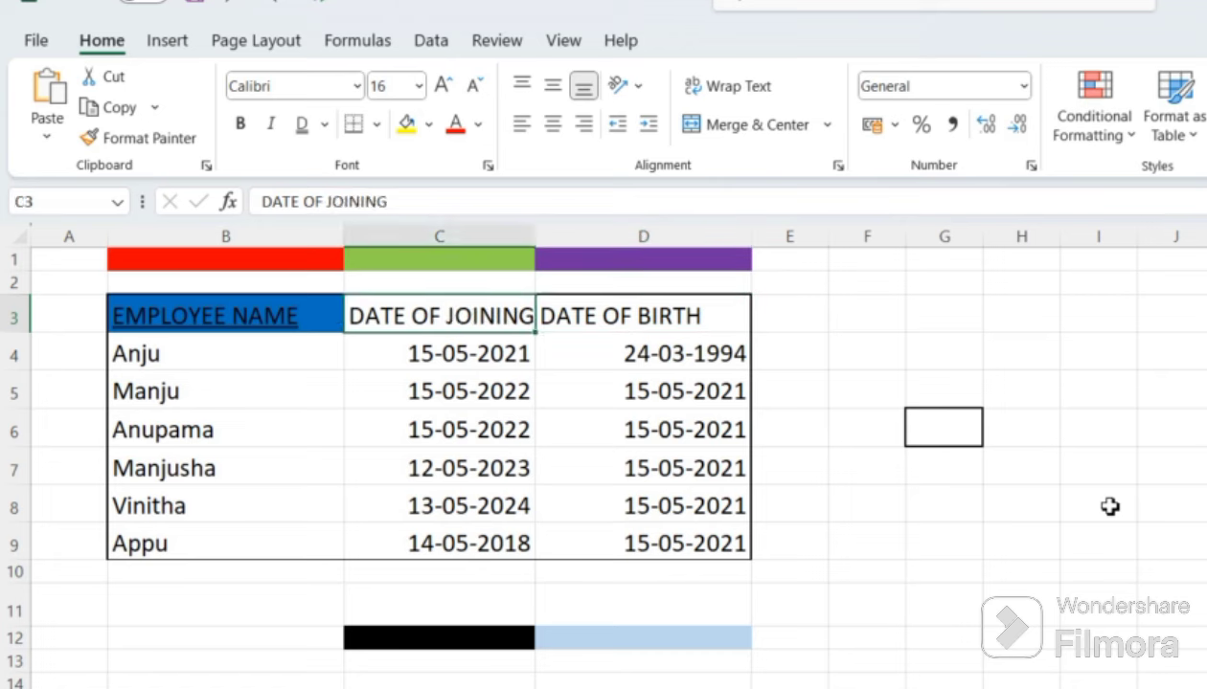
pyautogui.hotkey('ctrl', 'z')
pyautogui.hotkey('ctrl', 'z')
pyautogui.hotkey('ctrl', 'z')
pyautogui.hotkey('ctrl', 'z')
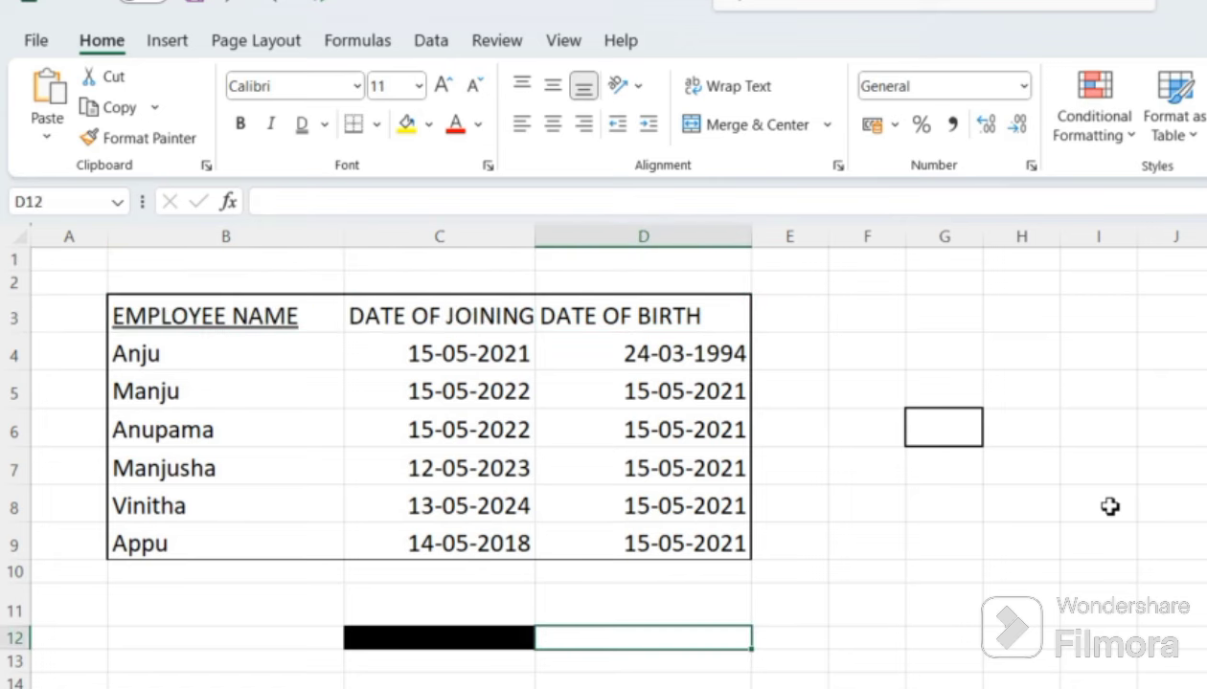
pyautogui.click(297, 324)
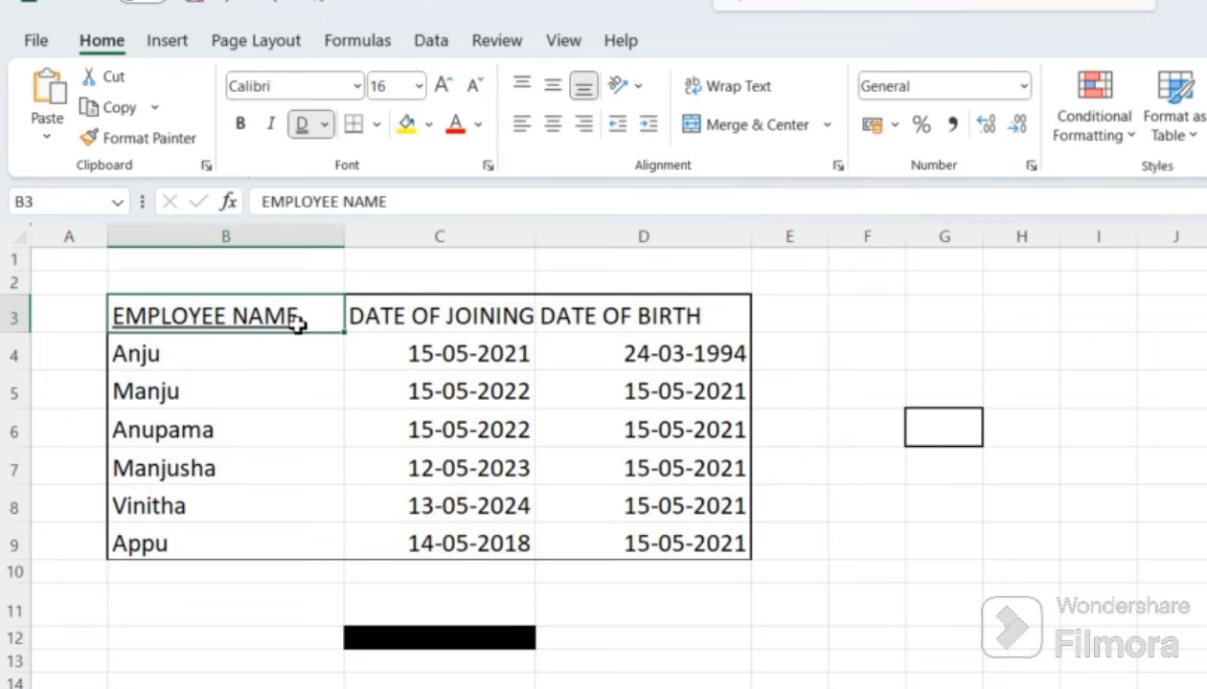
pyautogui.click(445, 316)
pyautogui.click(282, 317)
pyautogui.click(429, 125)
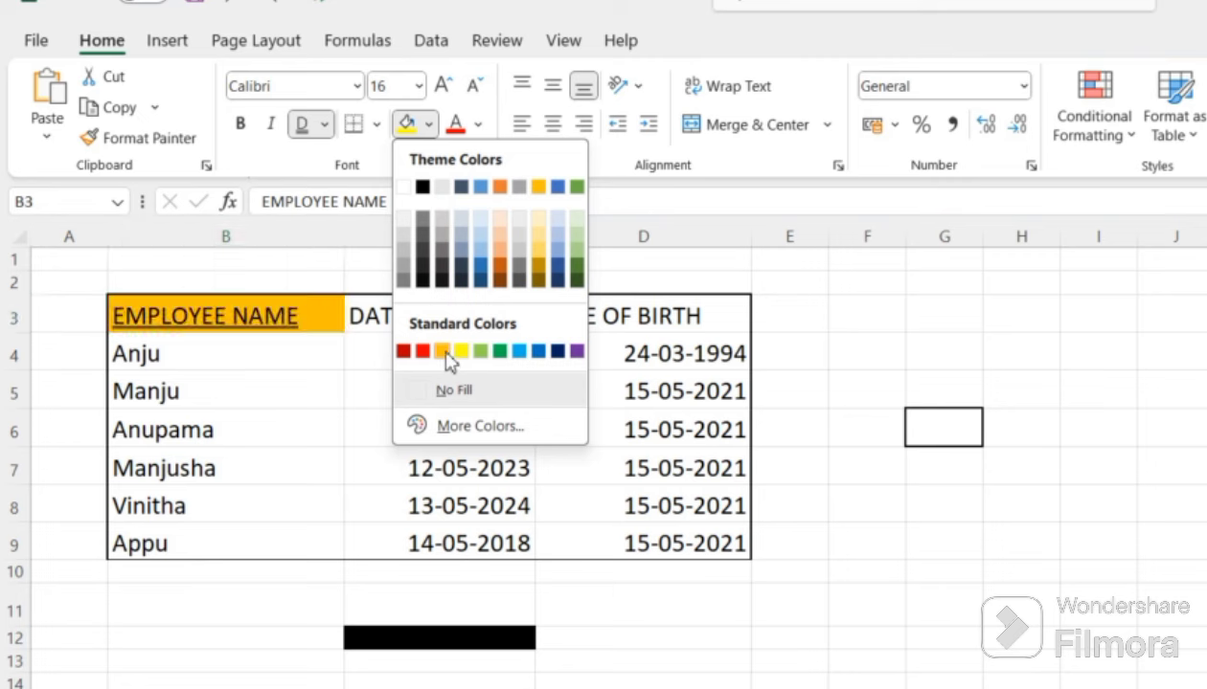
pyautogui.click(209, 305)
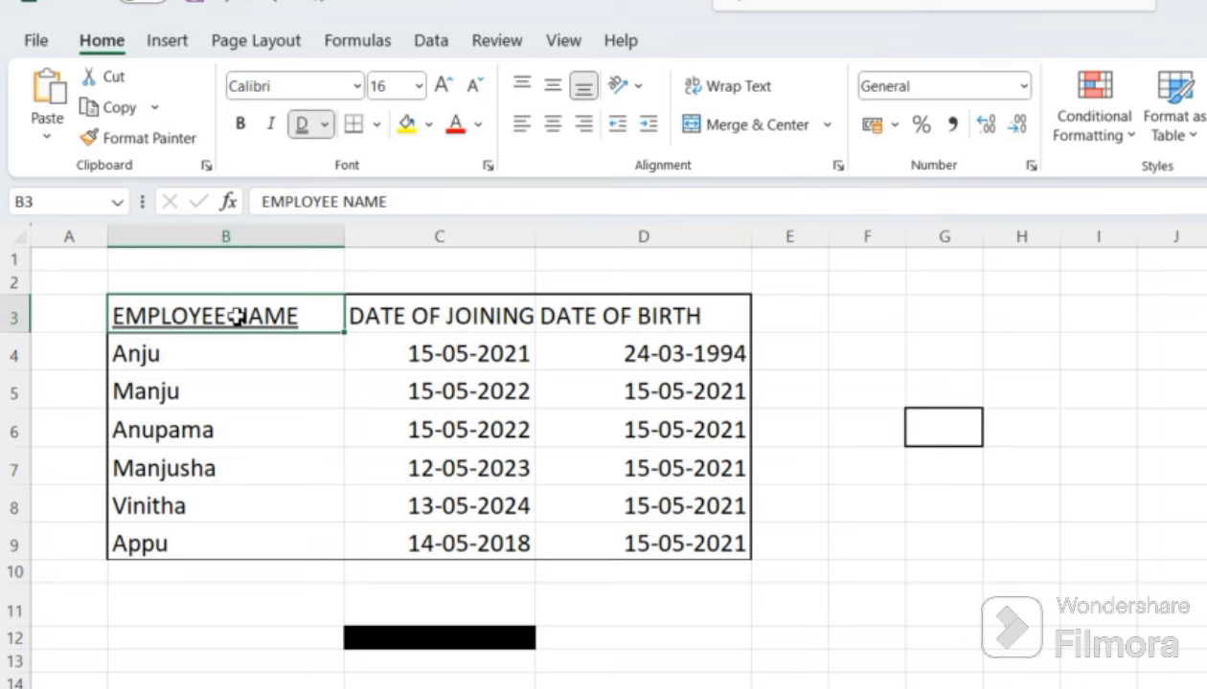
# Fill the entire employee table with the standard light blue color
pyautogui.hotkey('ctrl', 'a')
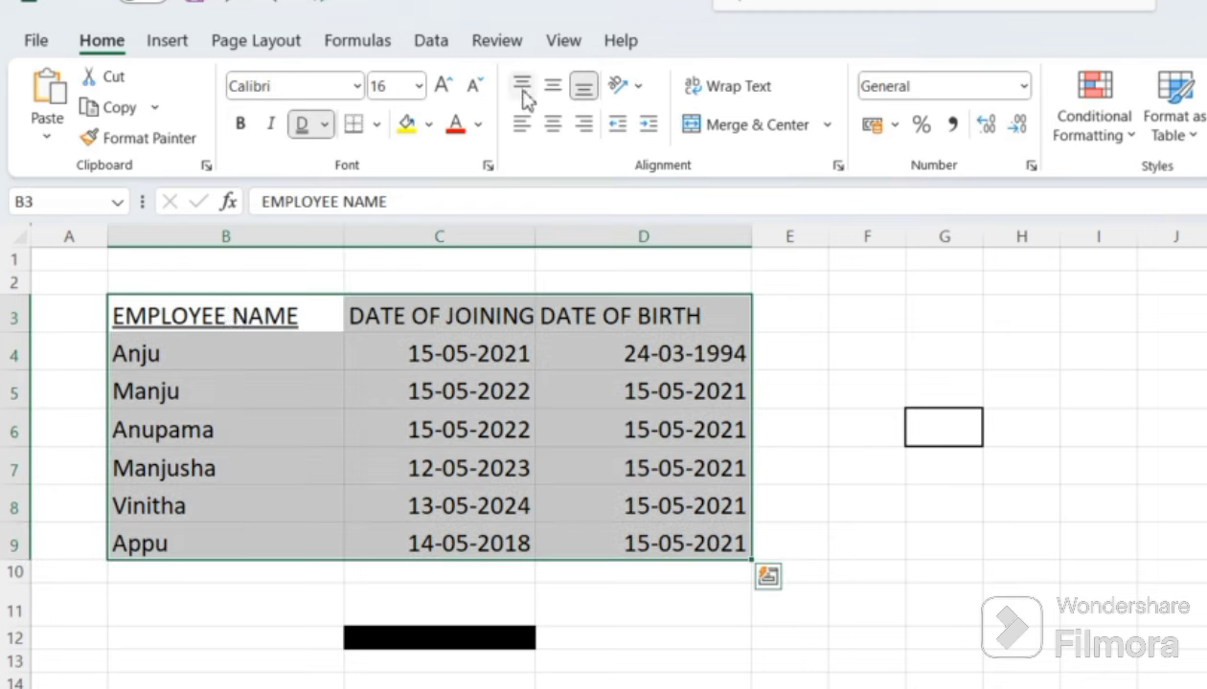
pyautogui.click(429, 125)
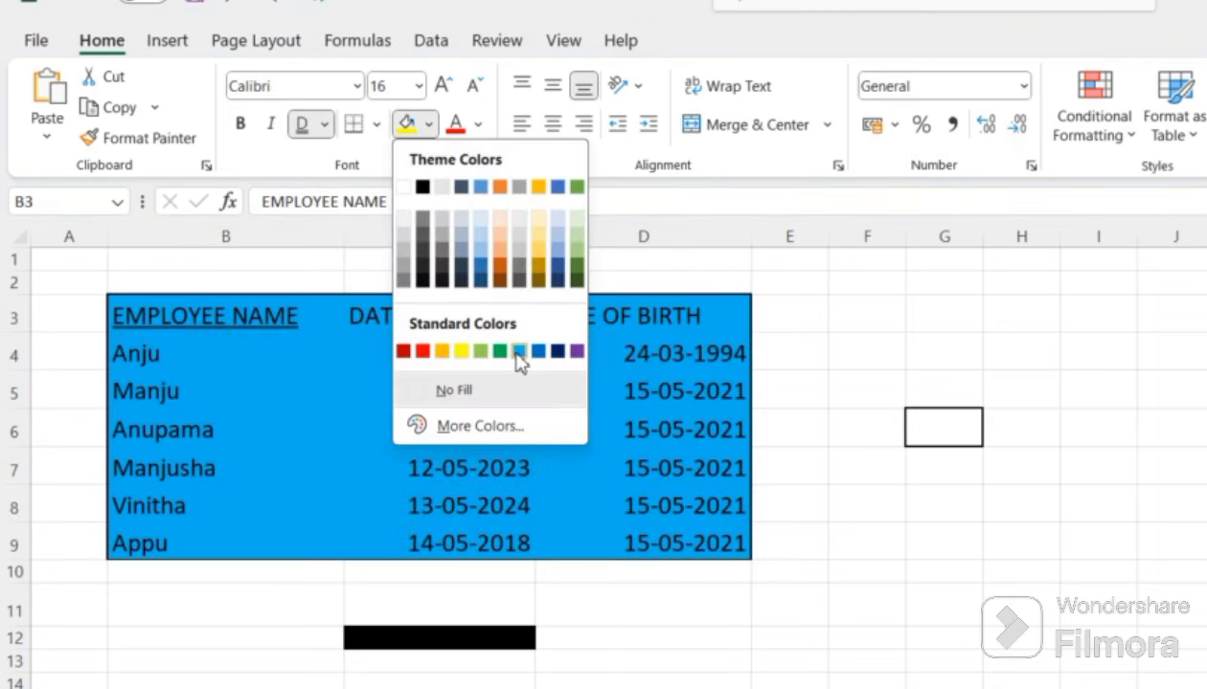
pyautogui.click(518, 352)
pyautogui.click(714, 634)
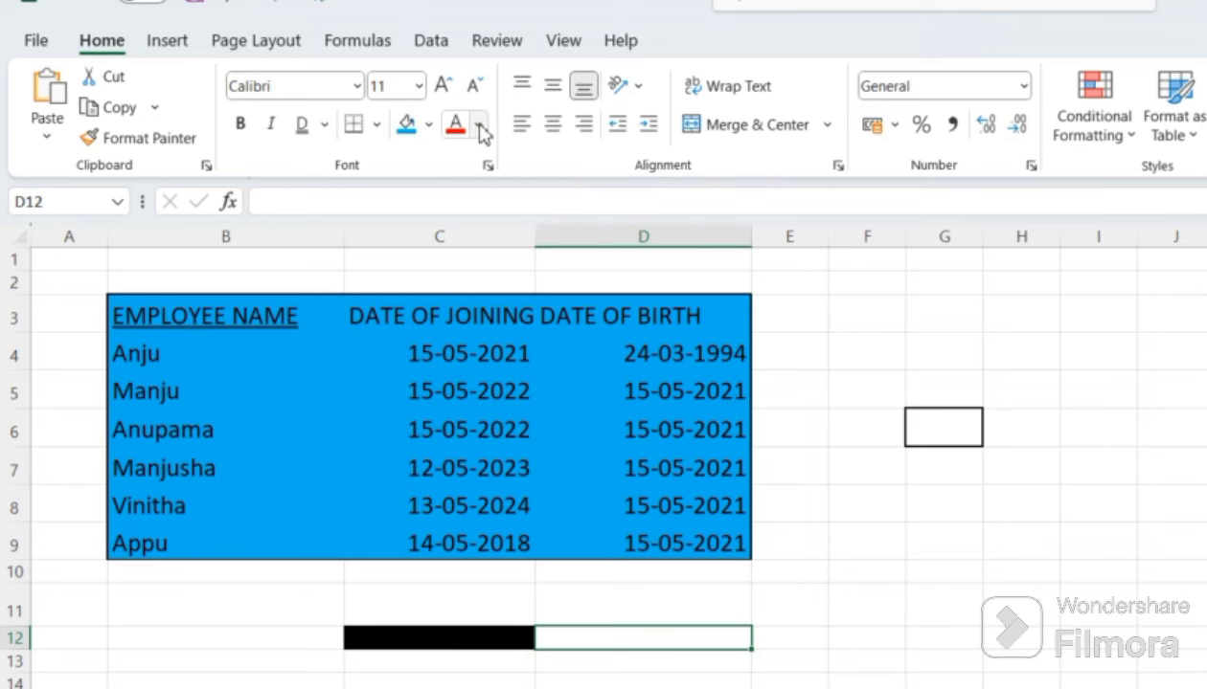
# Undo the light blue fill on the employee table
pyautogui.click(273, 311)
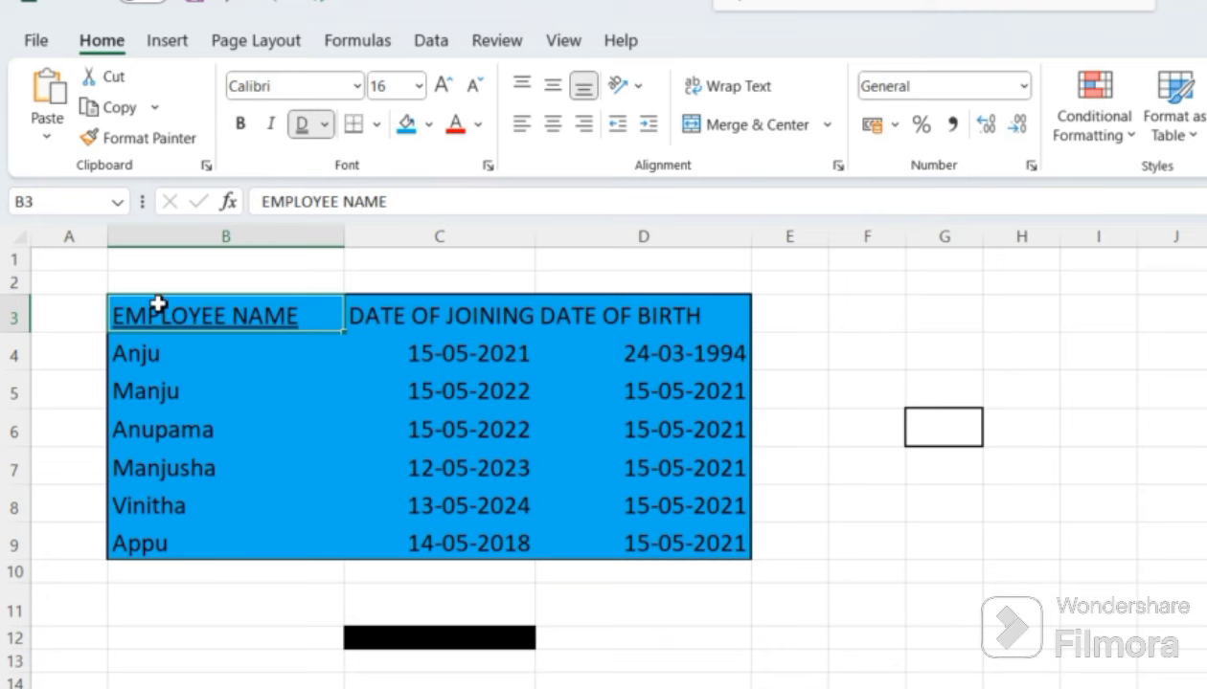
pyautogui.hotkey('ctrl', 'a')
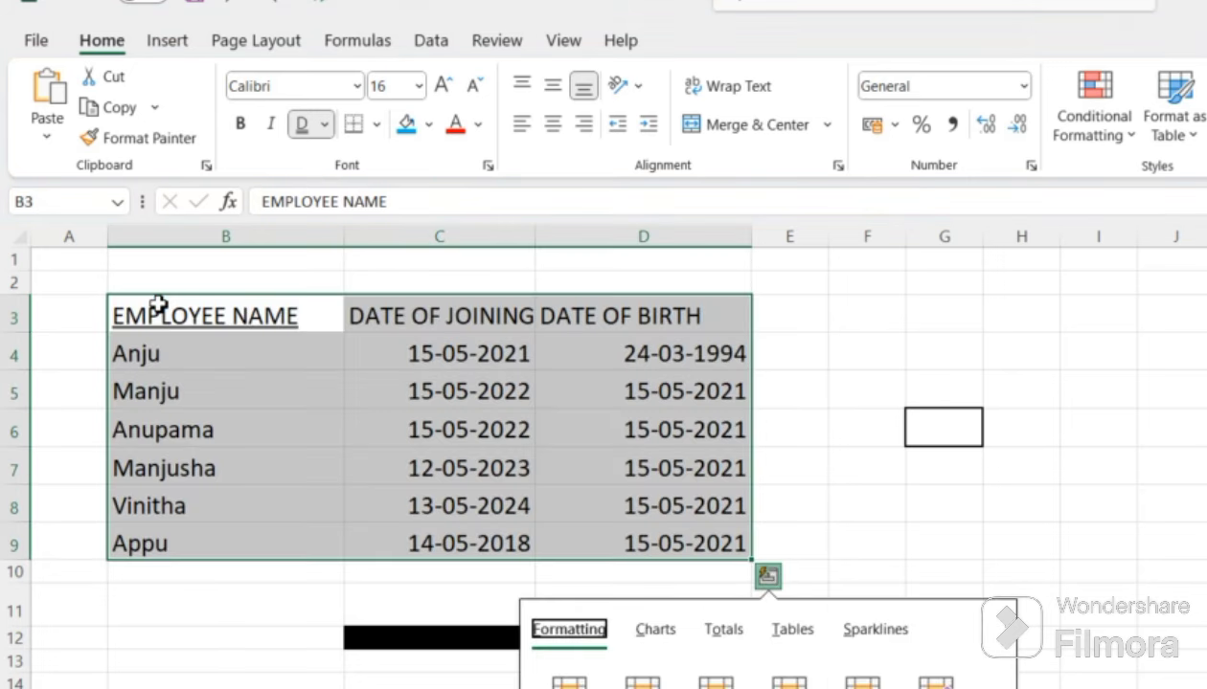
pyautogui.click(831, 500)
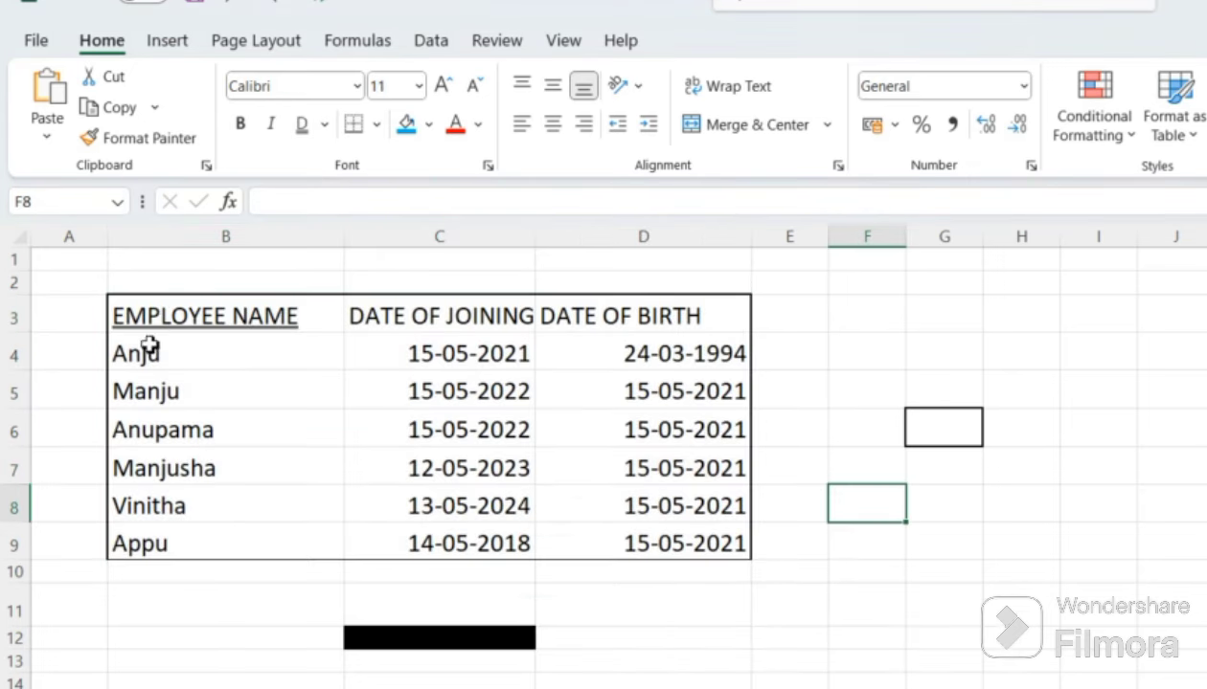
# Set the font color of the EMPLOYEE NAME header in B3 to standard red
pyautogui.click(130, 313)
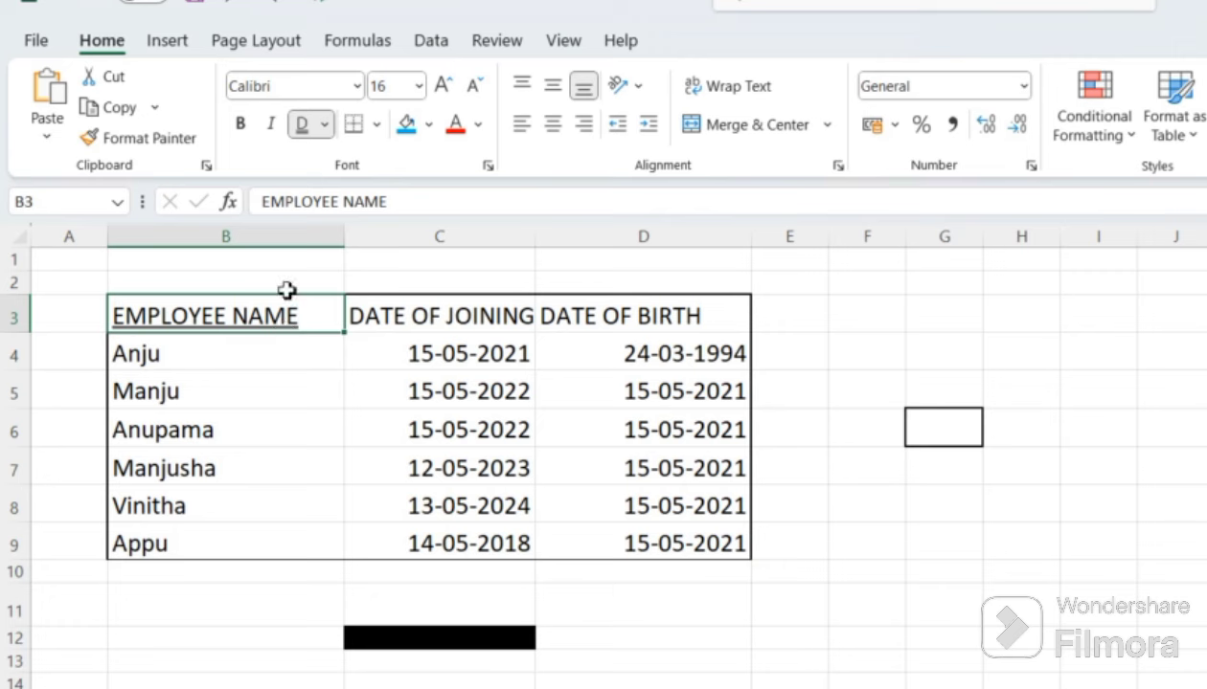
pyautogui.click(463, 314)
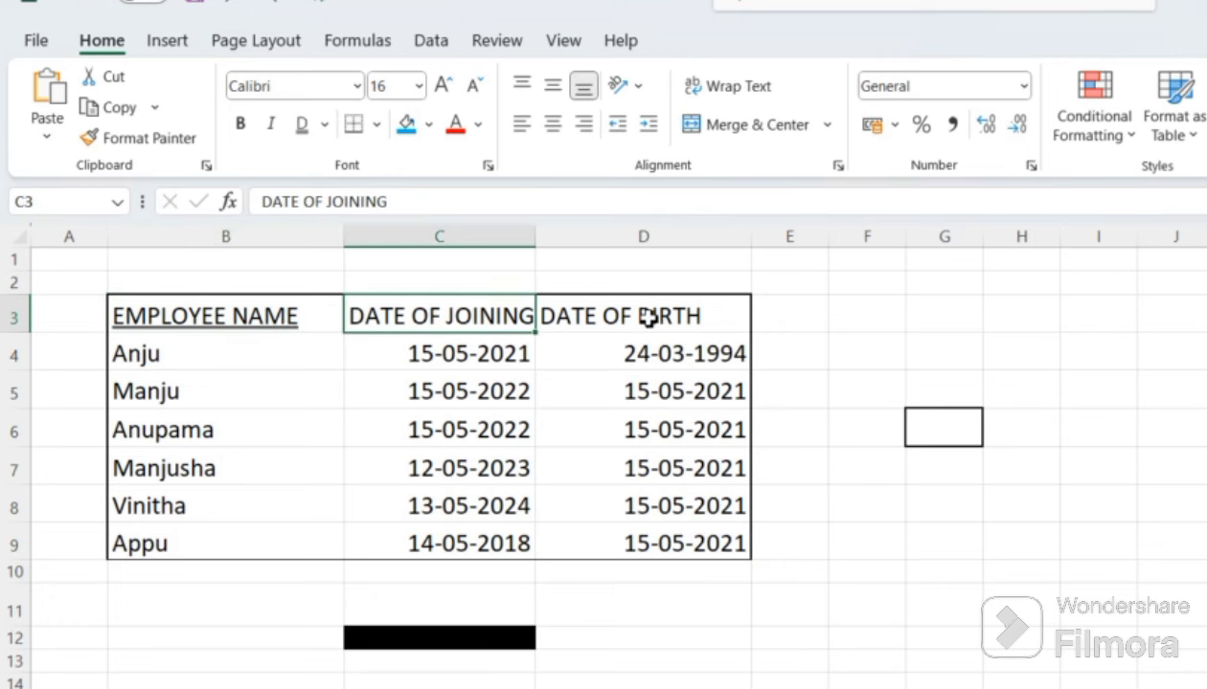
pyautogui.click(236, 313)
pyautogui.click(477, 124)
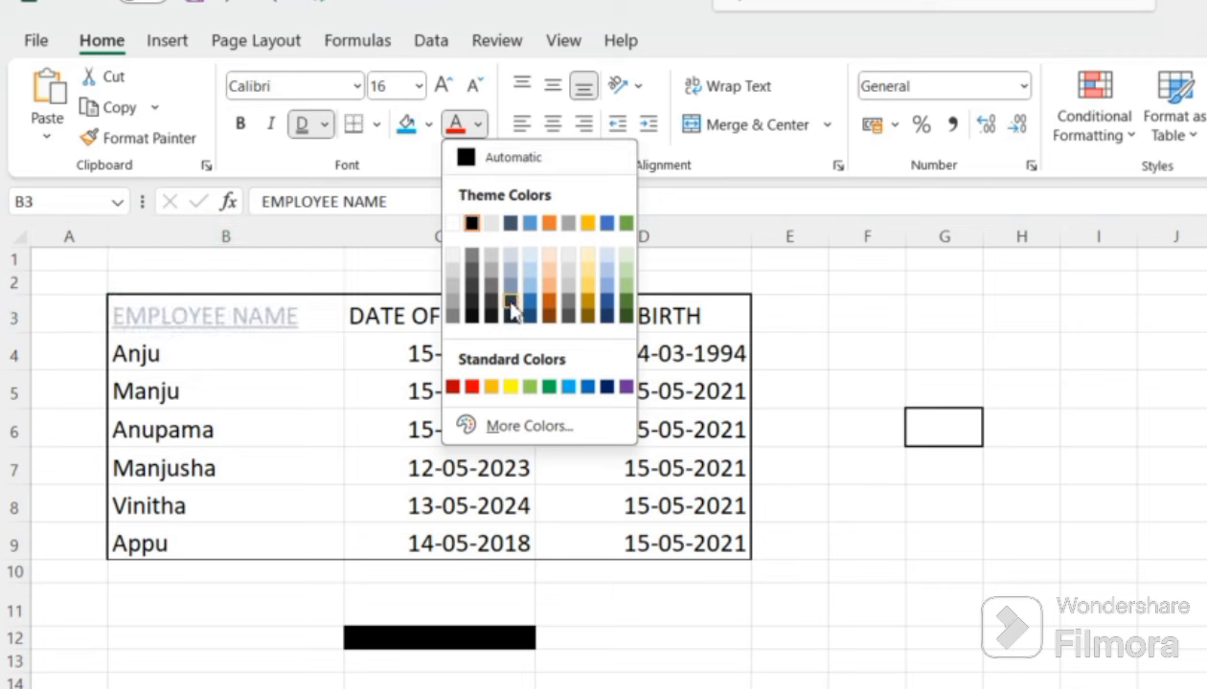
pyautogui.click(203, 276)
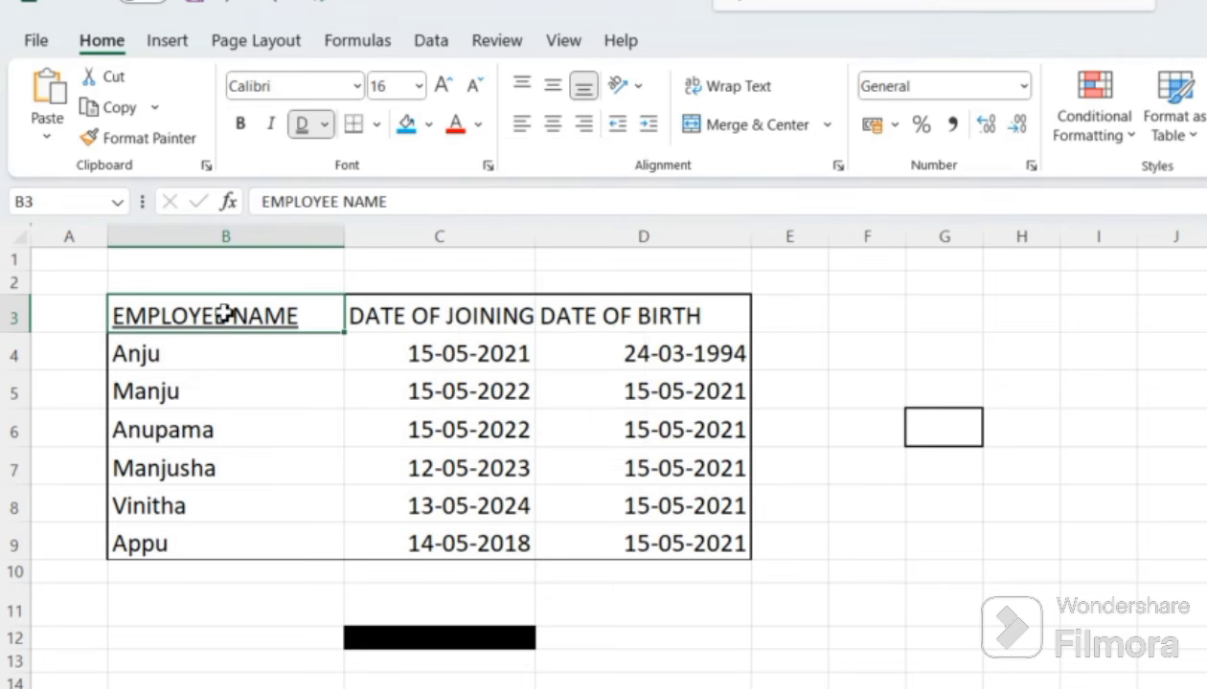
pyautogui.click(477, 125)
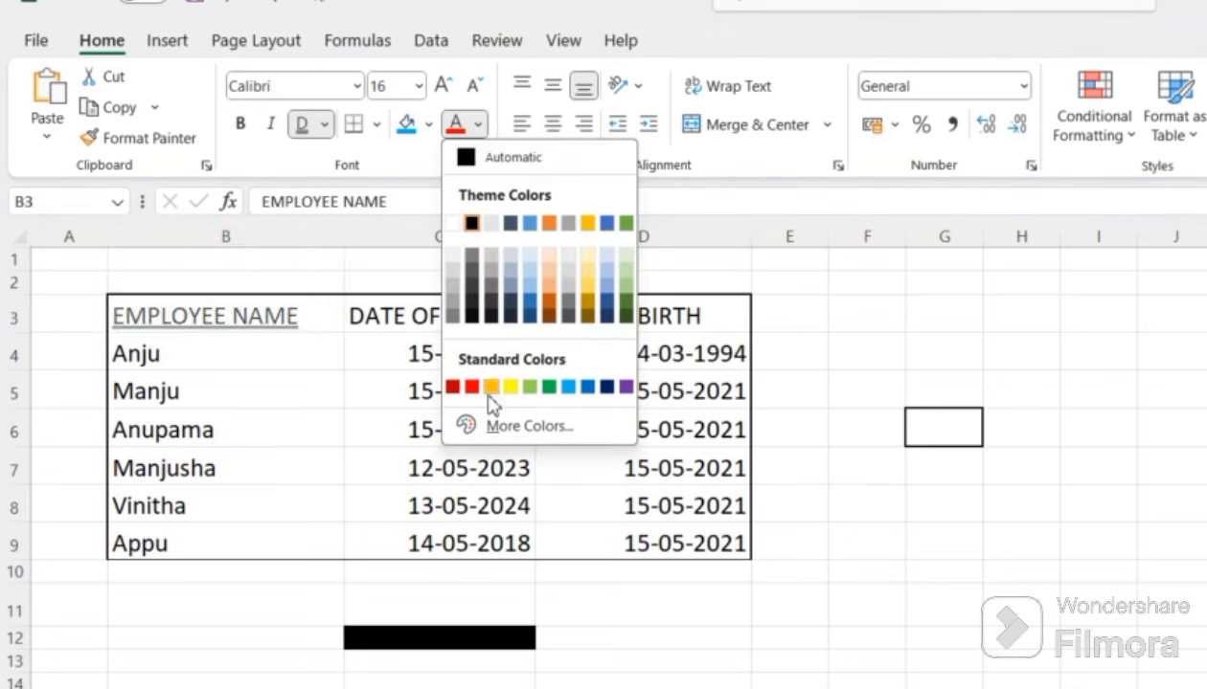
pyautogui.click(473, 386)
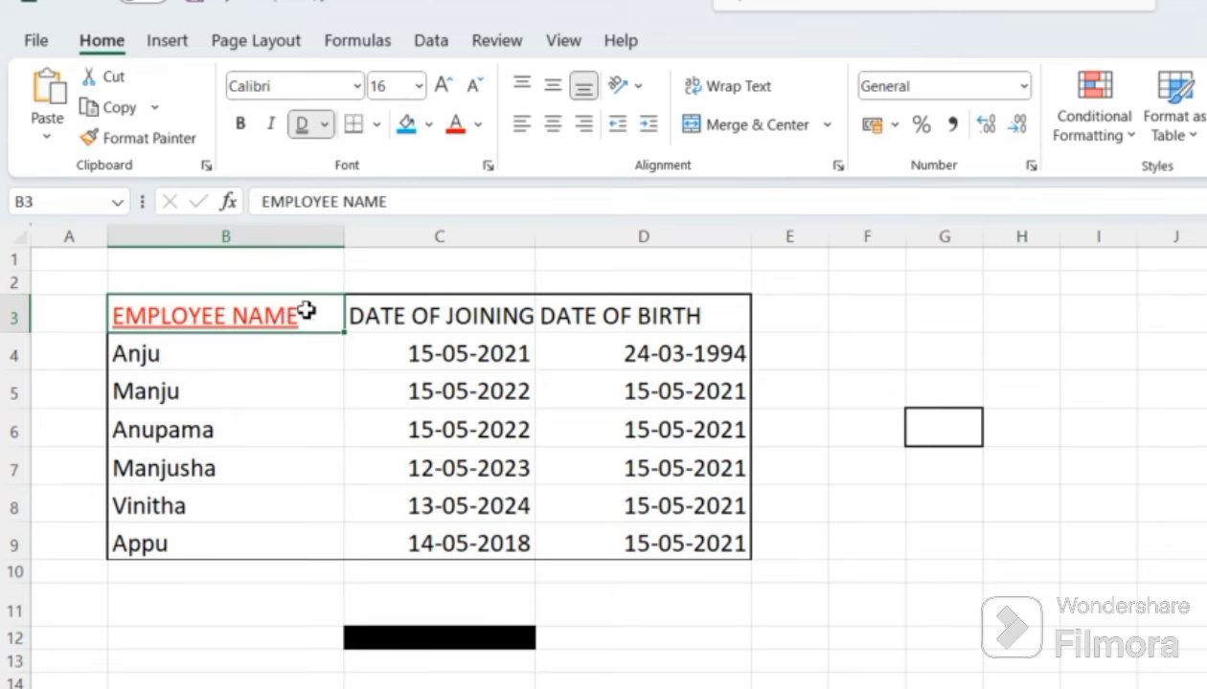
# Set the font color of the whole employee table to standard purple
pyautogui.hotkey('ctrl', 'a')
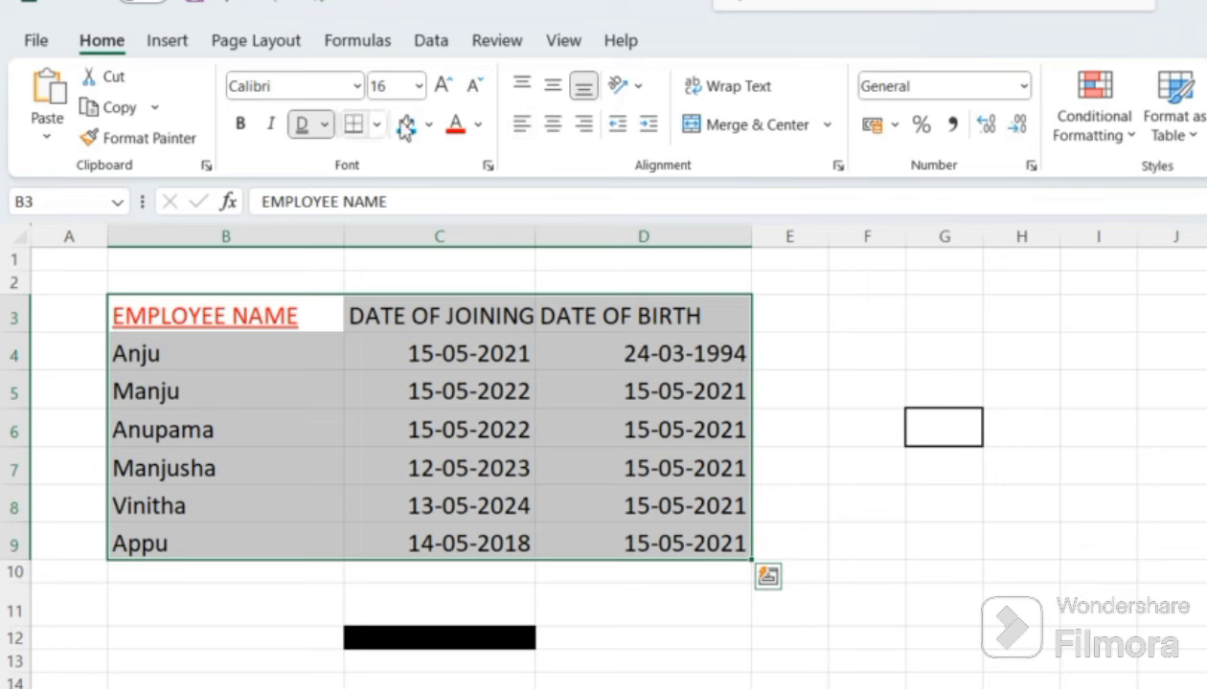
pyautogui.click(481, 126)
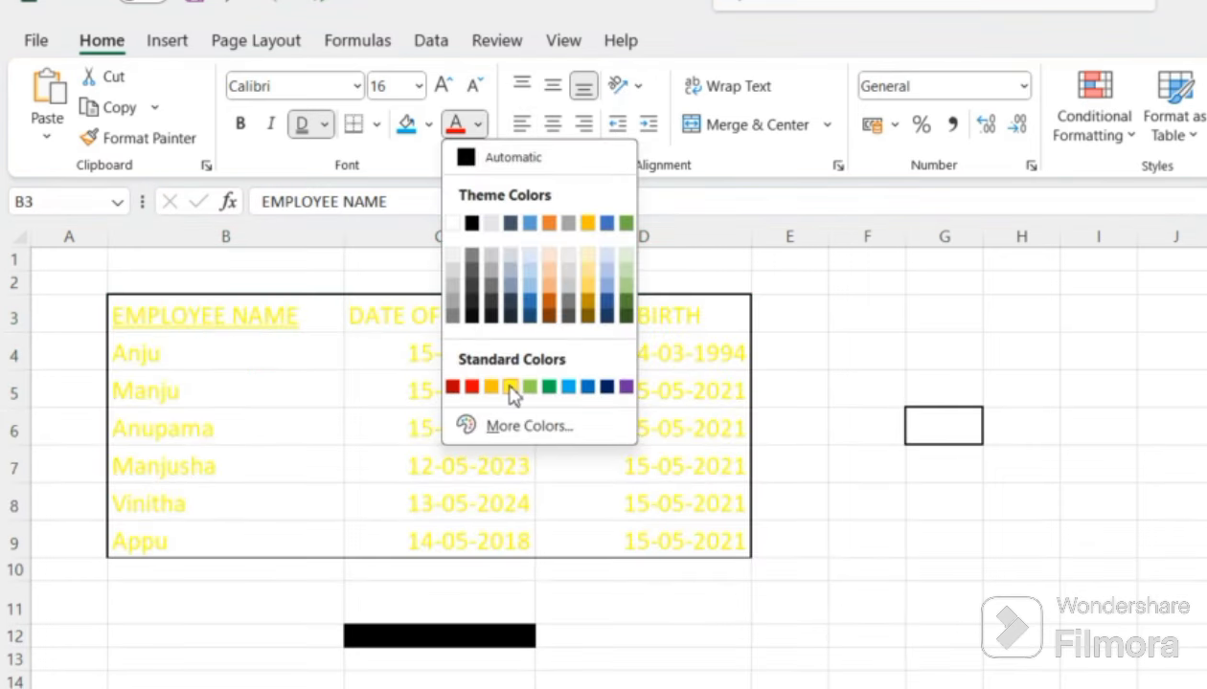
pyautogui.click(626, 387)
pyautogui.click(805, 463)
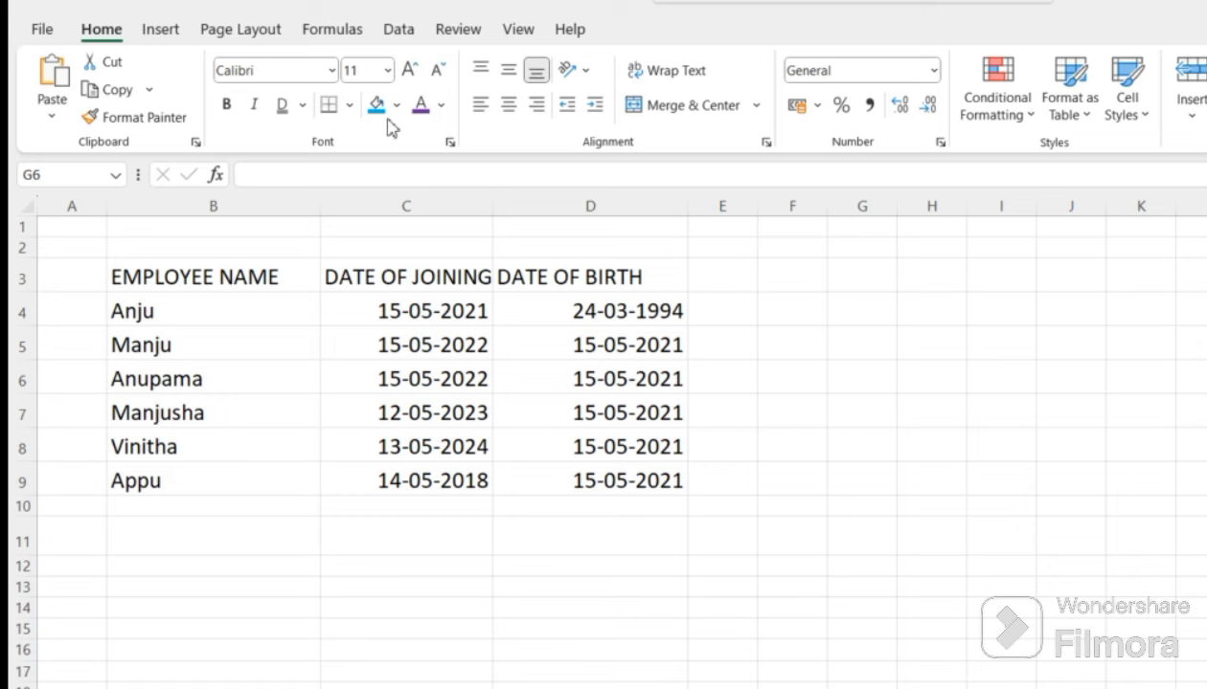
# Change the font of the EMPLOYEE NAME header in B3 to Algerian
pyautogui.click(331, 70)
pyautogui.click(331, 71)
pyautogui.click(246, 272)
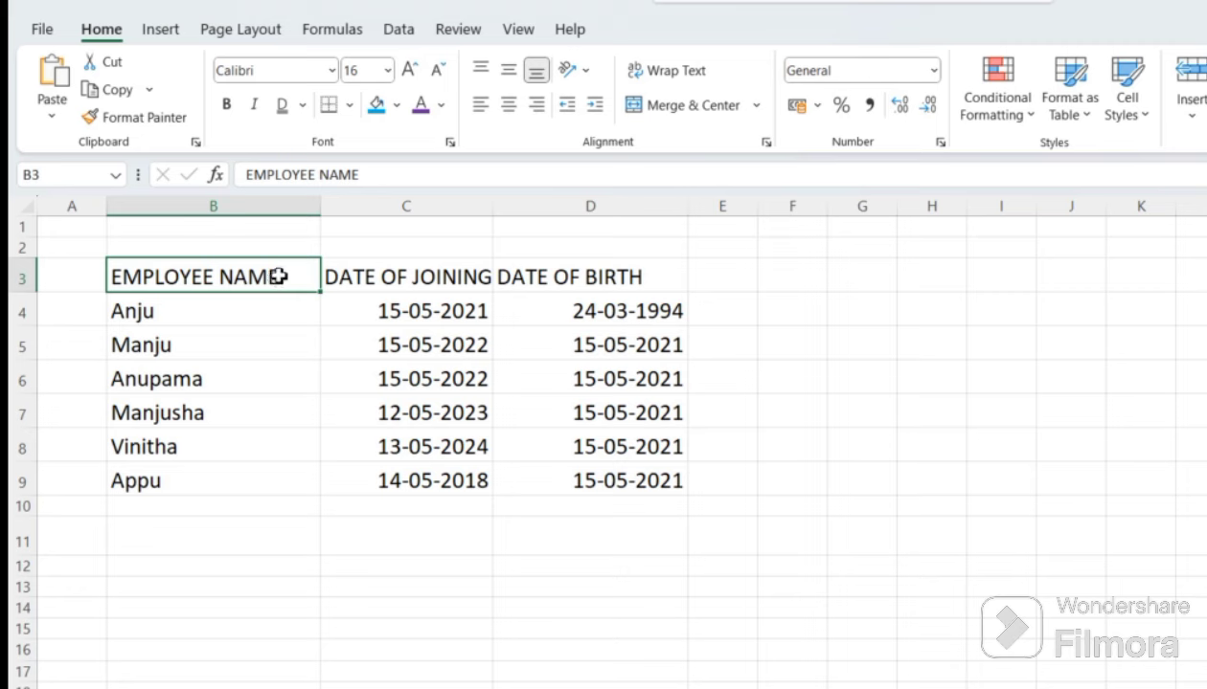
pyautogui.click(332, 71)
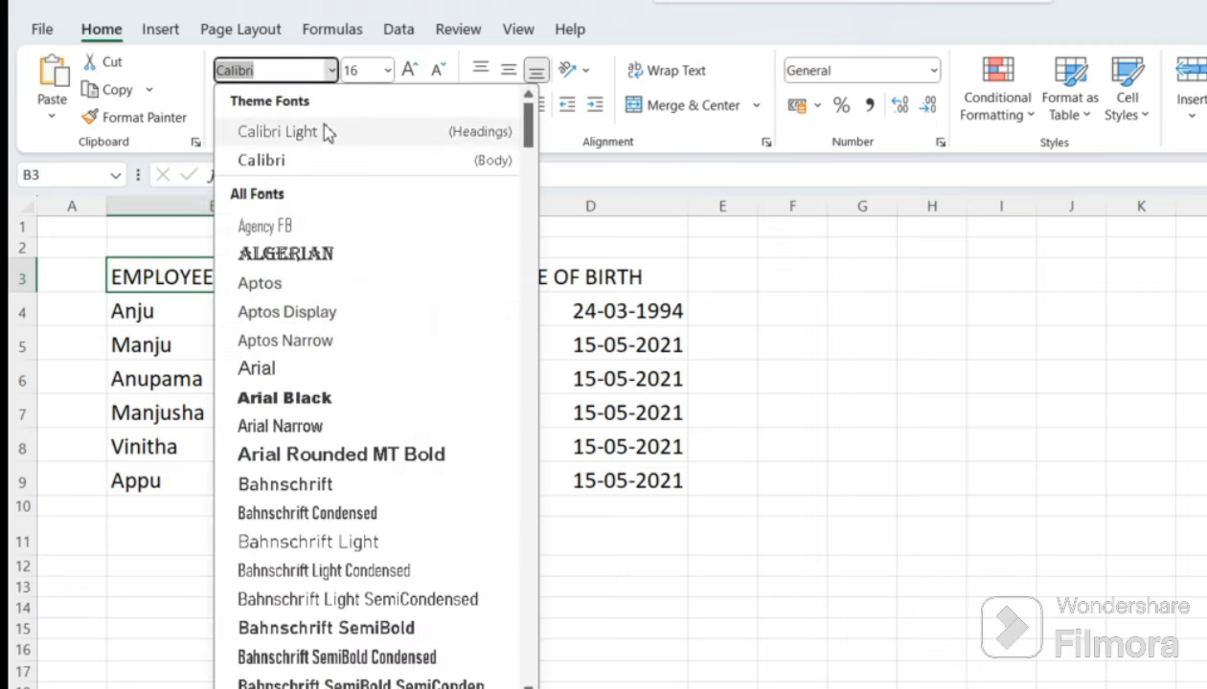
pyautogui.click(304, 257)
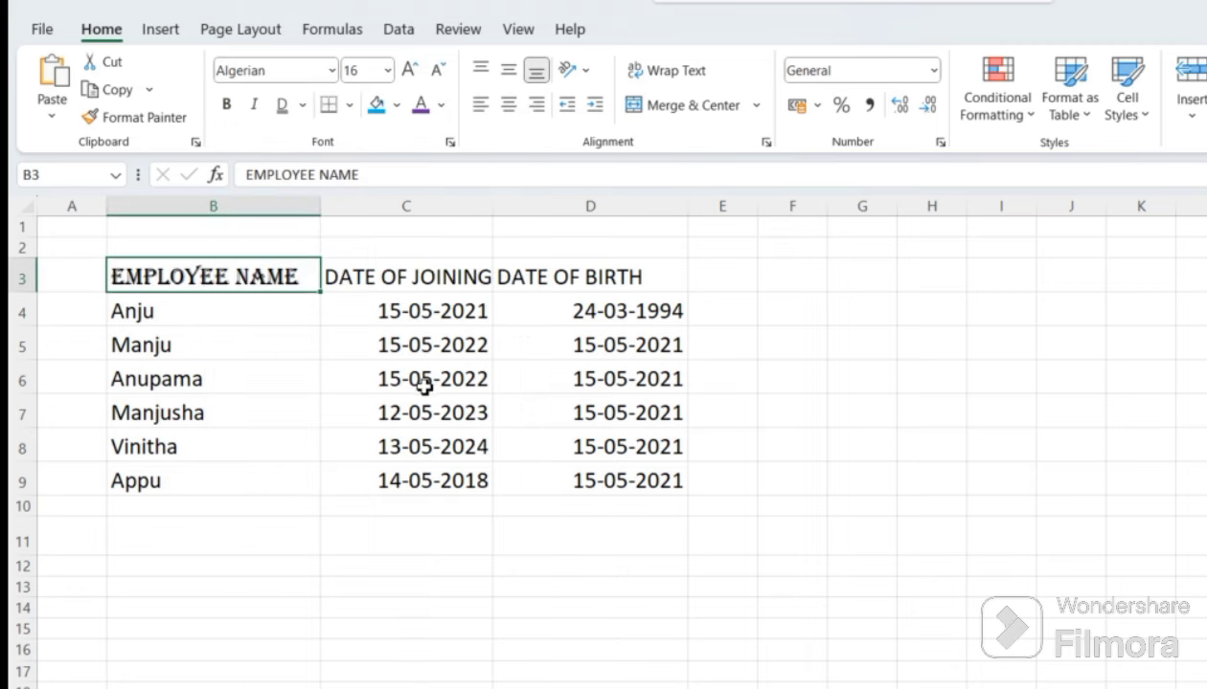
# Compare the font of the EMPLOYEE NAME header with the fonts of the employee name cells below it
pyautogui.click(287, 400)
pyautogui.click(220, 322)
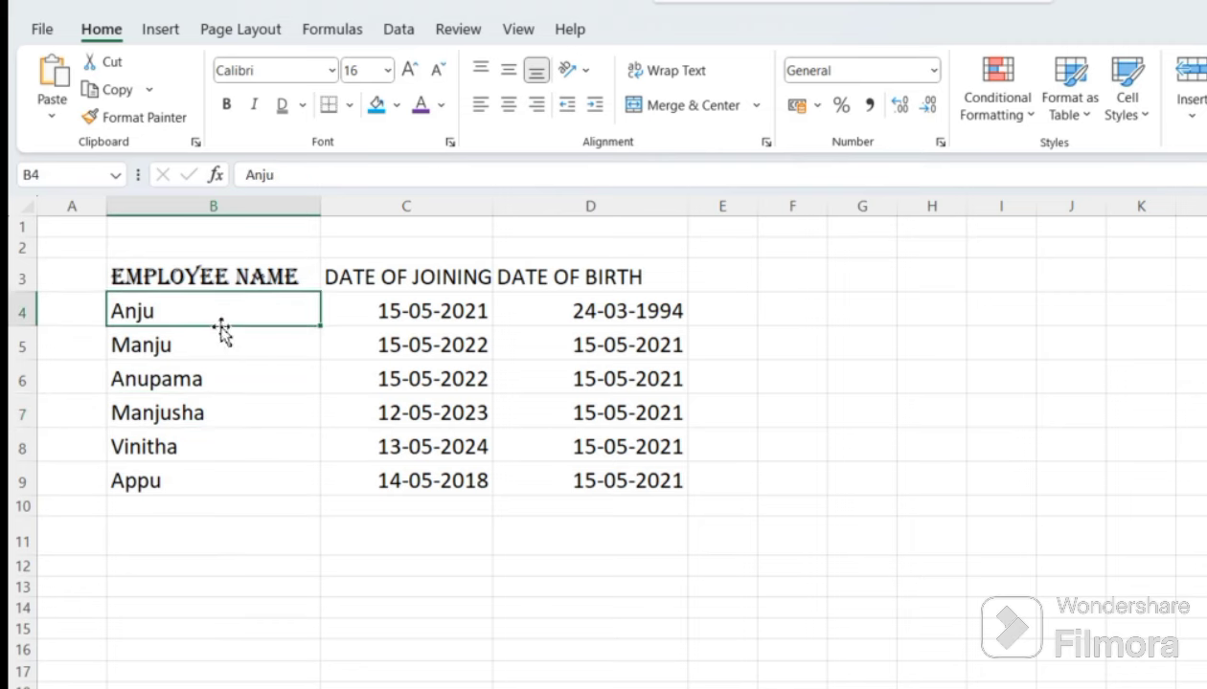
pyautogui.click(174, 274)
pyautogui.click(168, 310)
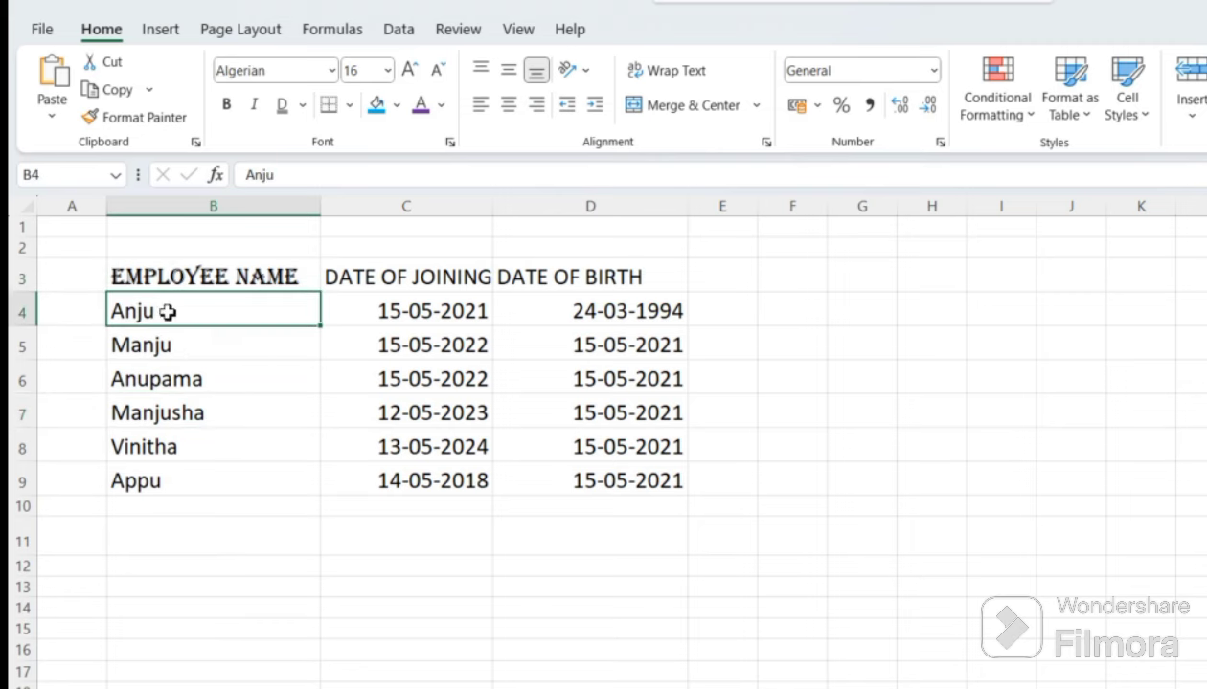
pyautogui.click(173, 342)
pyautogui.click(182, 402)
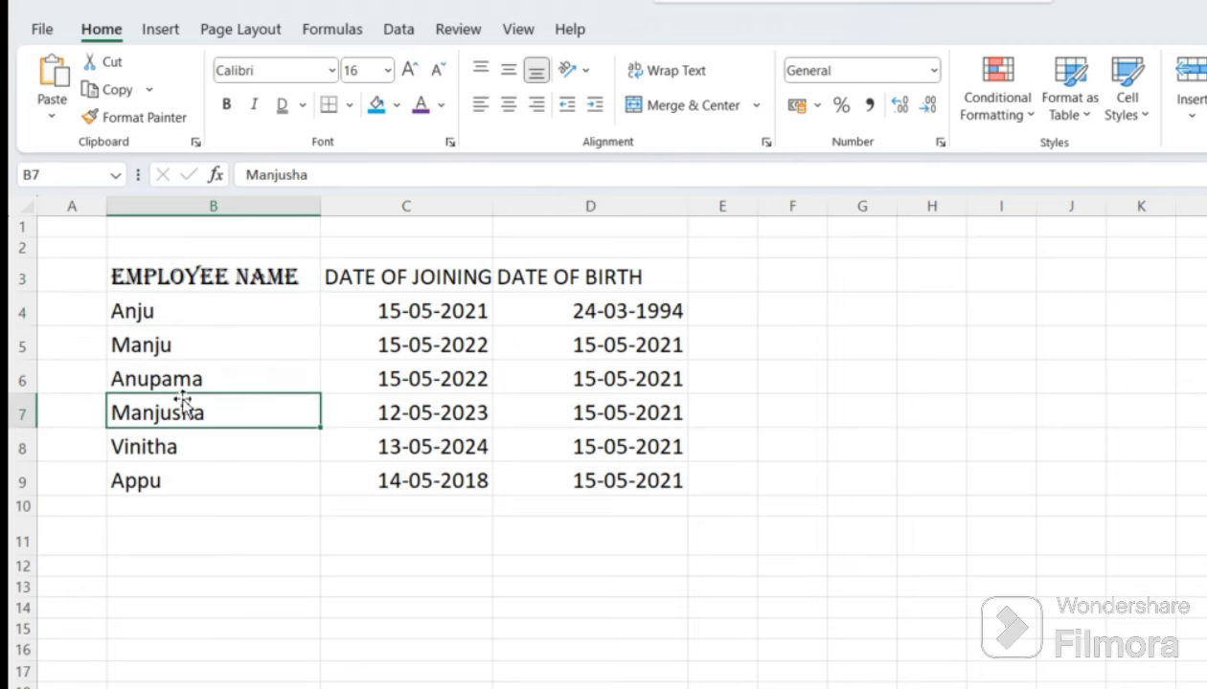
pyautogui.click(331, 70)
pyautogui.scroll(-6, 297, 393)
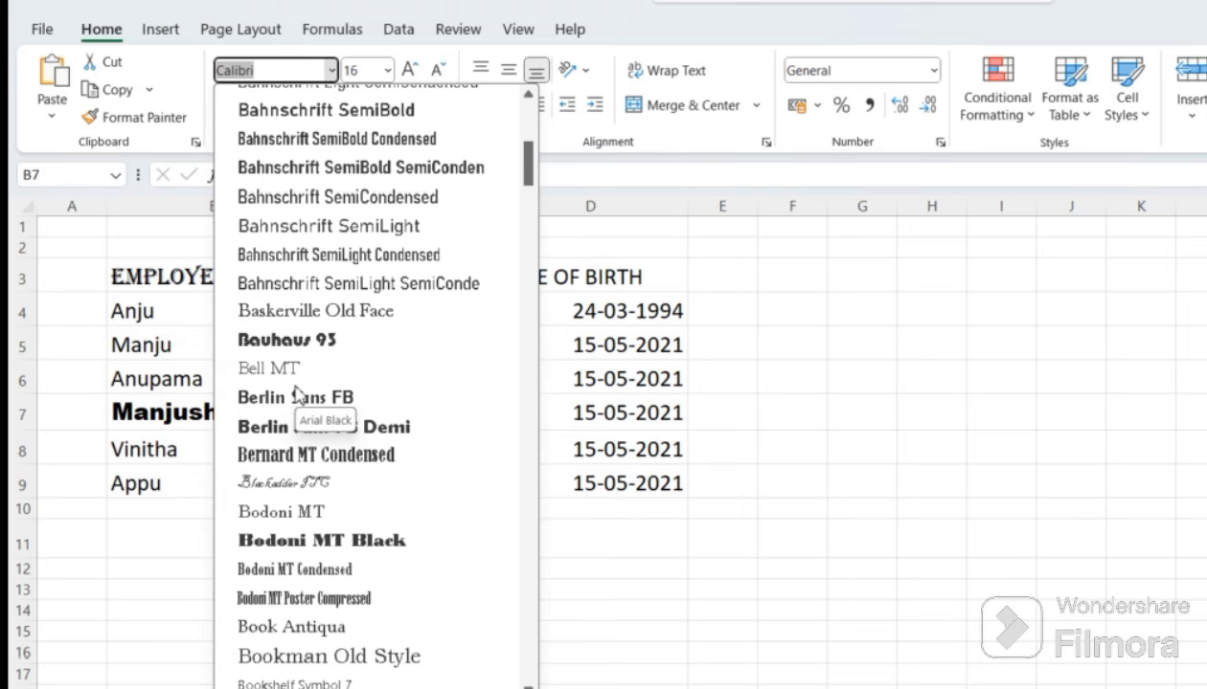
pyautogui.click(175, 319)
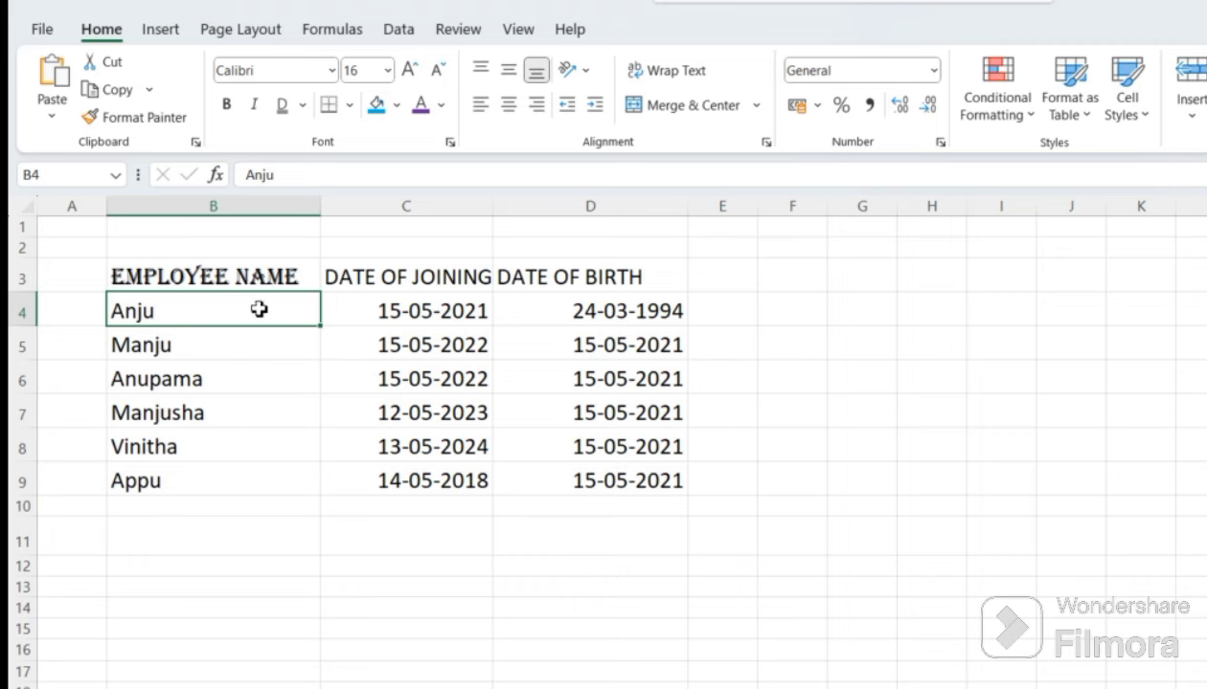
# Set the font of the employee name in B4 to Arial Black and the one in B5 to Bahnschrift Condensed
pyautogui.click(333, 70)
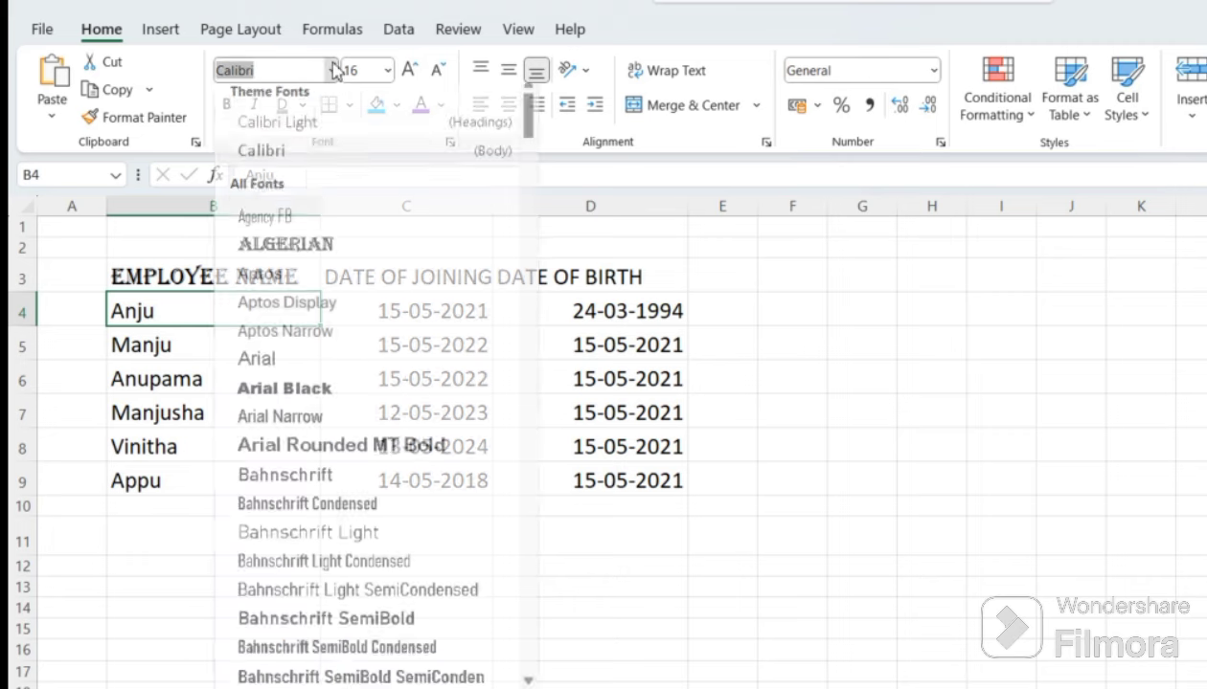
pyautogui.click(273, 402)
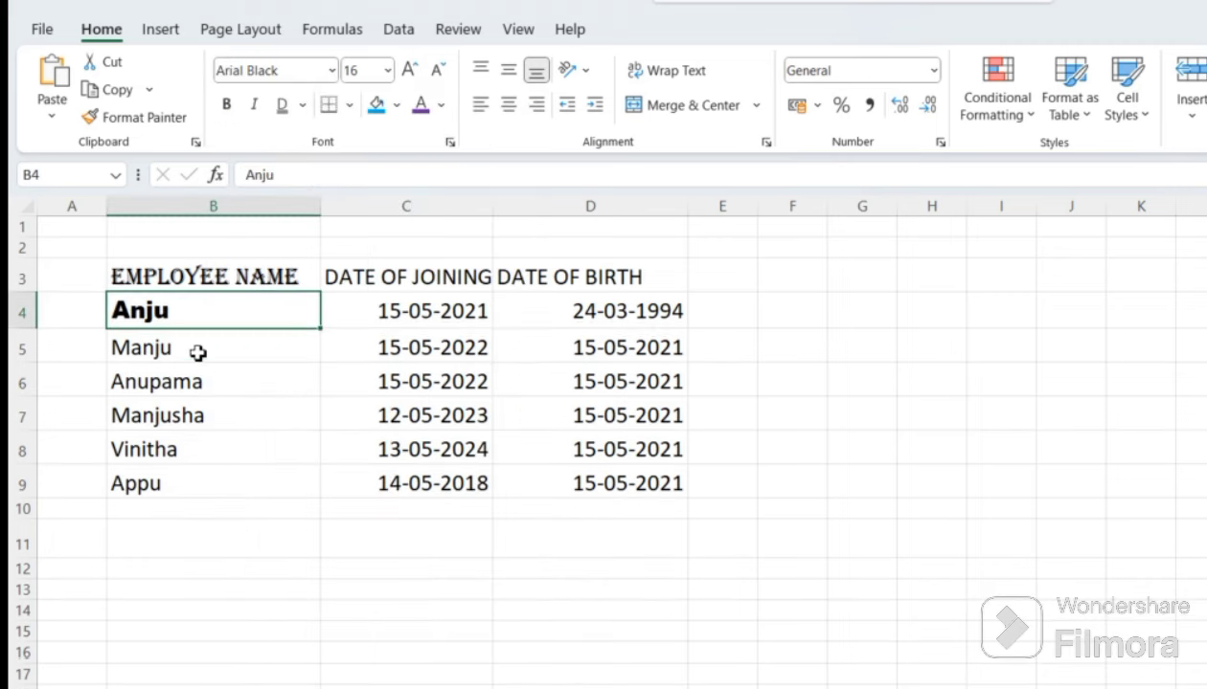
pyautogui.click(196, 351)
pyautogui.click(333, 70)
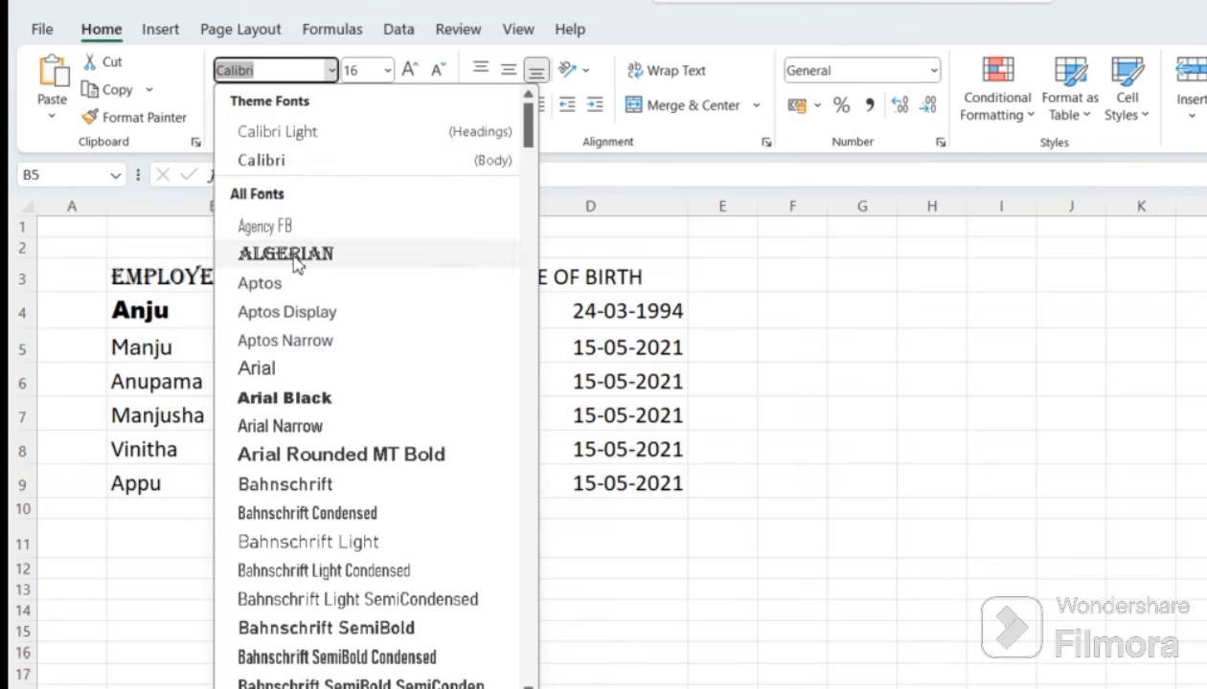
pyautogui.click(273, 509)
pyautogui.click(264, 391)
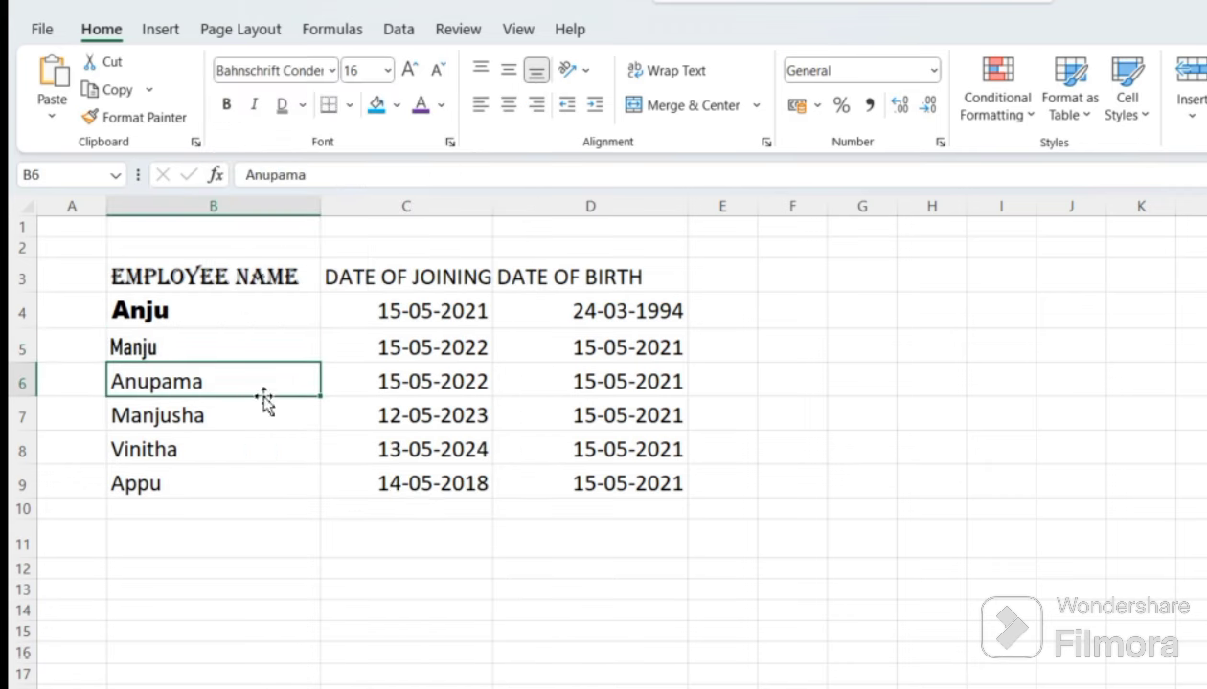
# Preview larger font sizes such as 48 on the EMPLOYEE NAME header in B3
pyautogui.click(222, 278)
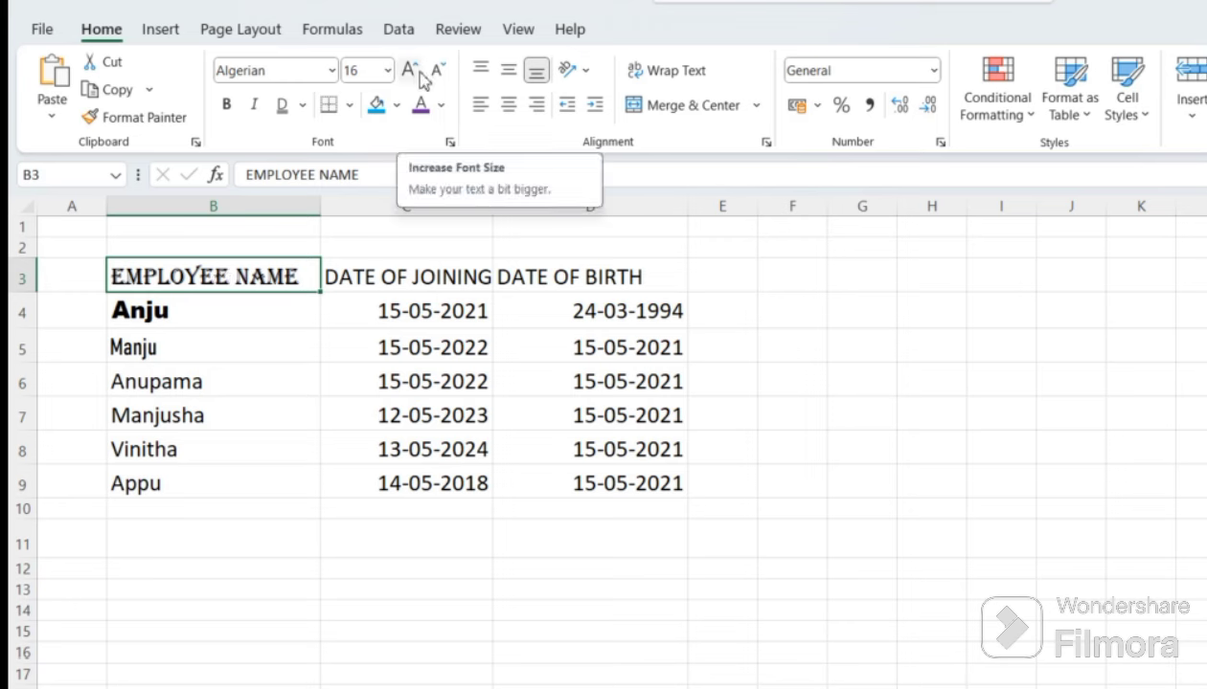
pyautogui.click(259, 324)
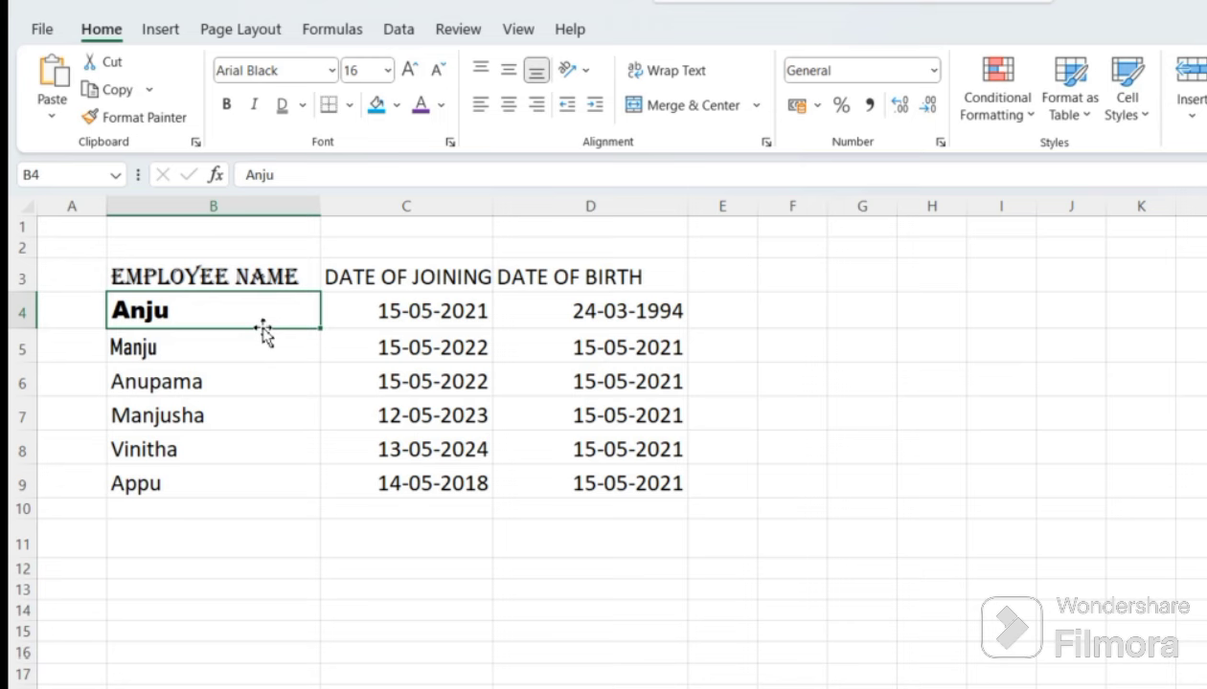
pyautogui.click(289, 276)
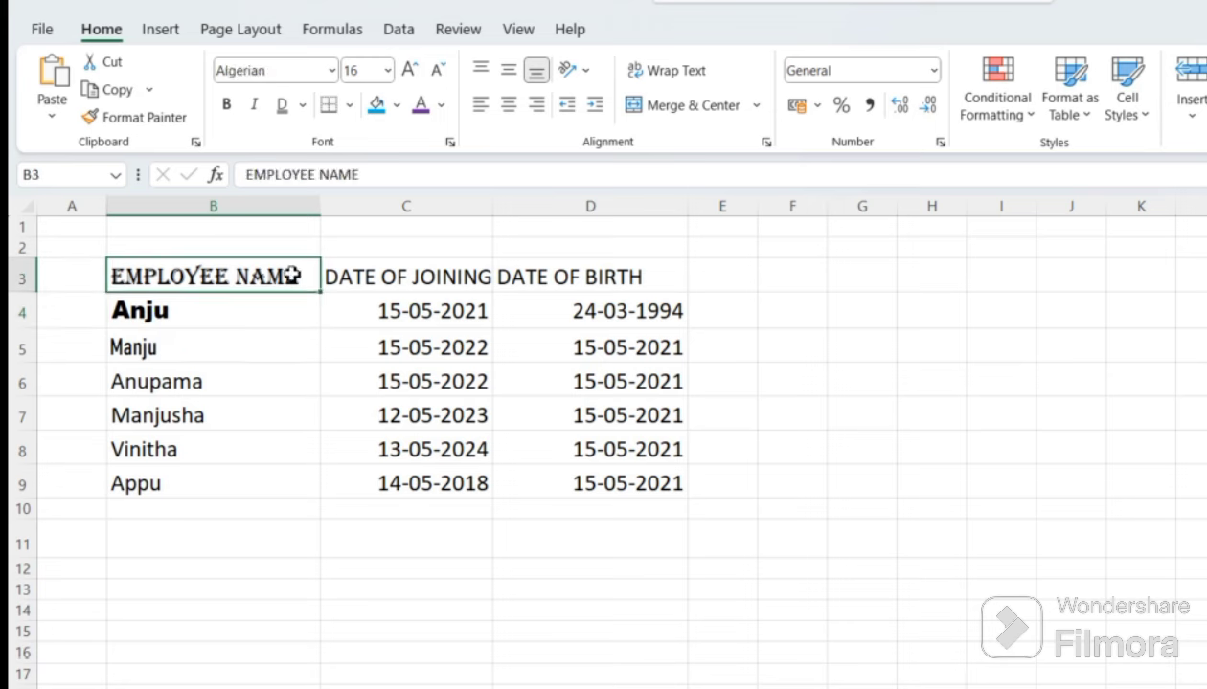
pyautogui.click(387, 71)
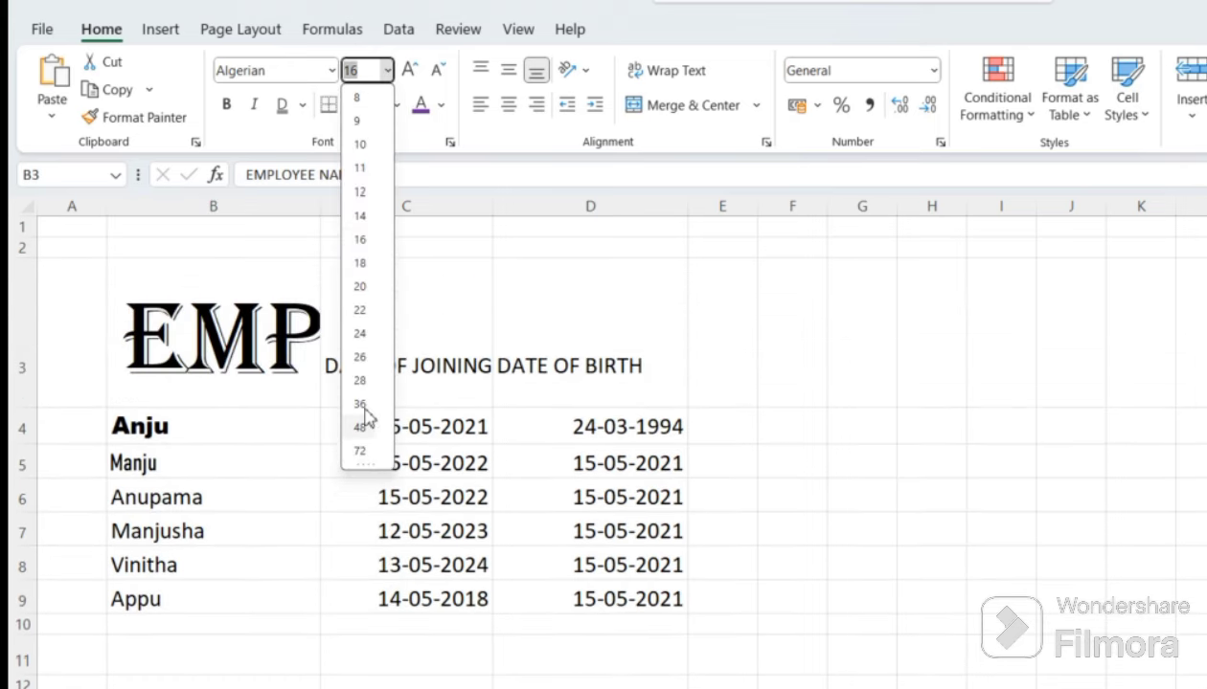
pyautogui.click(421, 220)
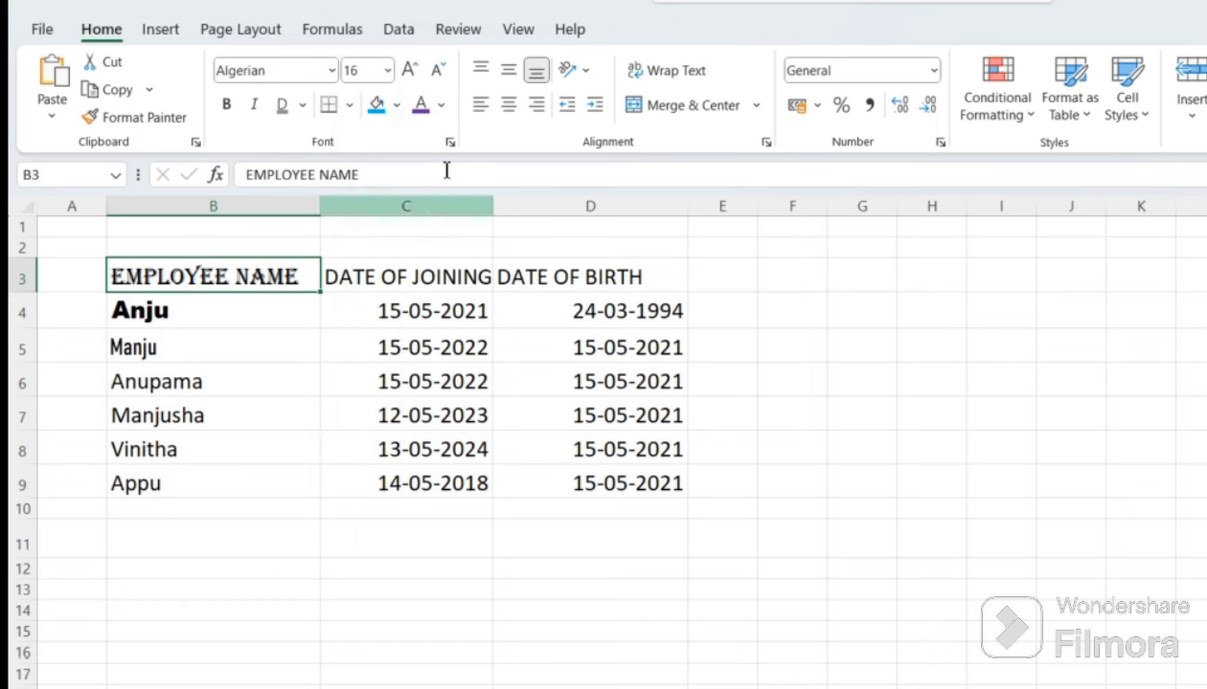
# Increase the font size of the EMPLOYEE NAME header in B3 step by step to 26
pyautogui.click(413, 73)
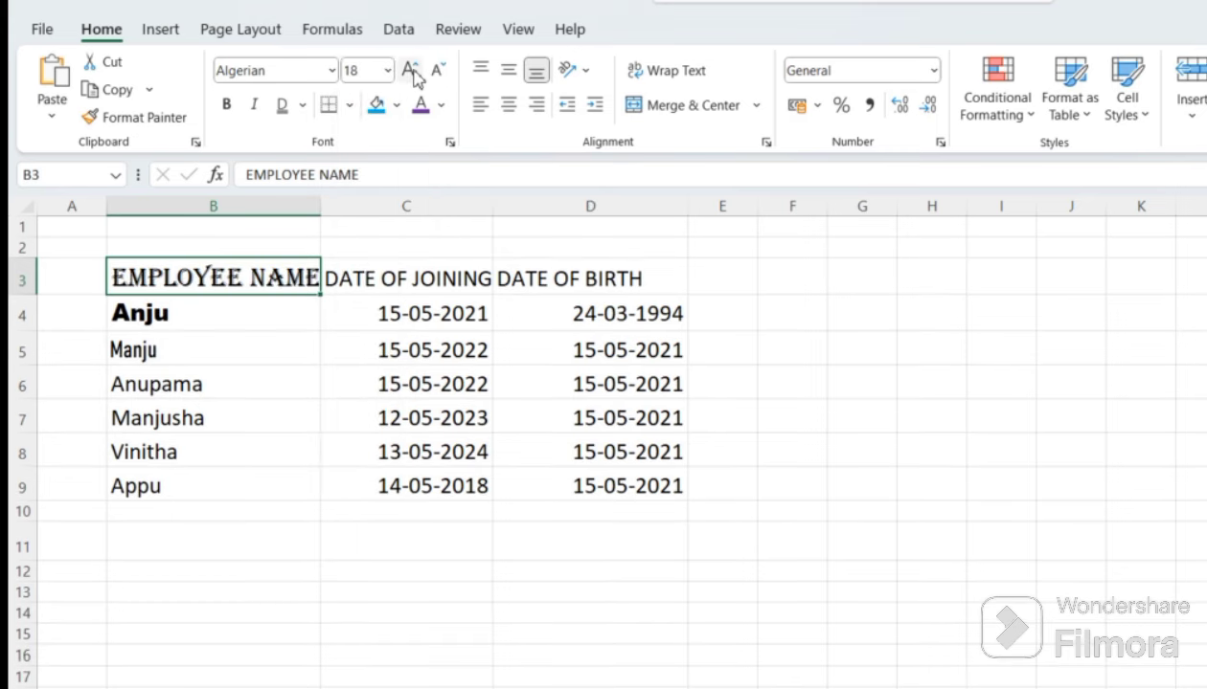
pyautogui.click(410, 70)
pyautogui.click(410, 70)
pyautogui.click(410, 69)
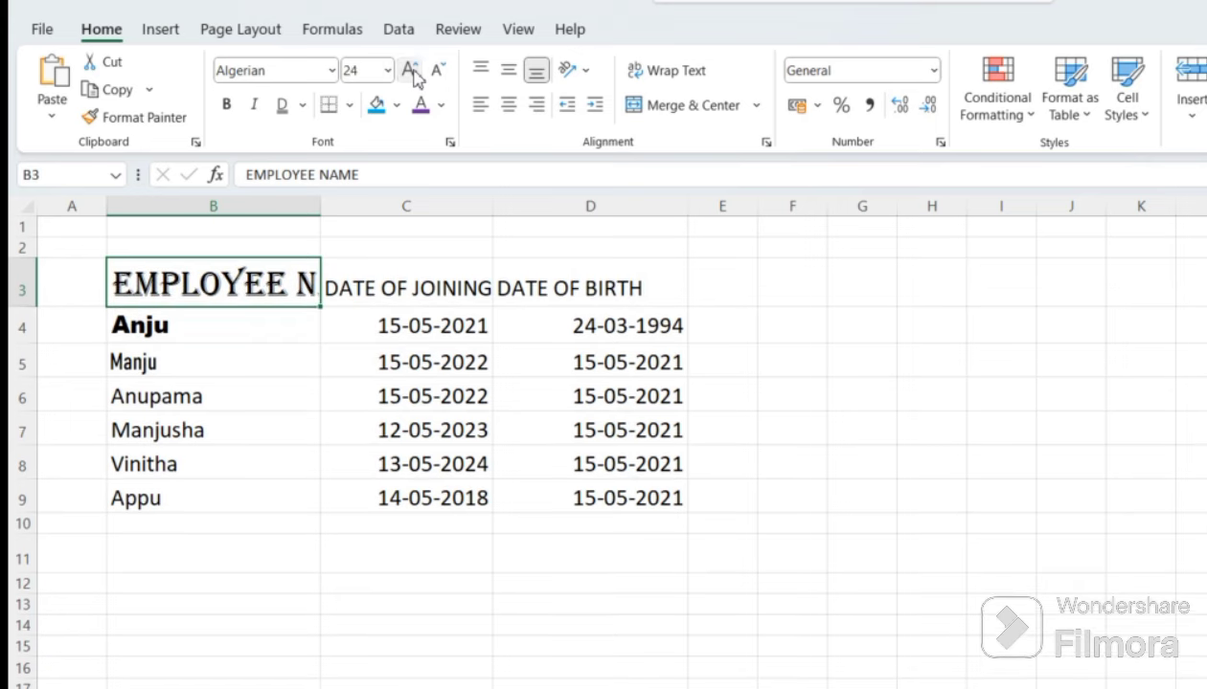
pyautogui.click(409, 70)
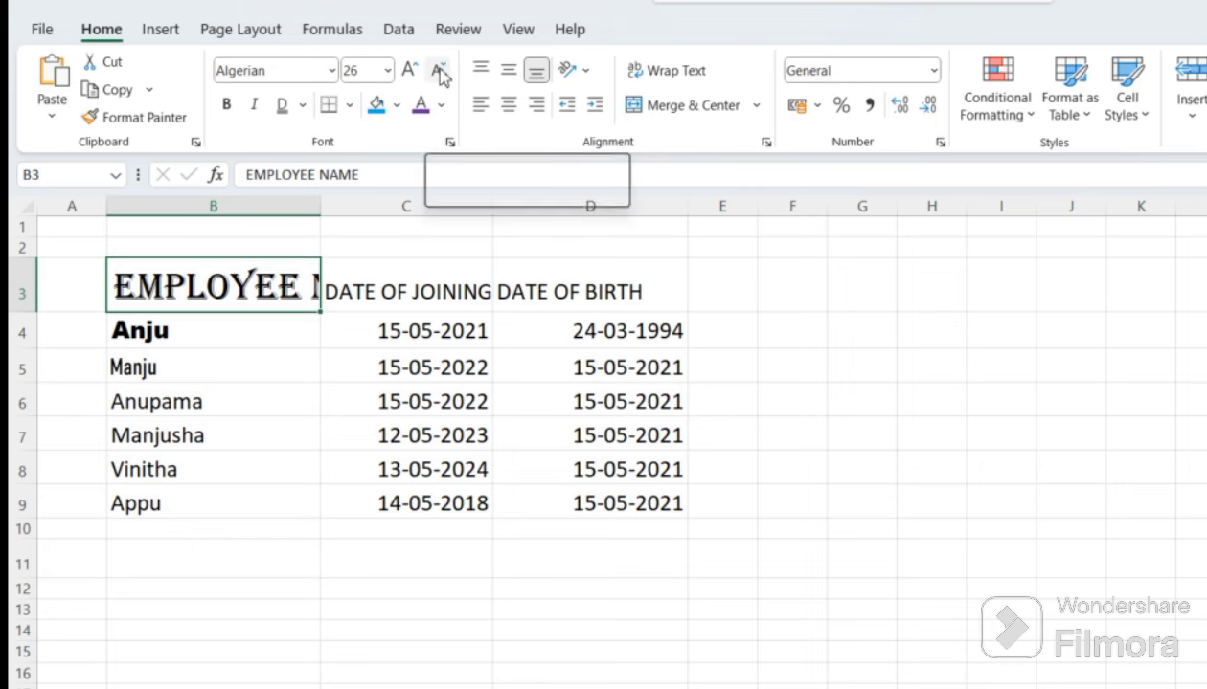
# Decrease the font size of the EMPLOYEE NAME header in B3 step by step to 16
pyautogui.click(440, 73)
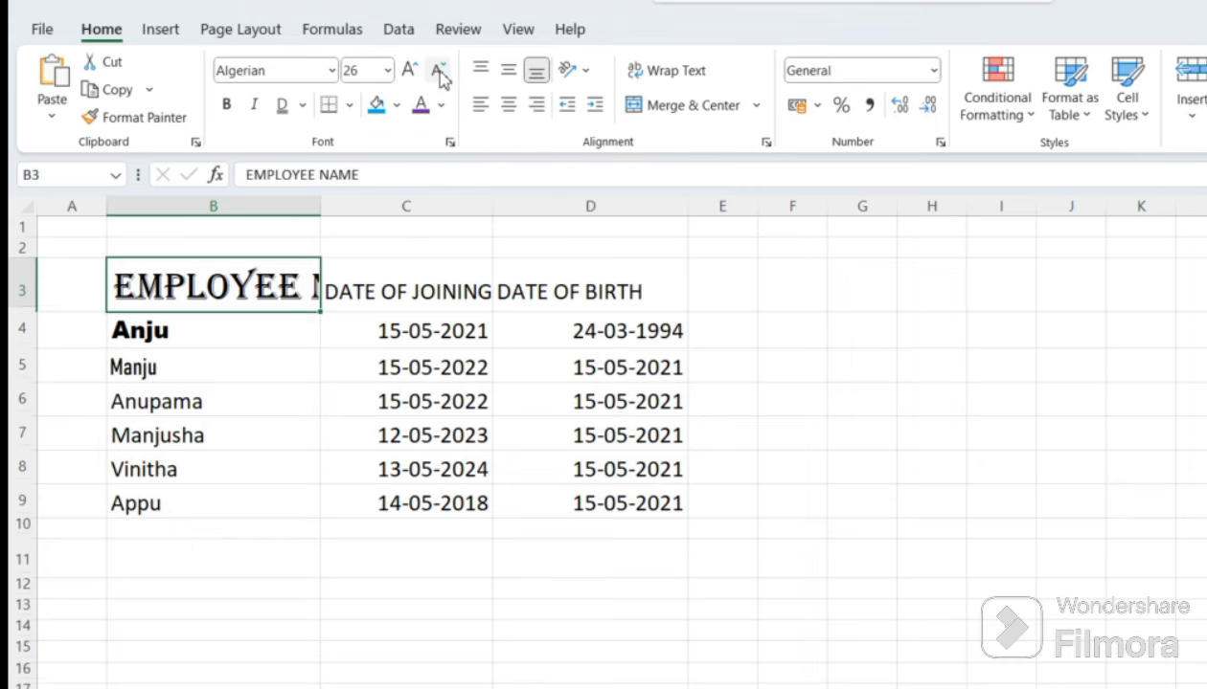
pyautogui.click(439, 73)
pyautogui.click(439, 73)
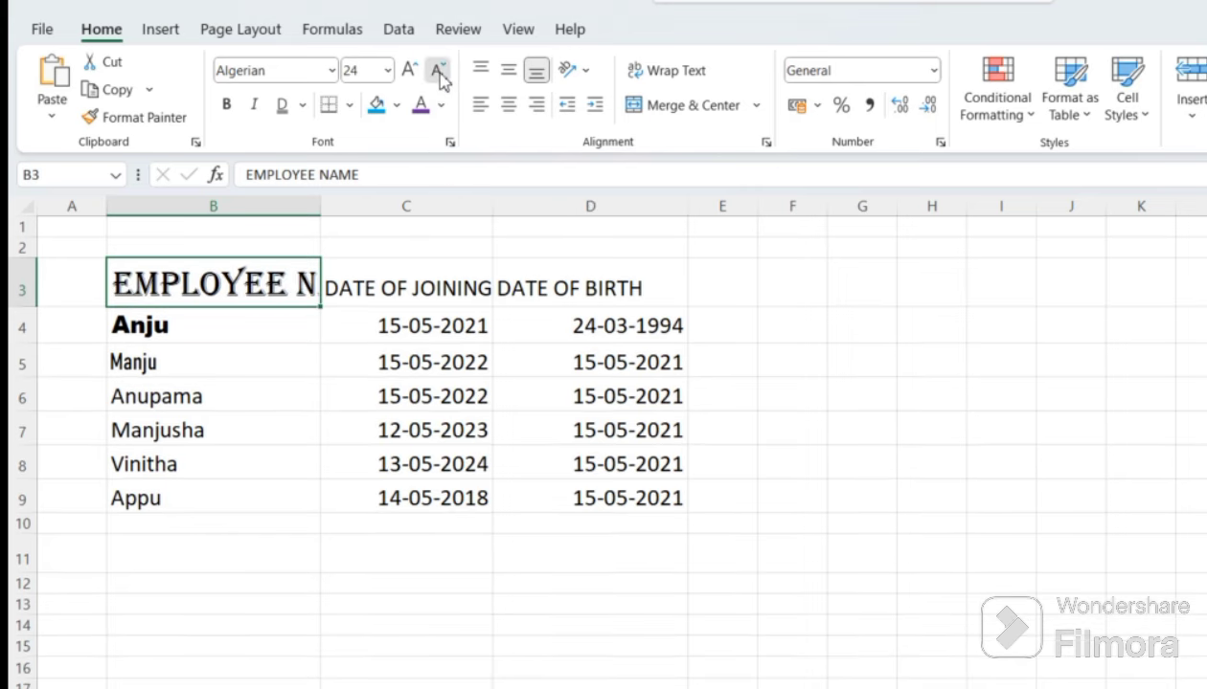
pyautogui.click(440, 73)
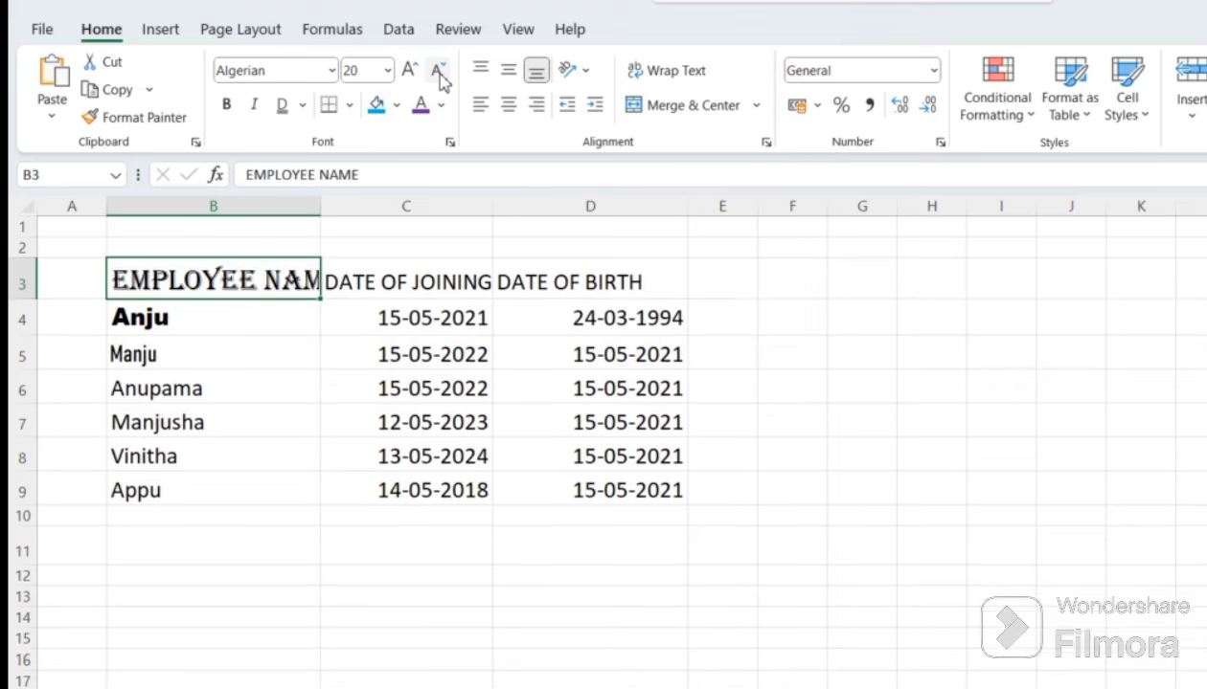
pyautogui.click(440, 73)
pyautogui.click(439, 73)
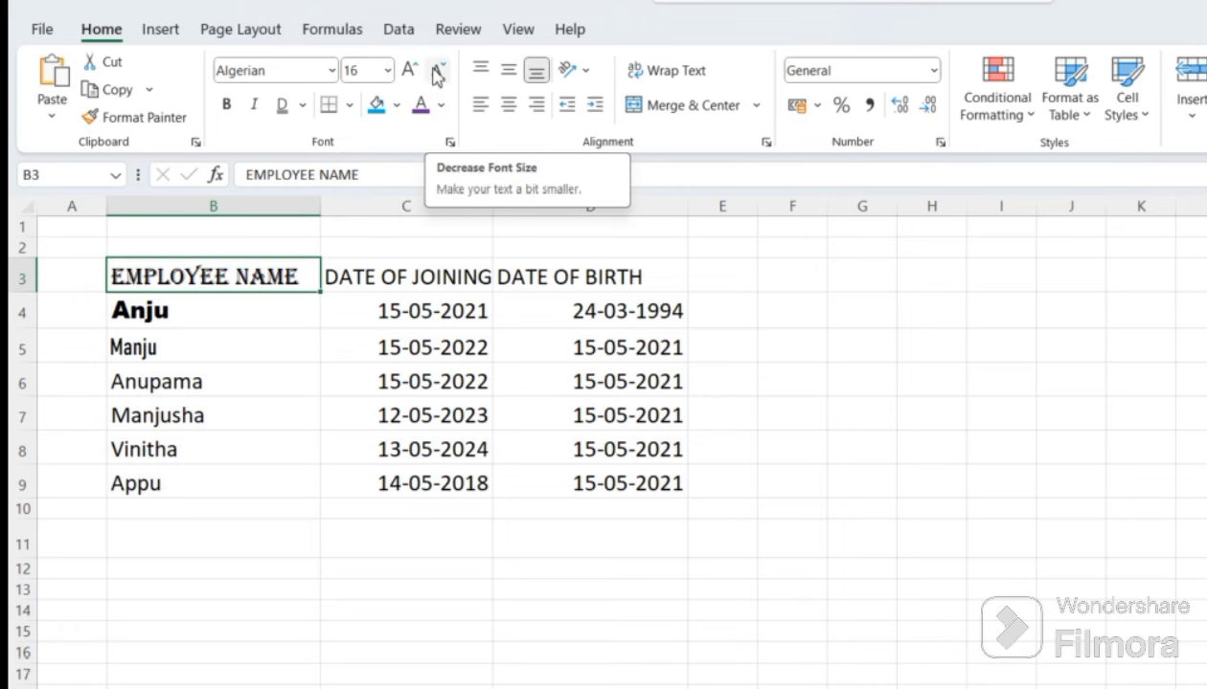
# Make the EMPLOYEE NAME header in B3 bold and italic, trying a single underline before applying a double underline
pyautogui.click(228, 107)
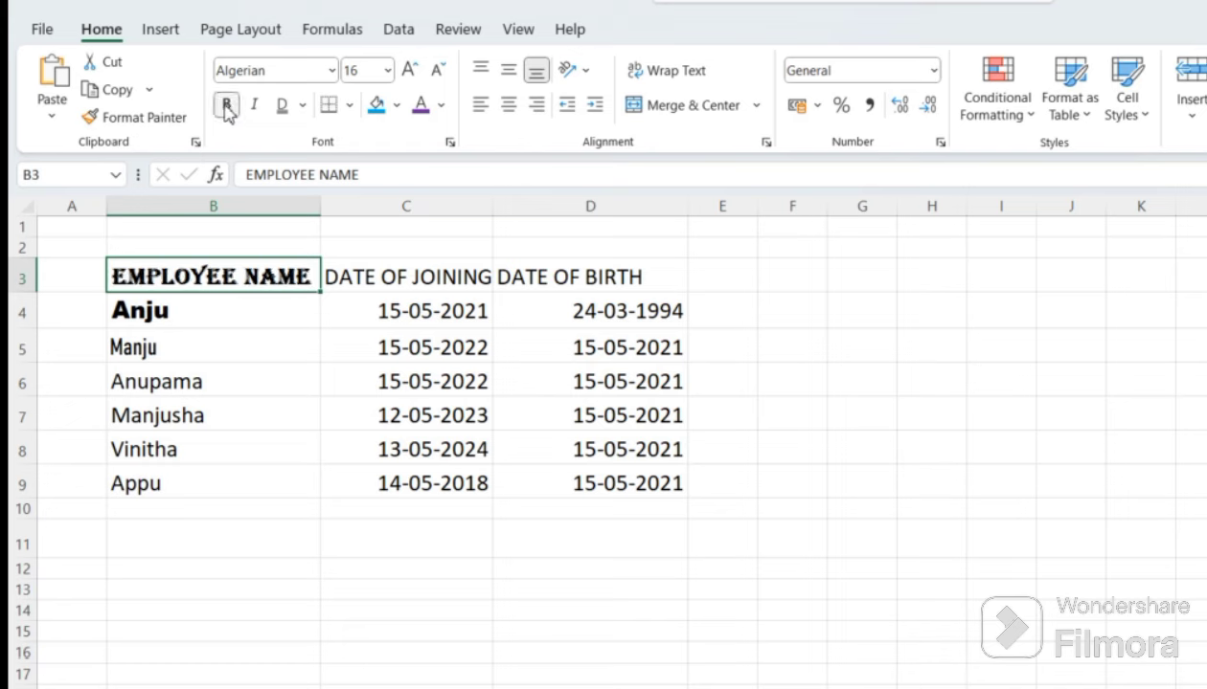
pyautogui.click(256, 107)
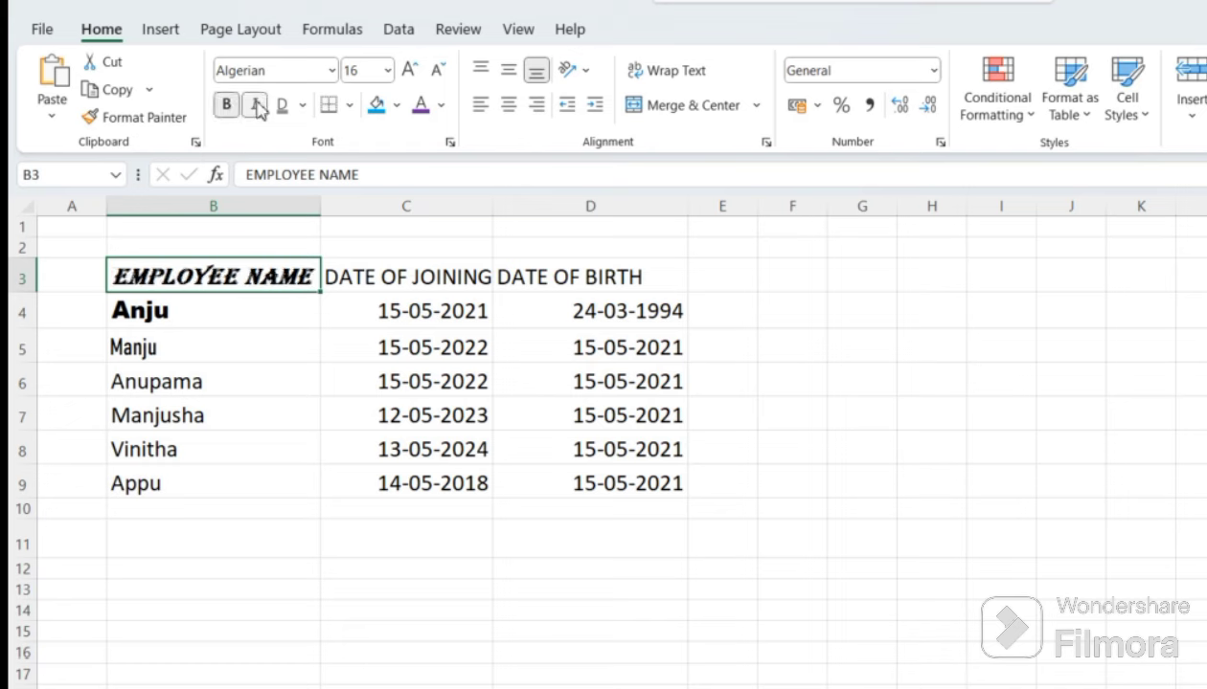
pyautogui.click(300, 107)
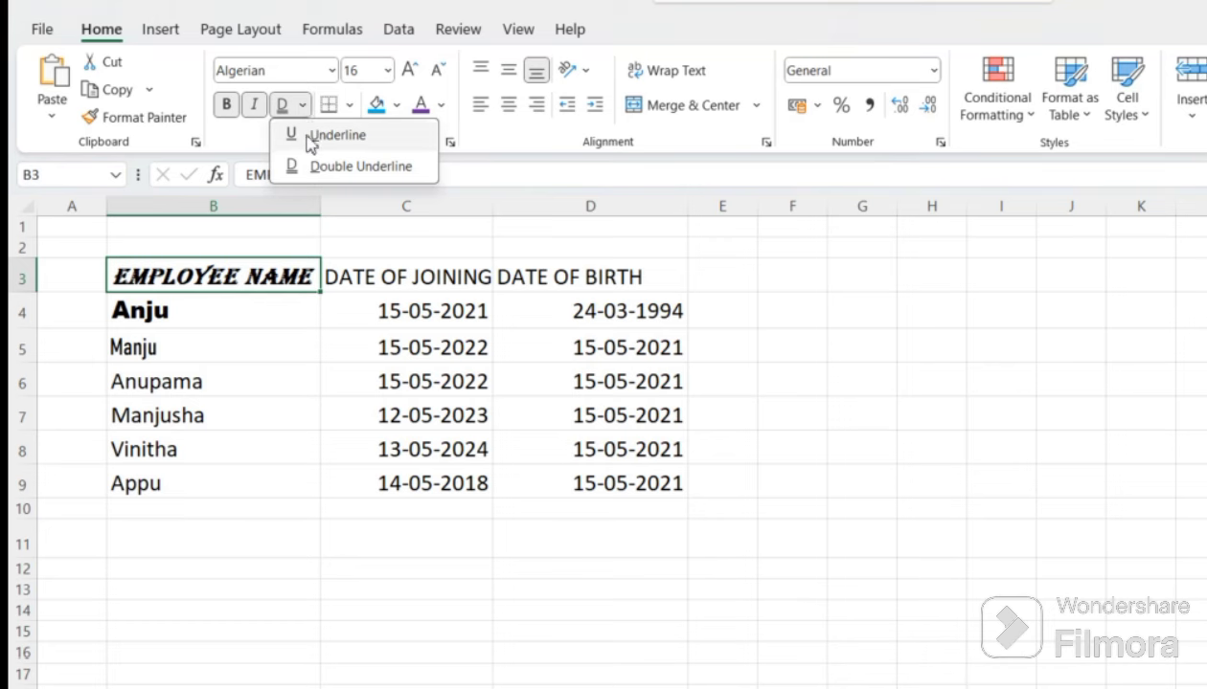
pyautogui.click(313, 135)
pyautogui.click(303, 105)
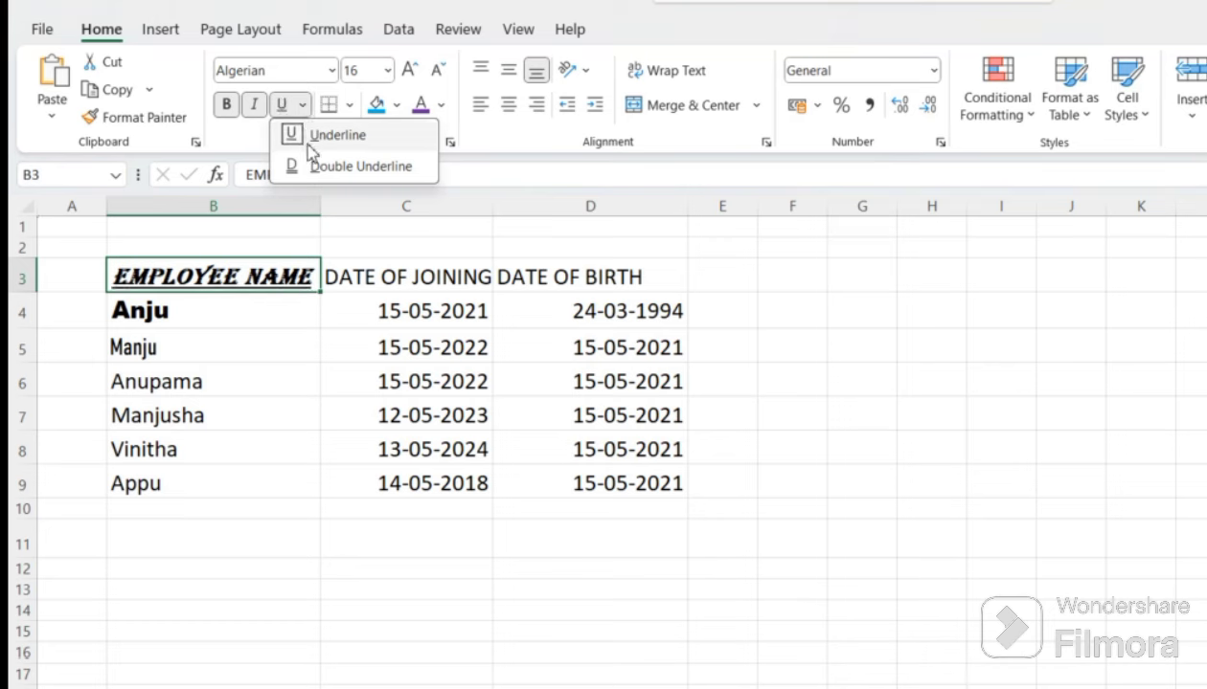
pyautogui.click(325, 168)
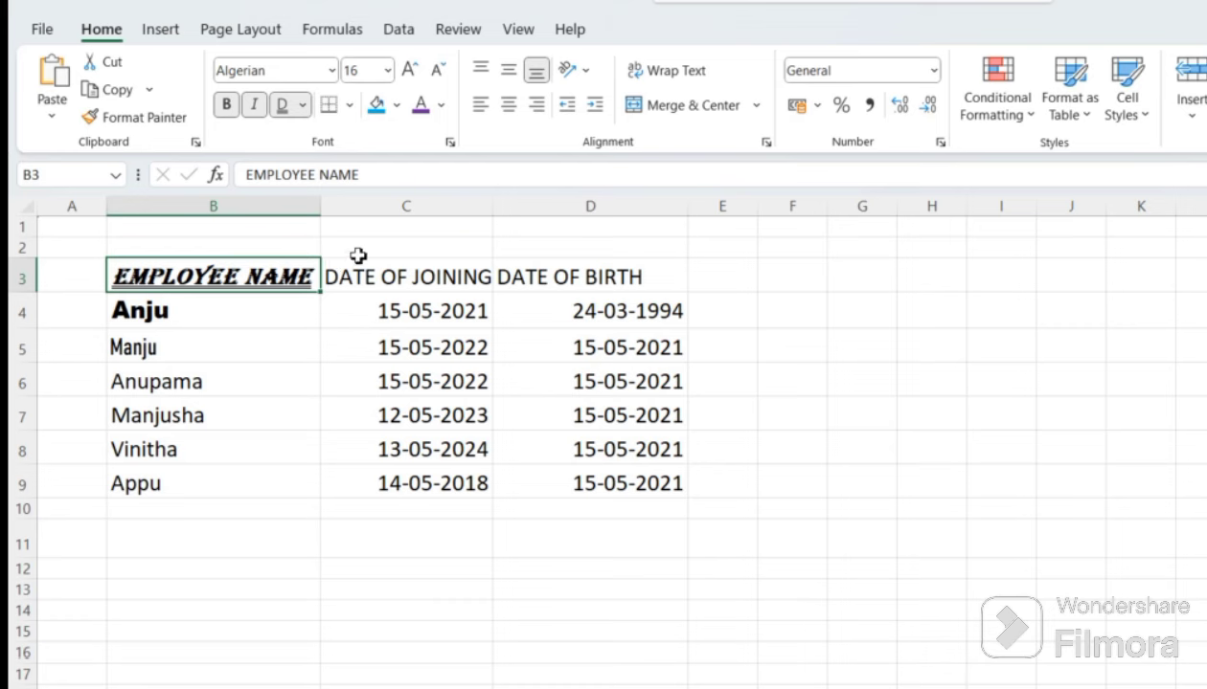
# Apply bold, italic and double underline to the DATE OF JOINING header in C3
pyautogui.click(408, 278)
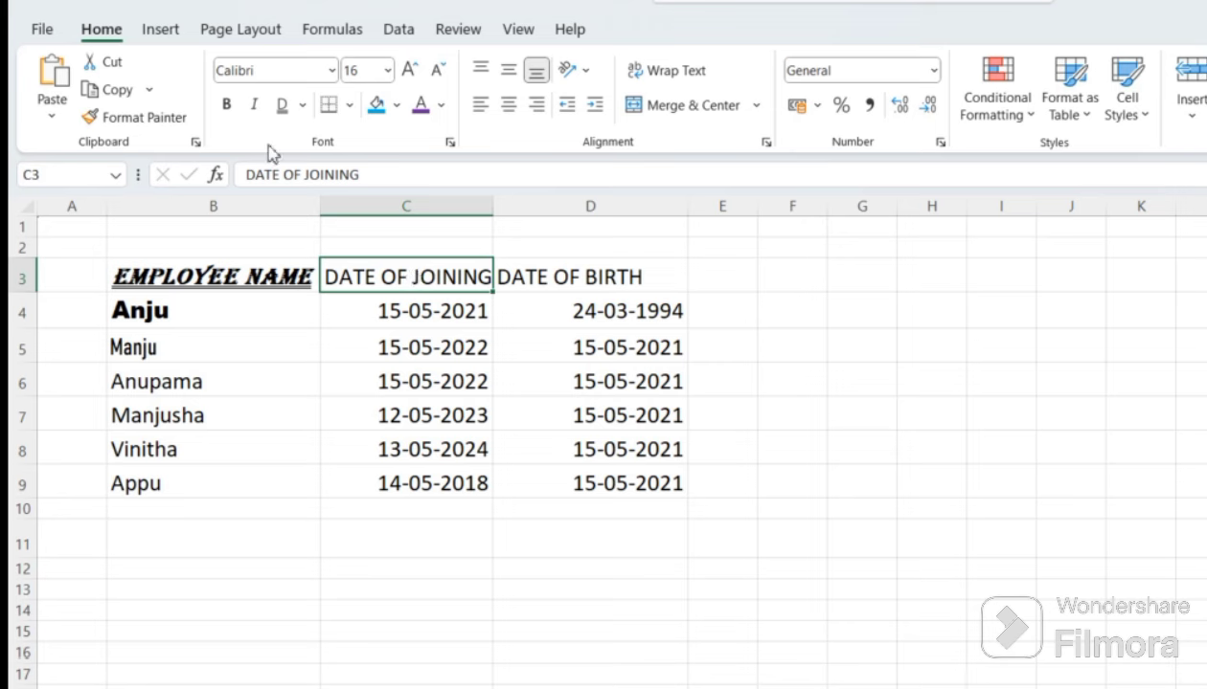
pyautogui.click(226, 104)
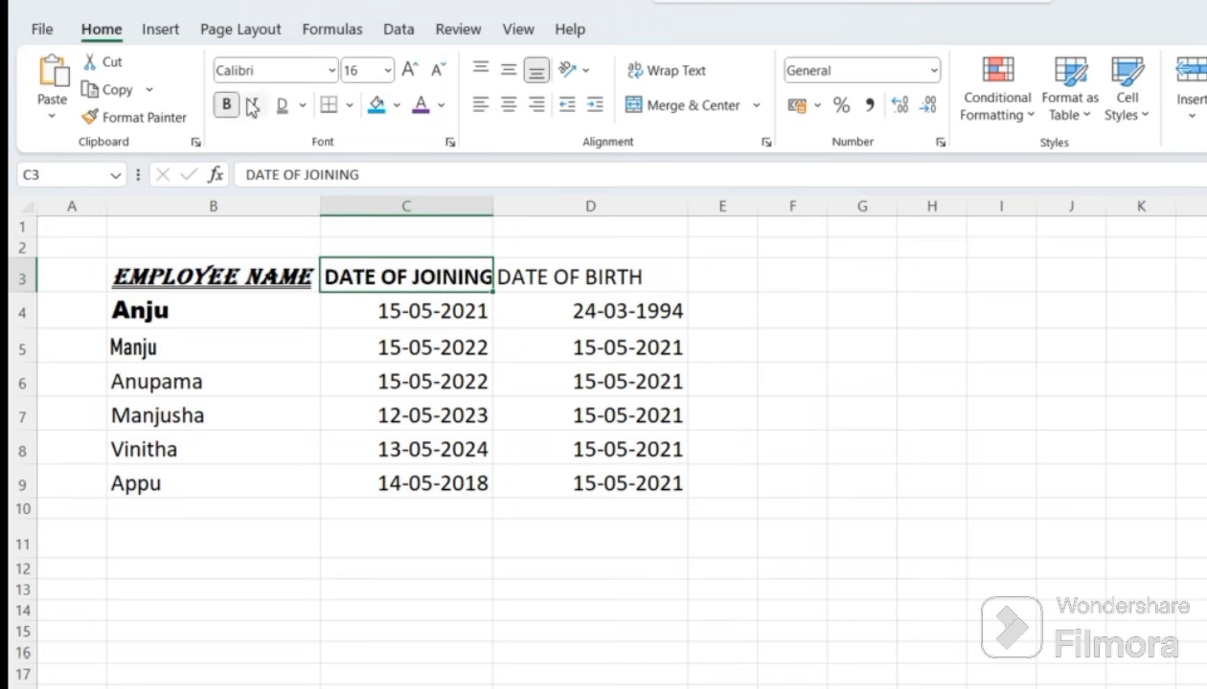
pyautogui.click(253, 104)
pyautogui.click(283, 108)
pyautogui.click(284, 107)
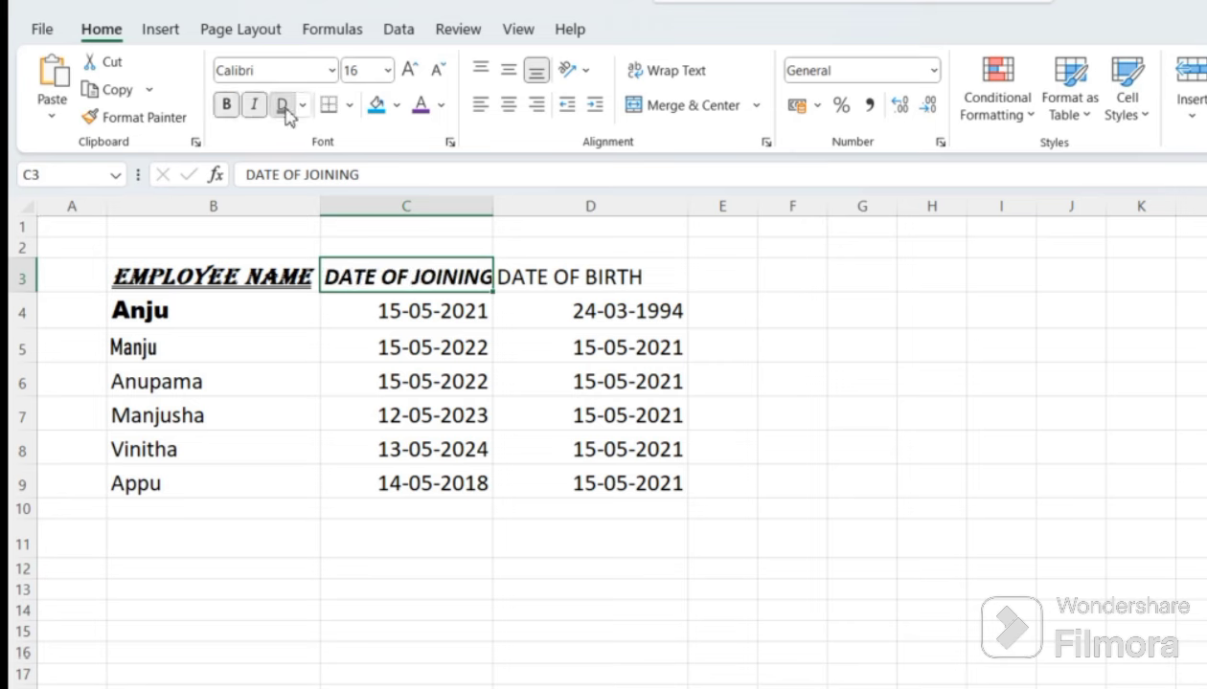
pyautogui.click(283, 108)
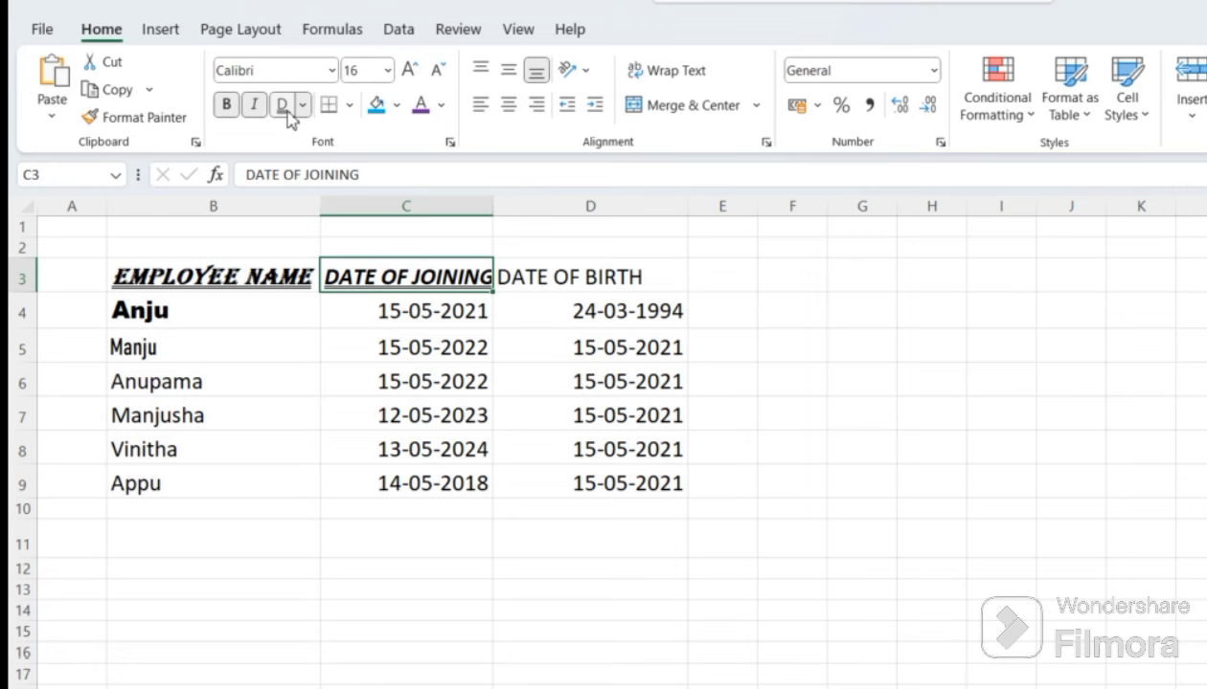
# Remove the bold, italic and double underline formatting from the DATE OF JOINING header in C3
pyautogui.click(226, 104)
pyautogui.click(254, 107)
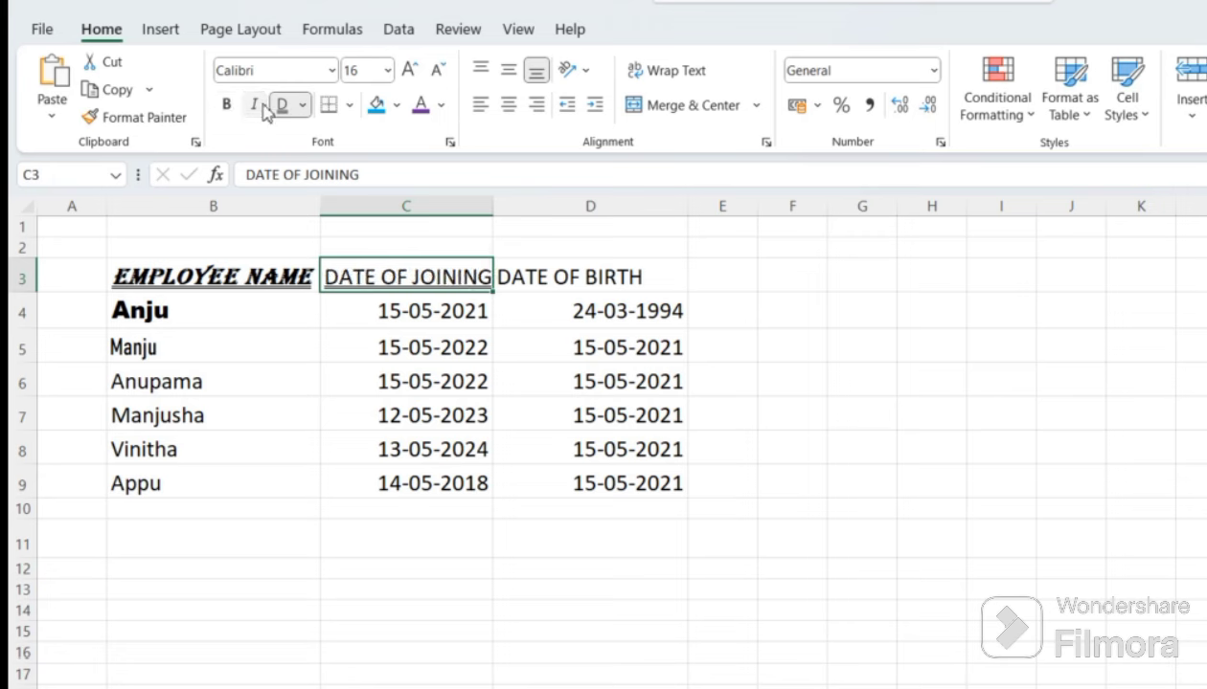
pyautogui.click(283, 109)
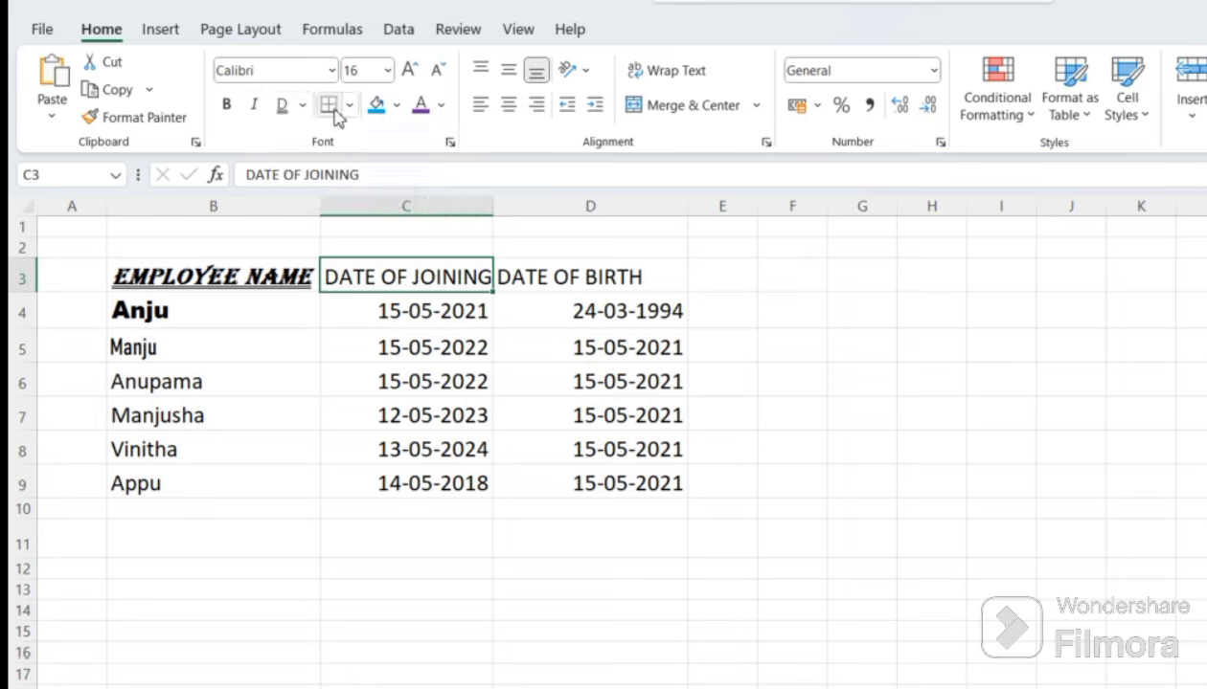
# Apply thick outside borders around the whole employee table in B3:D9
pyautogui.click(153, 270)
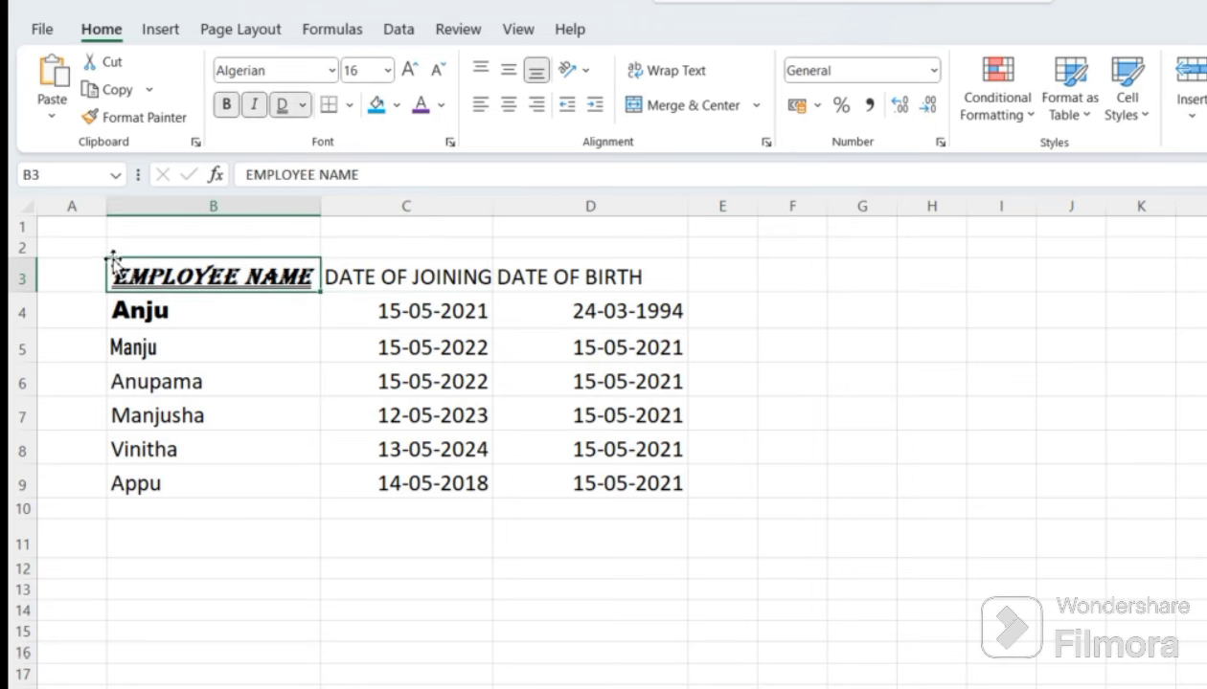
pyautogui.click(256, 244)
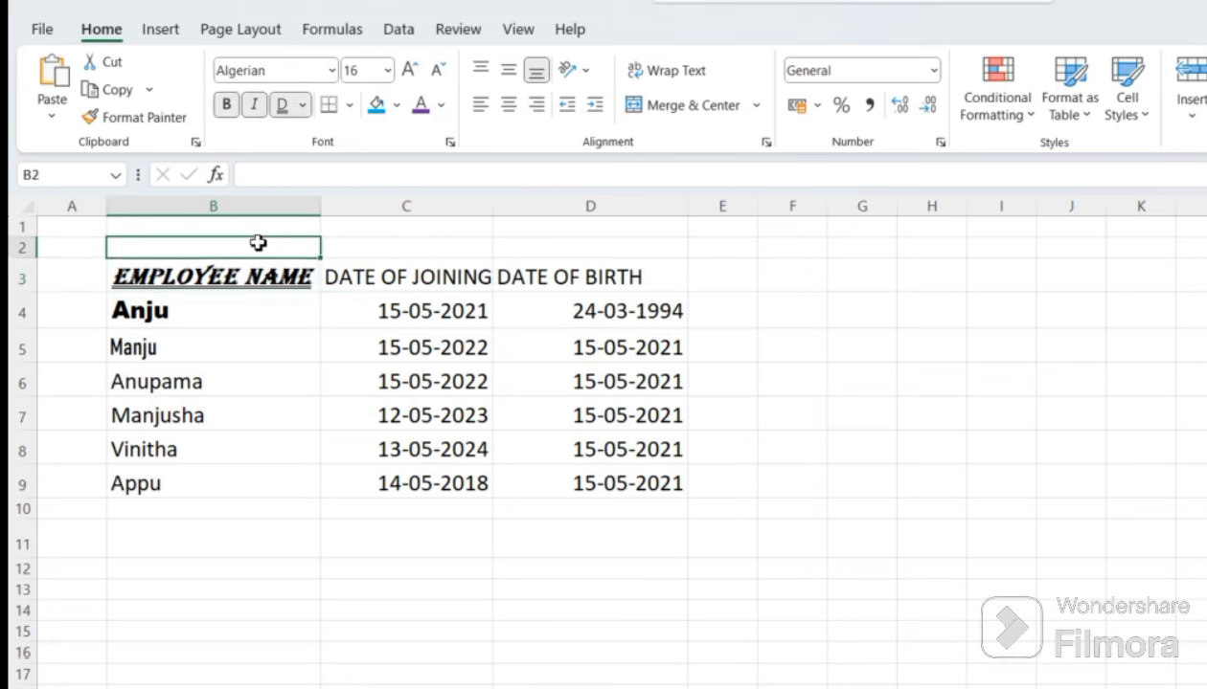
pyautogui.click(192, 277)
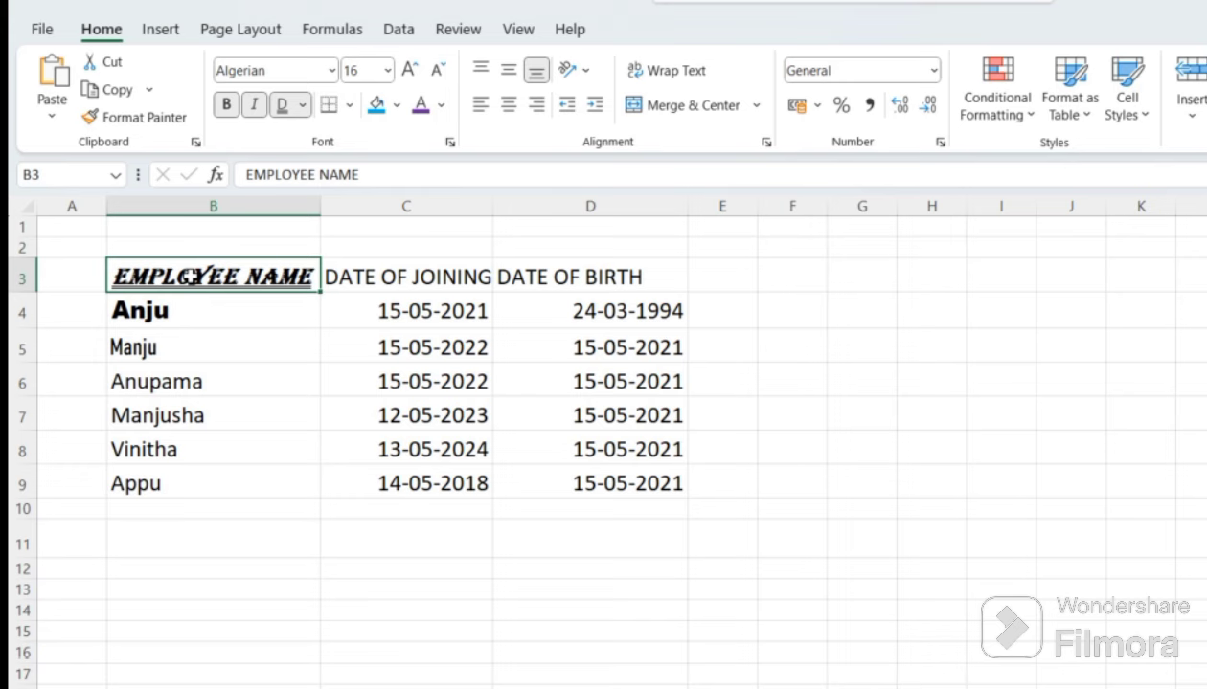
pyautogui.hotkey('ctrl', 'a')
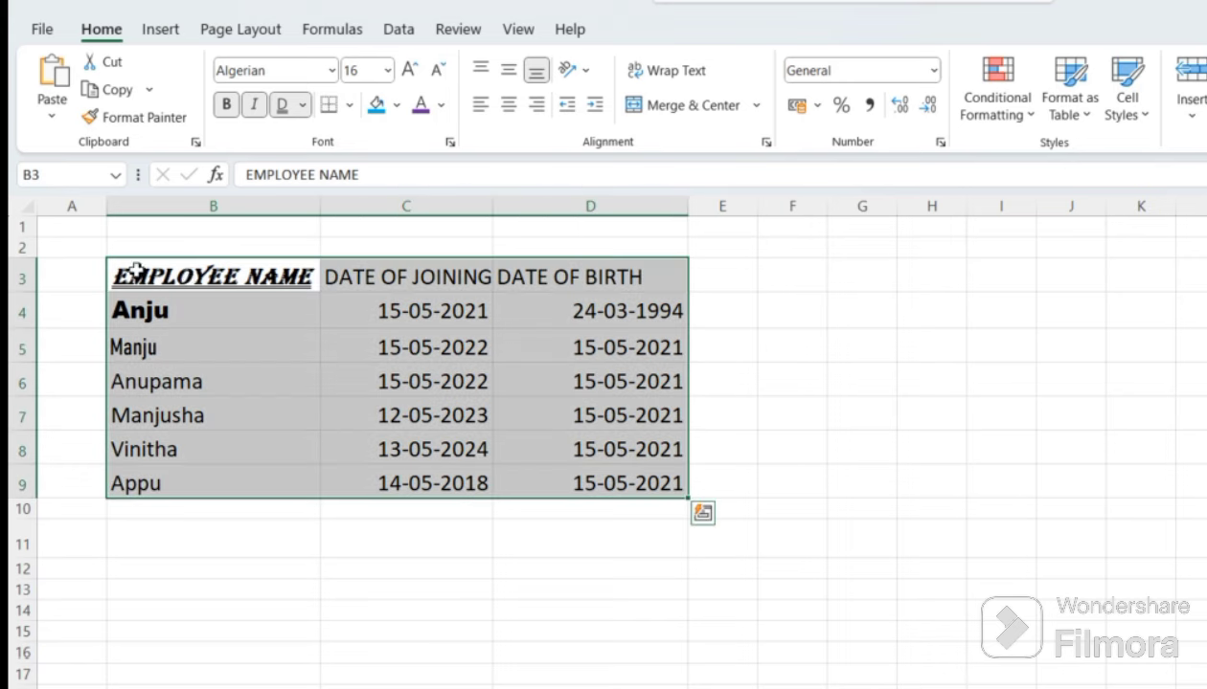
pyautogui.click(352, 106)
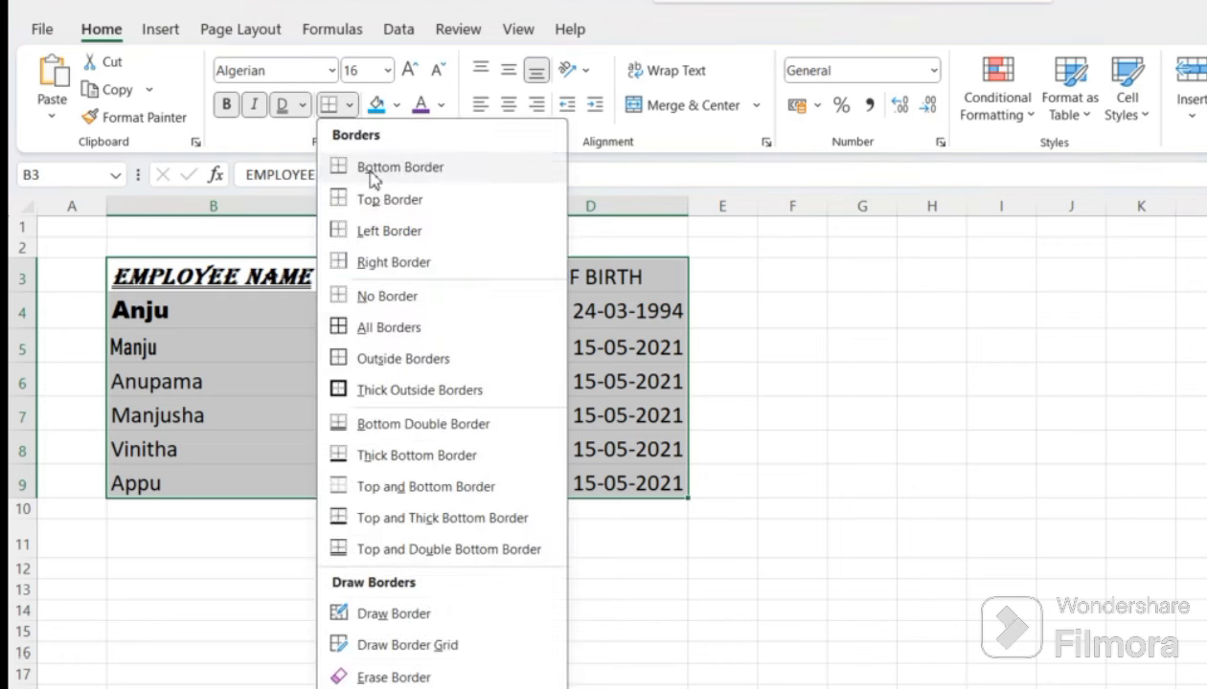
pyautogui.click(398, 392)
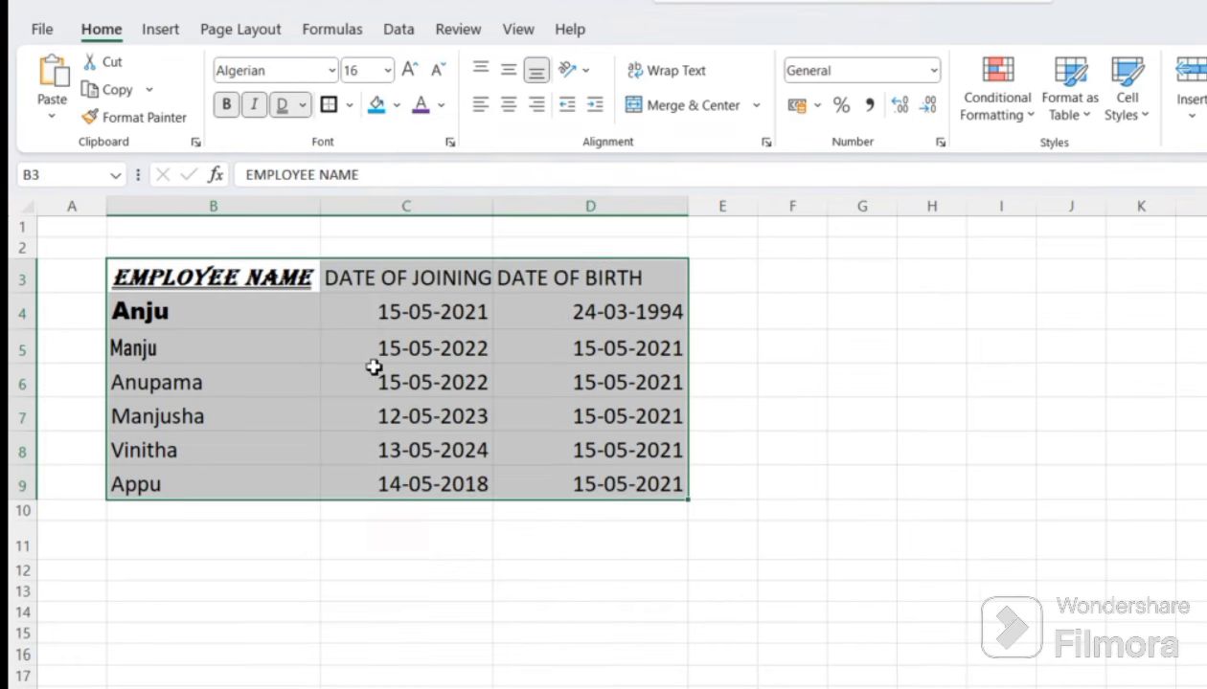
# Fill the DATE OF JOINING header in C3 with yellow and the DATE OF BIRTH header in D3 with red
pyautogui.click(786, 309)
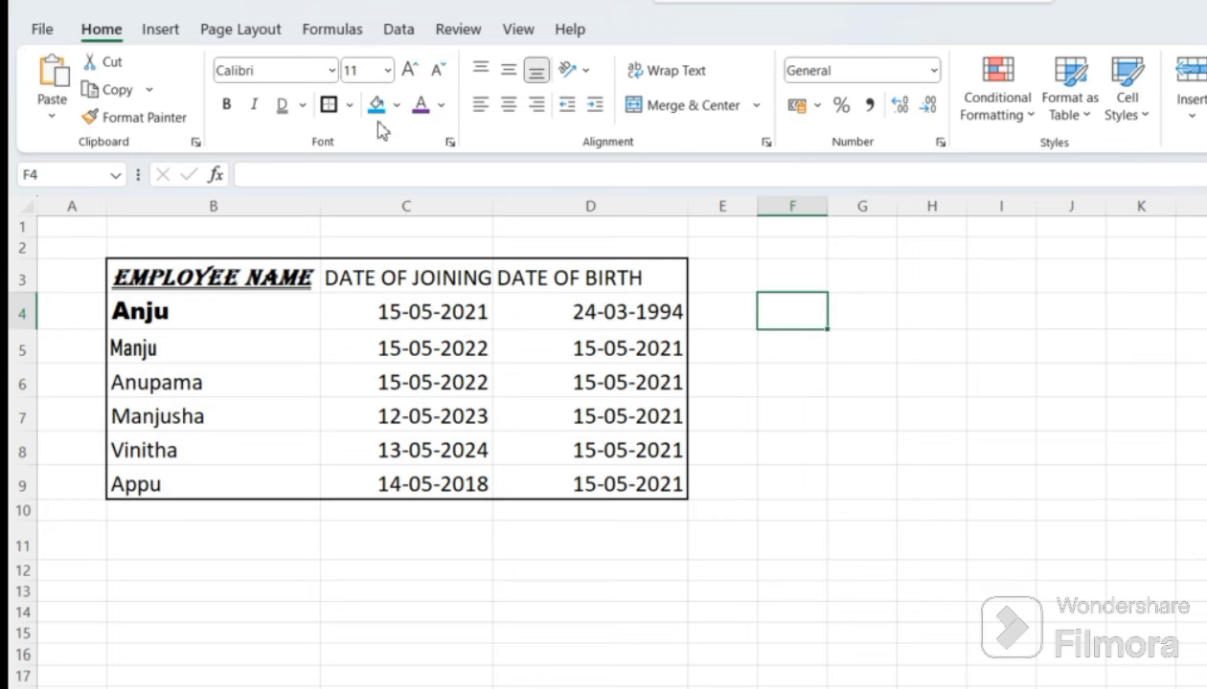
pyautogui.click(380, 280)
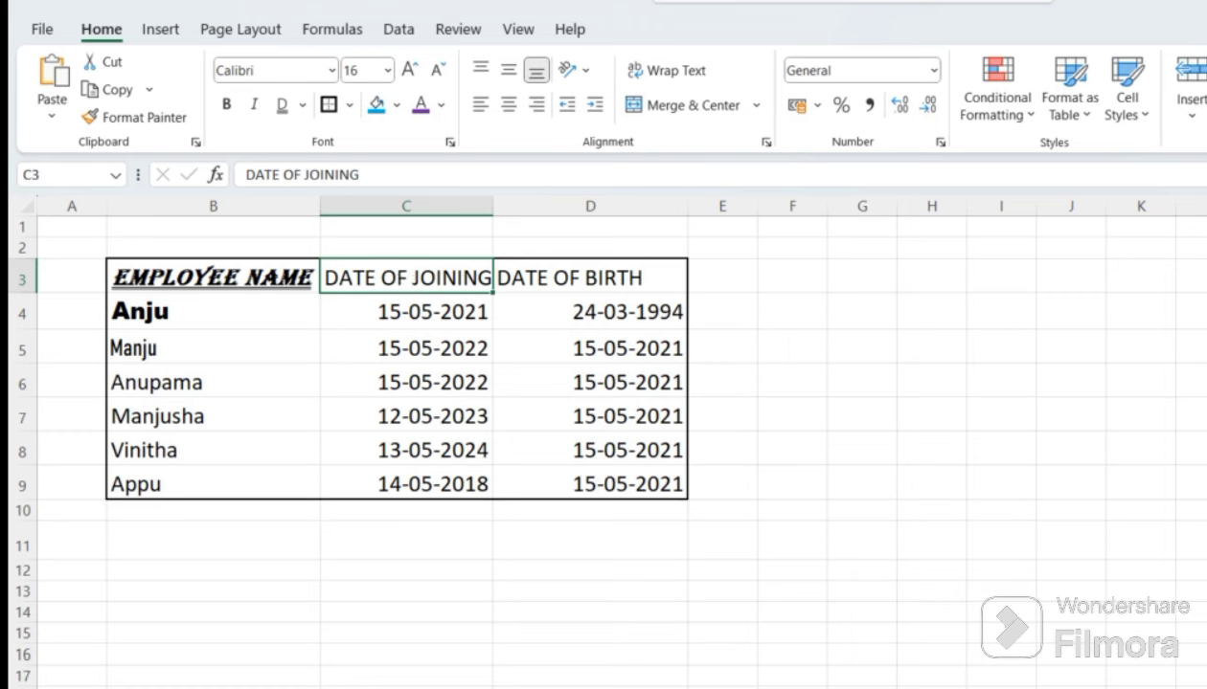
pyautogui.click(397, 105)
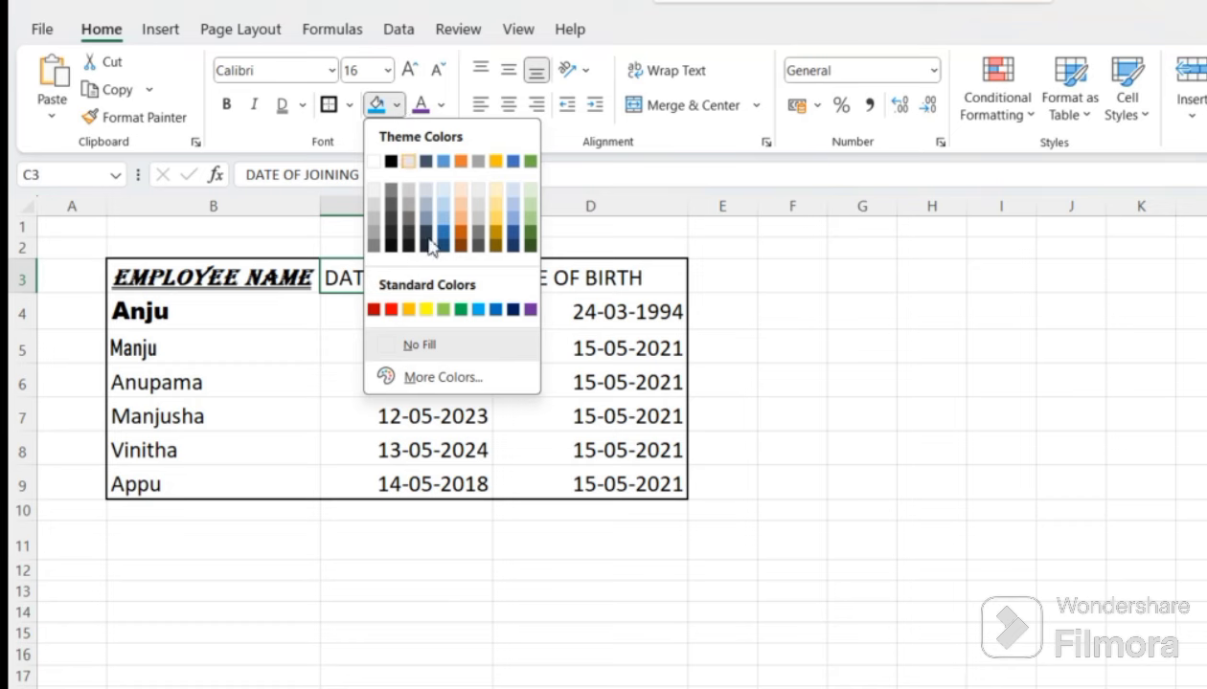
pyautogui.click(422, 309)
pyautogui.click(544, 278)
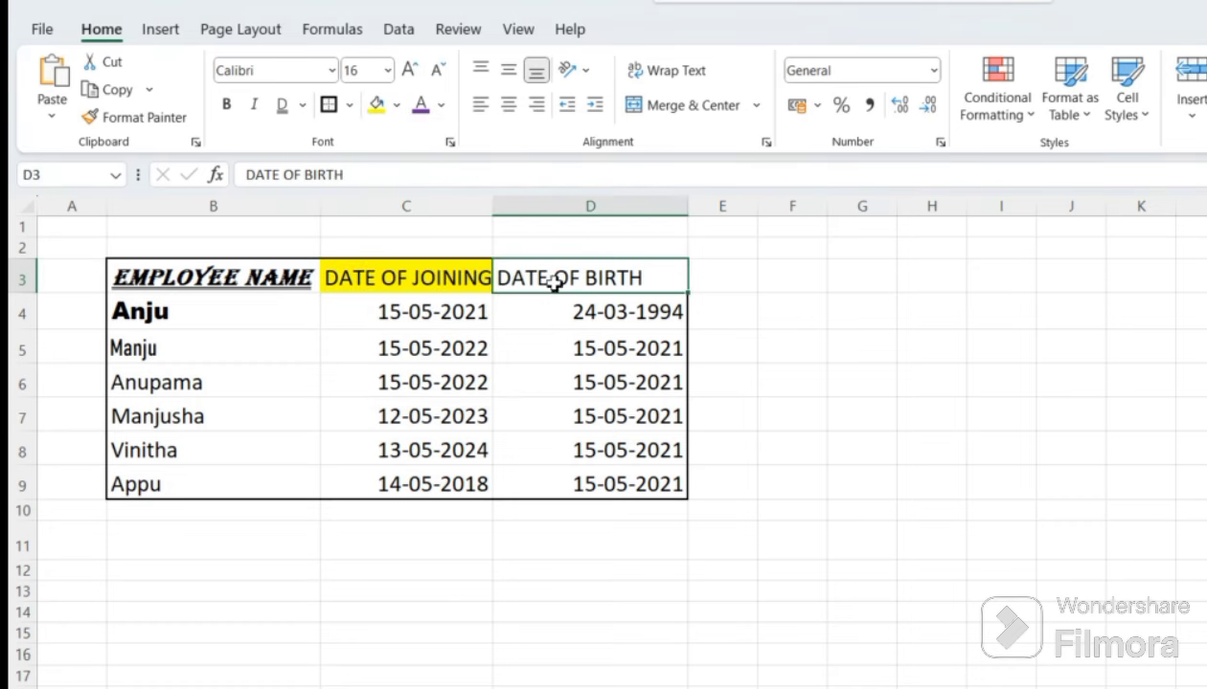
pyautogui.click(397, 106)
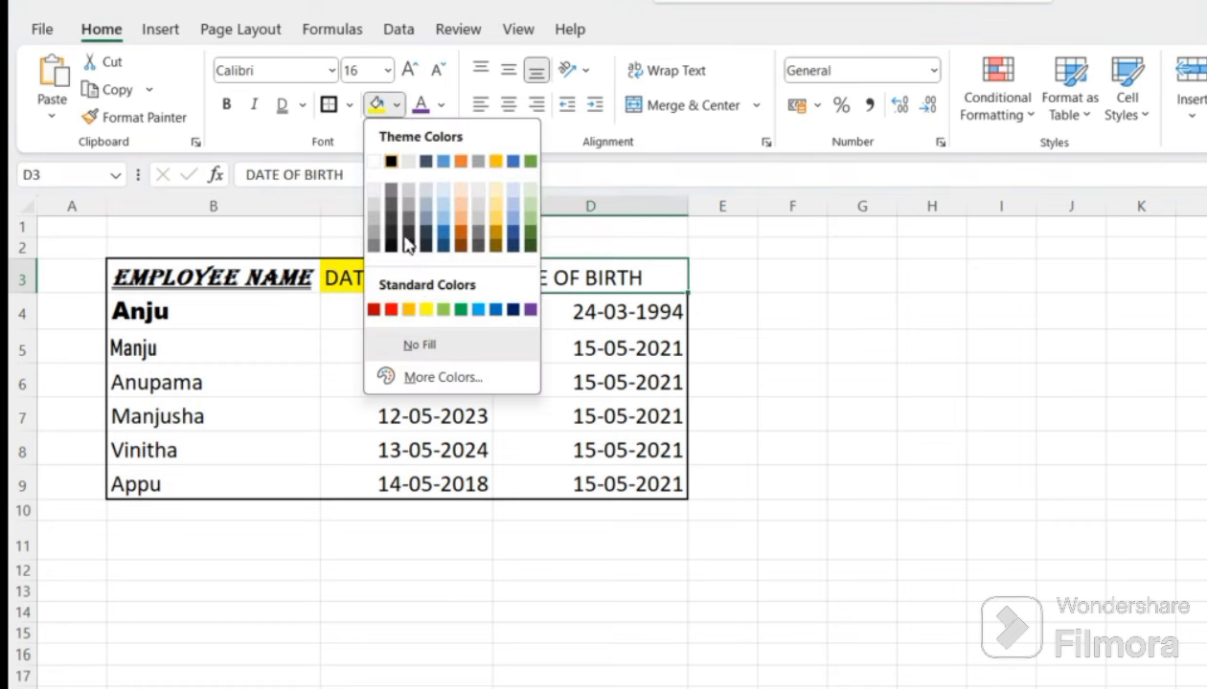
pyautogui.click(391, 310)
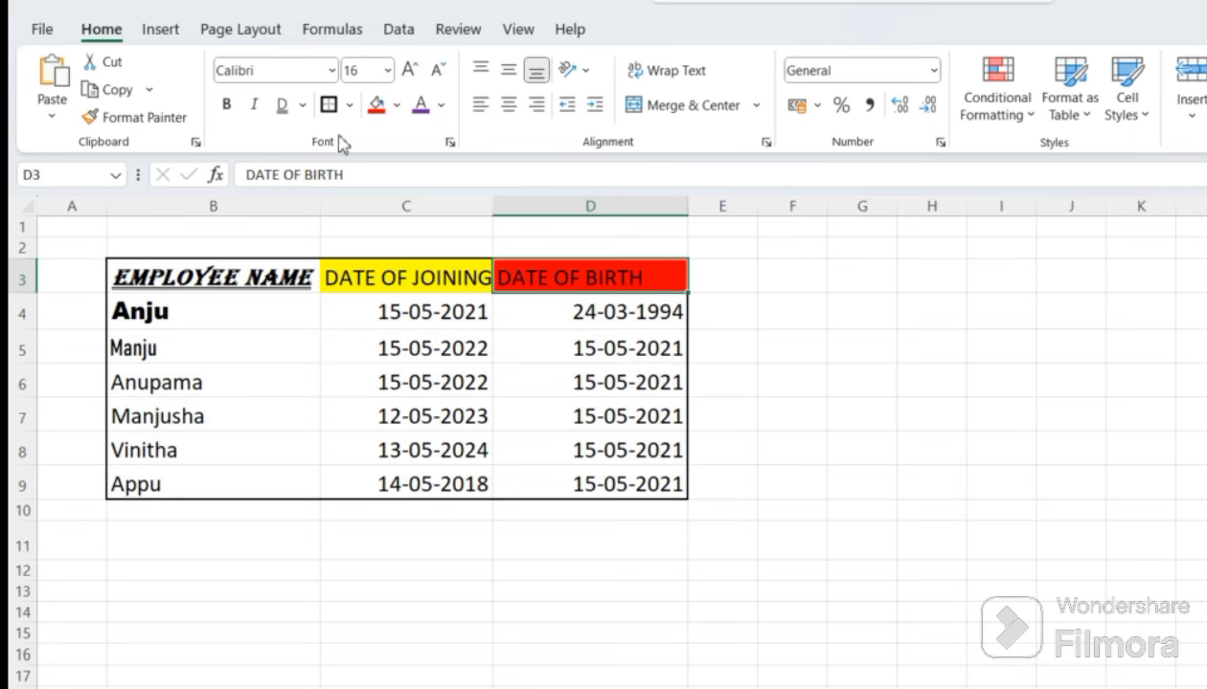
# Set the font color of the employee name in B4 to red and of the names in B5 and B6 to light blue
pyautogui.click(187, 317)
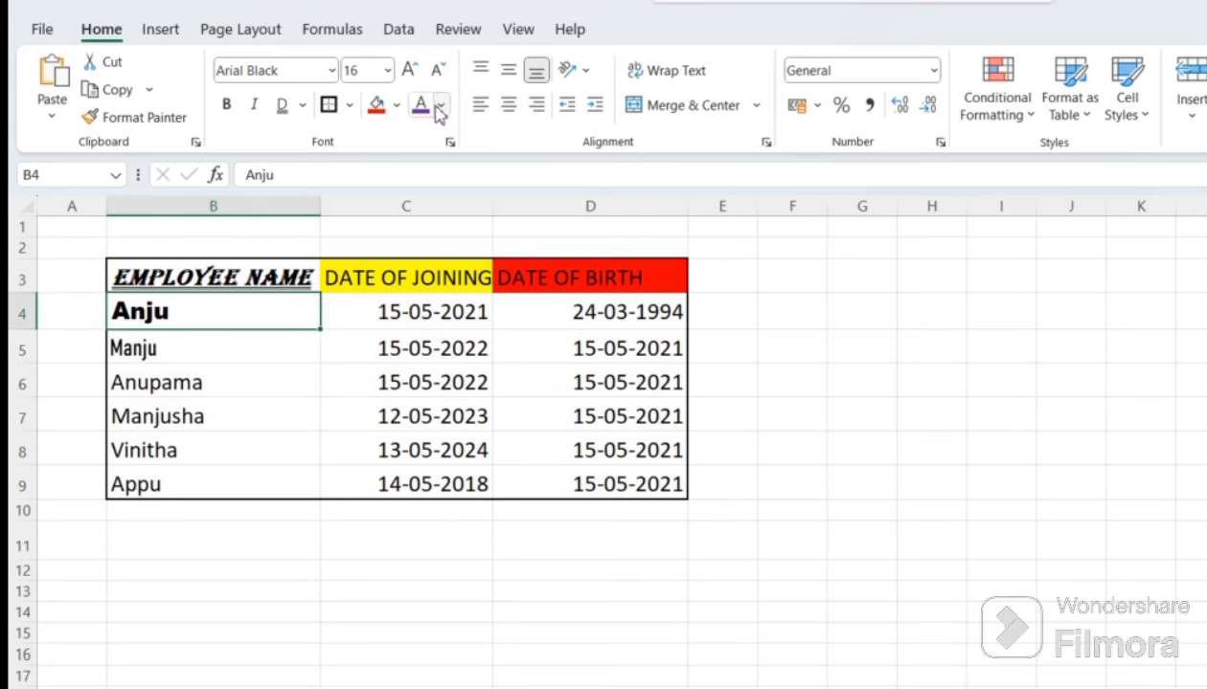
pyautogui.click(440, 107)
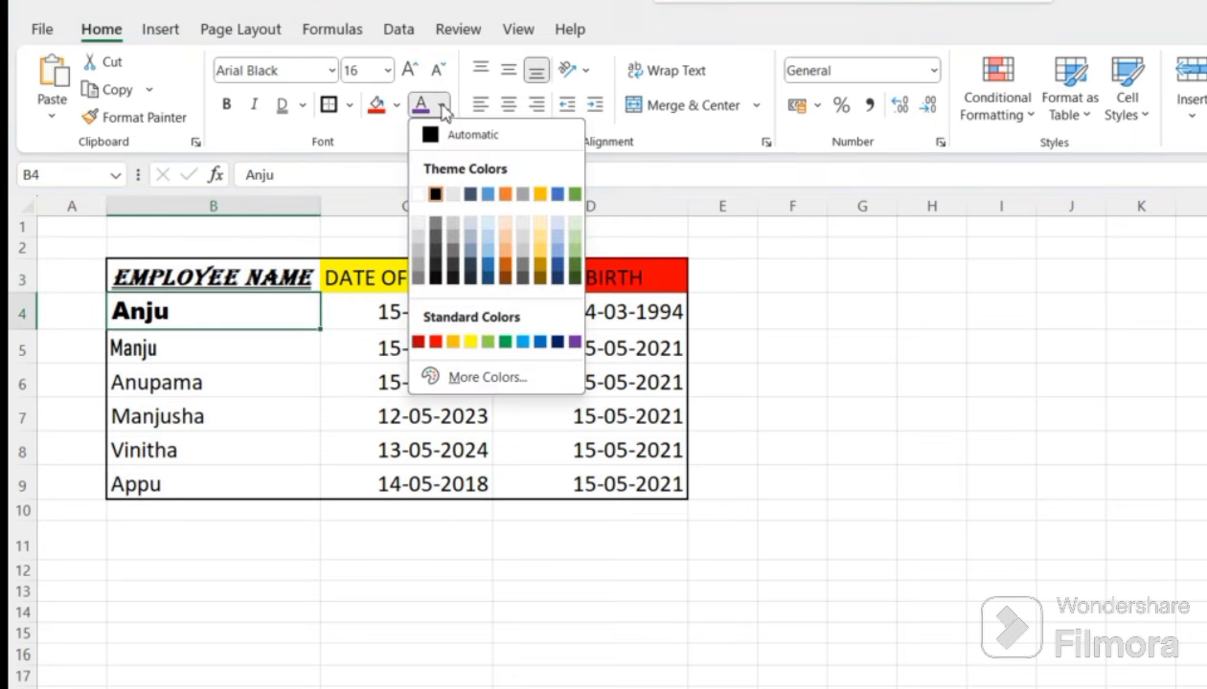
pyautogui.click(437, 343)
pyautogui.click(115, 346)
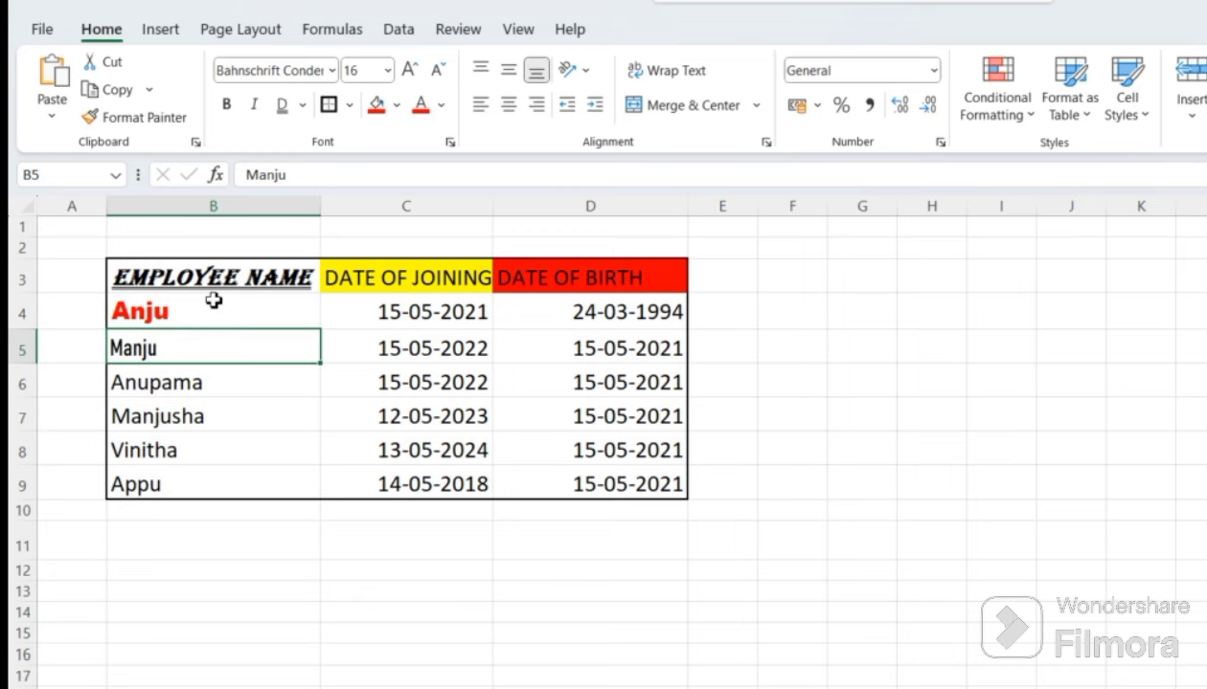
pyautogui.click(442, 105)
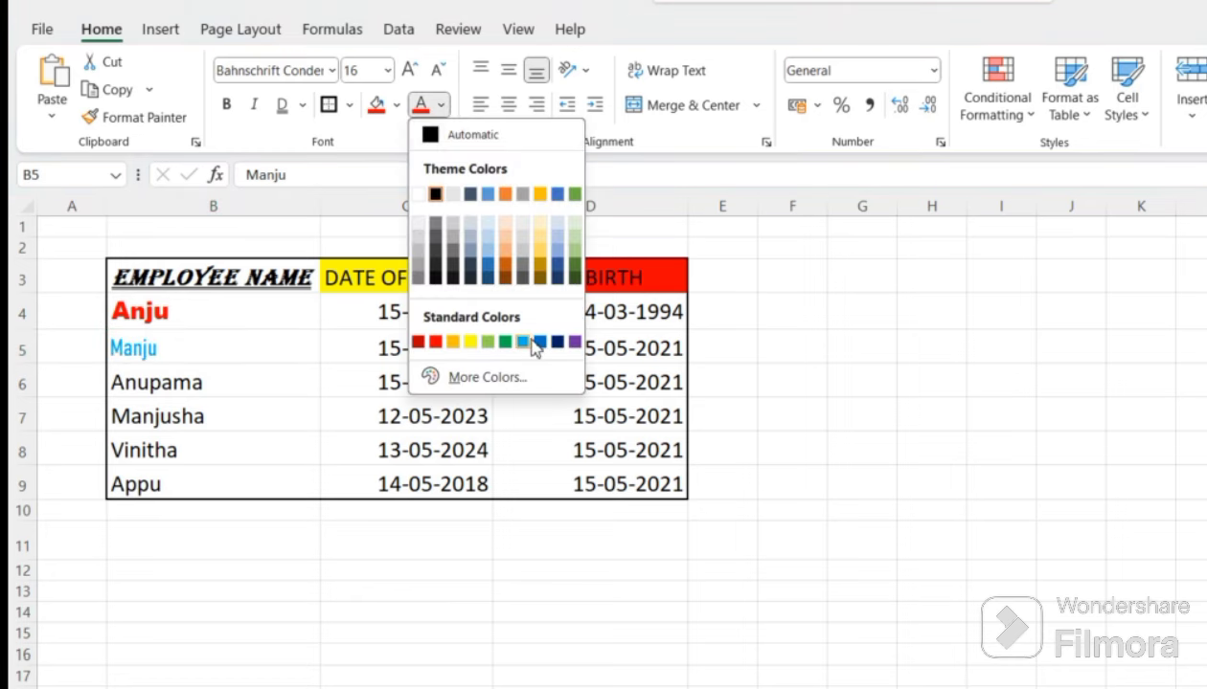
pyautogui.click(523, 342)
pyautogui.click(298, 379)
pyautogui.click(441, 107)
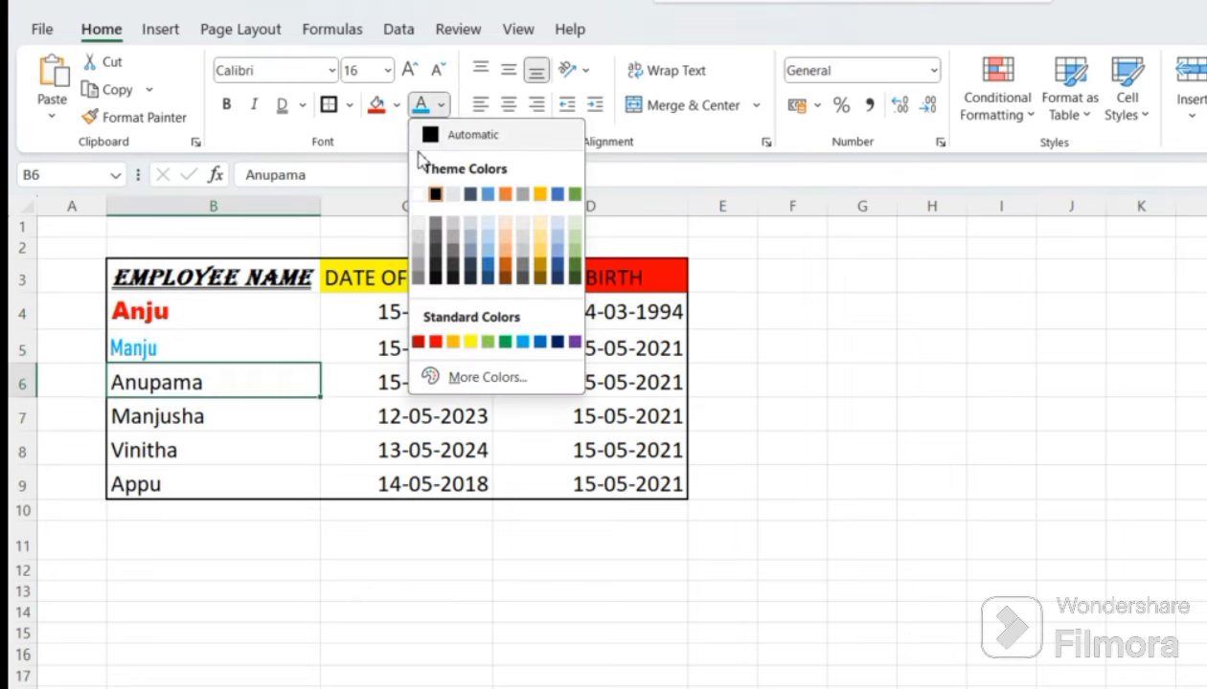
pyautogui.click(523, 342)
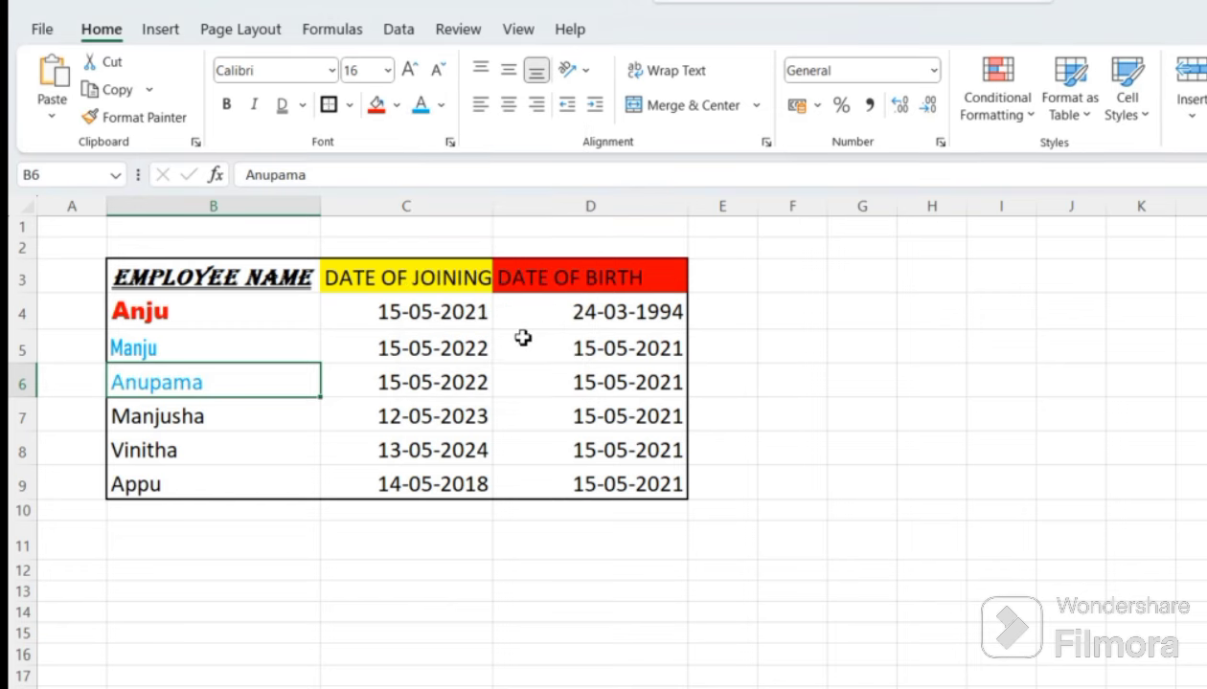